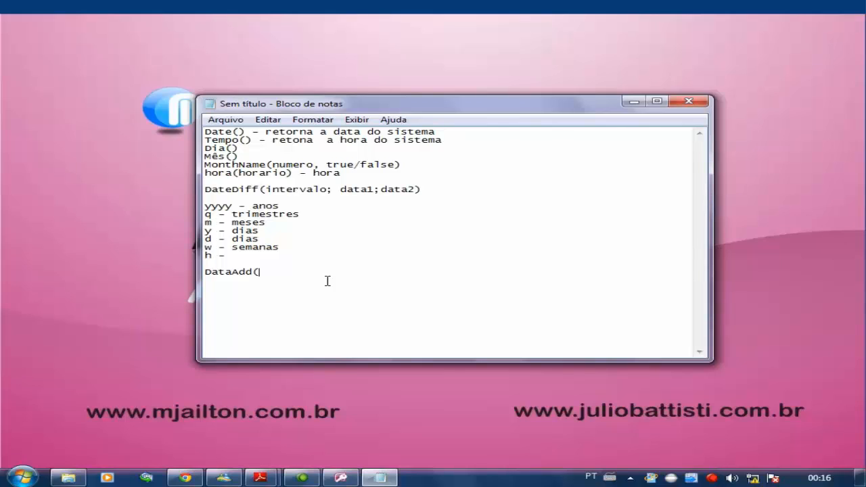
Complete the DataAdd syntax note with the arguments (intervalo;Numero_intervalo;data_futura).
type("intervalo;Numero_intervalo")
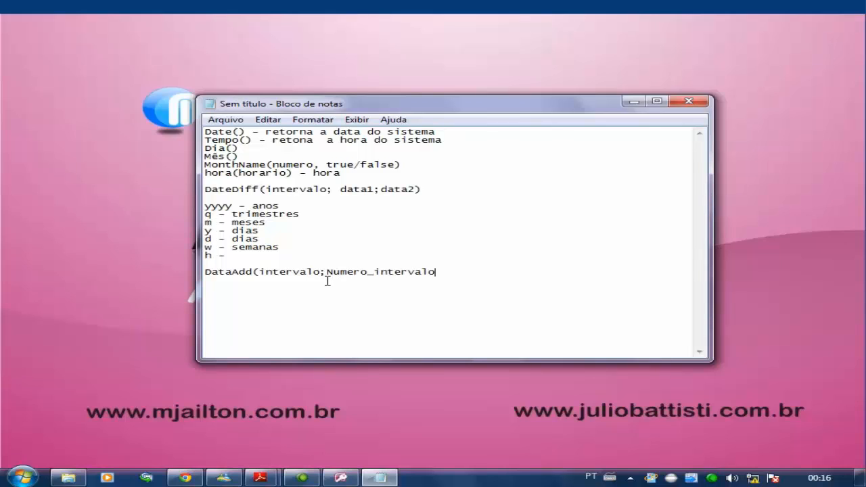
type(";data_futura")
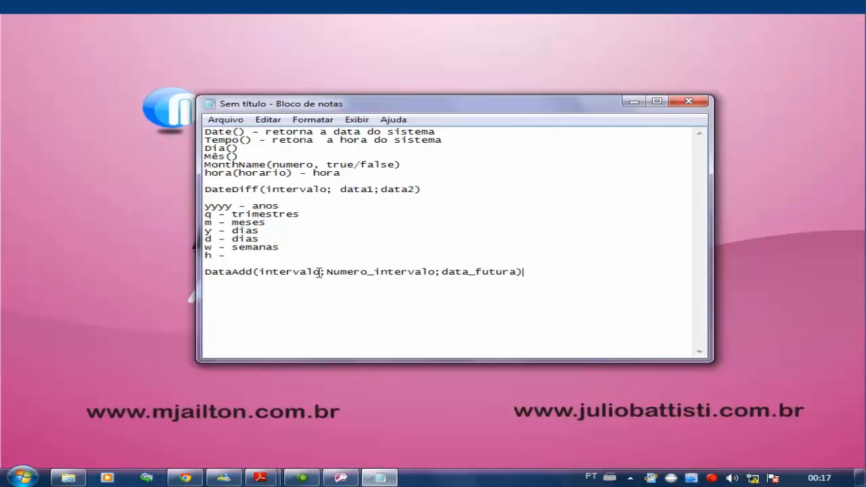
Examine the list of interval codes against the intervalo and Numero_intervalo arguments of the DataAdd syntax.
left_click_drag(318, 272, 197, 198)
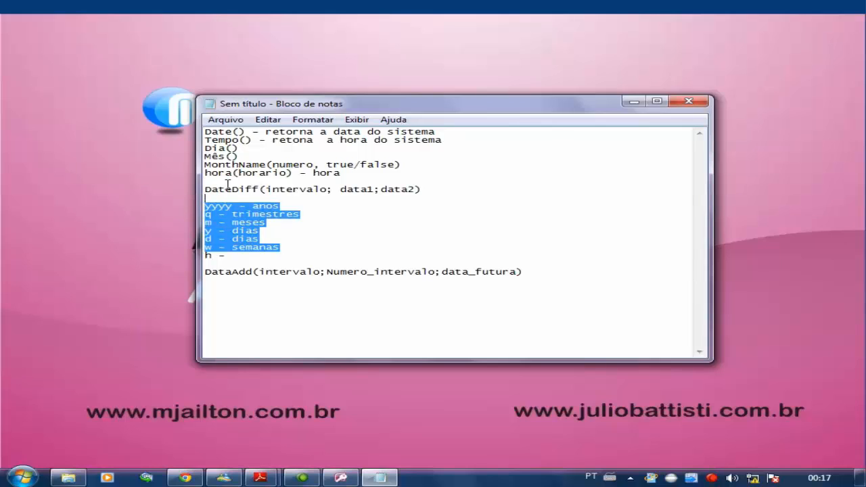
left_click(248, 189)
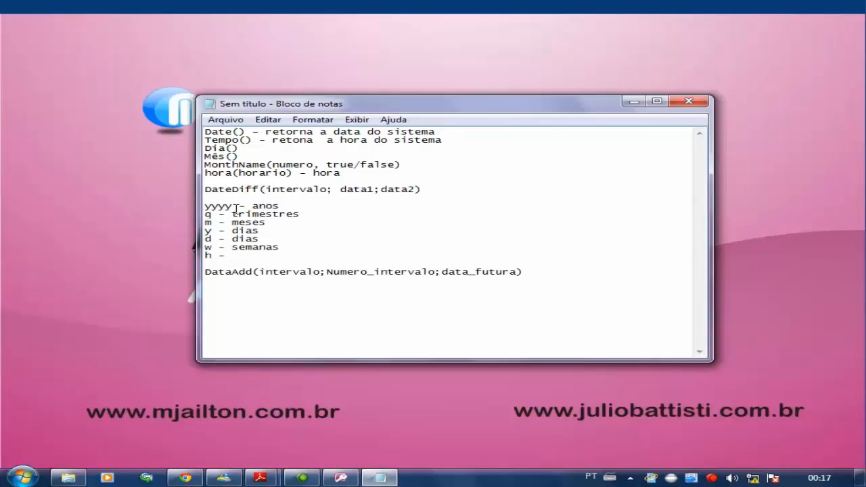
left_click_drag(233, 206, 202, 206)
left_click_drag(322, 272, 273, 272)
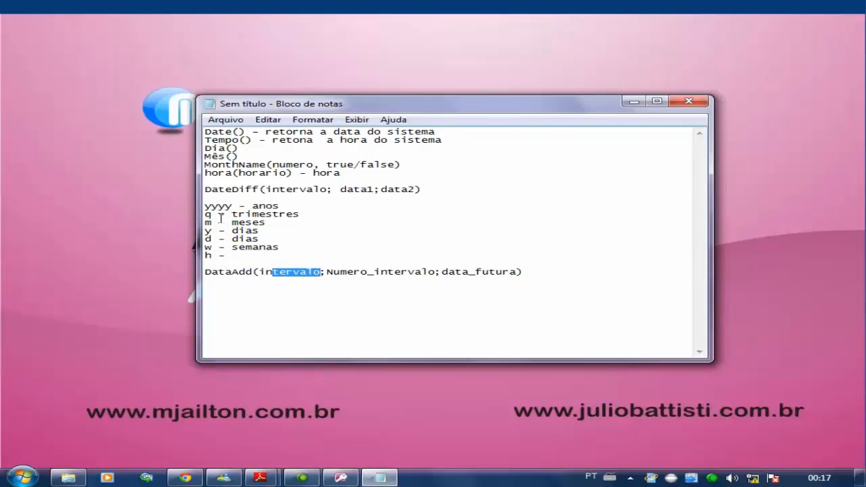
left_click_drag(212, 215, 198, 215)
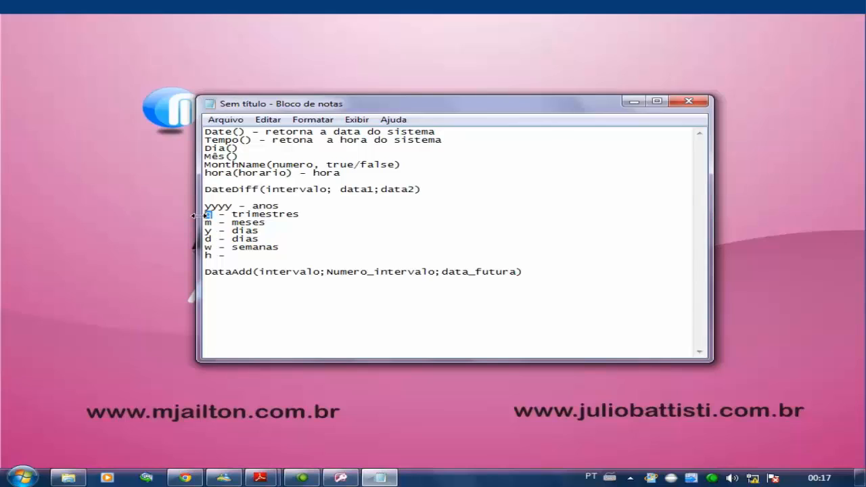
left_click(266, 268)
left_click(217, 264)
left_click(224, 278)
left_click_drag(320, 270, 278, 265)
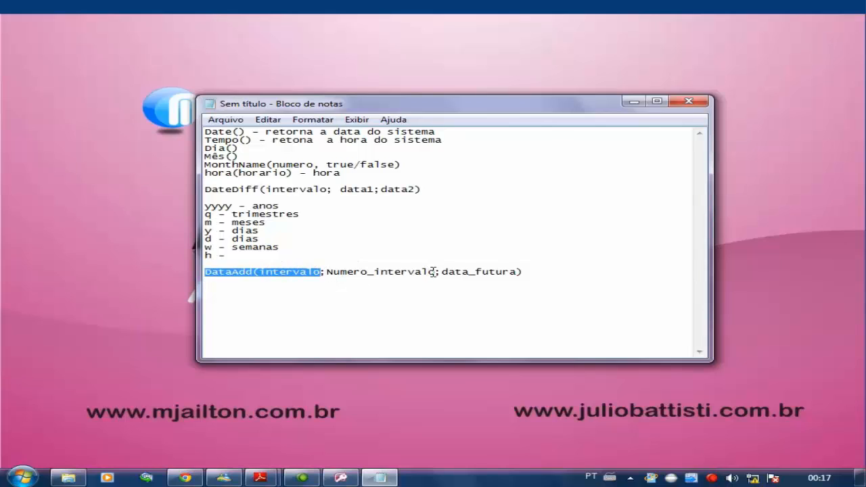
left_click_drag(436, 271, 326, 272)
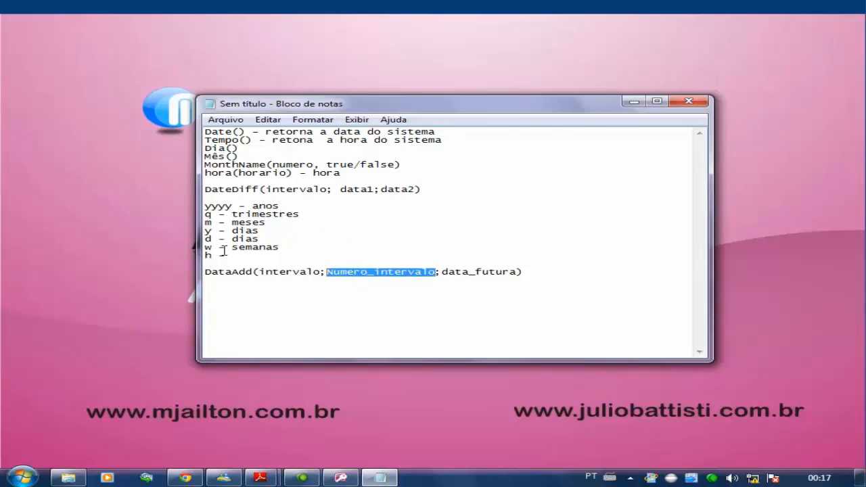
left_click_drag(212, 223, 204, 222)
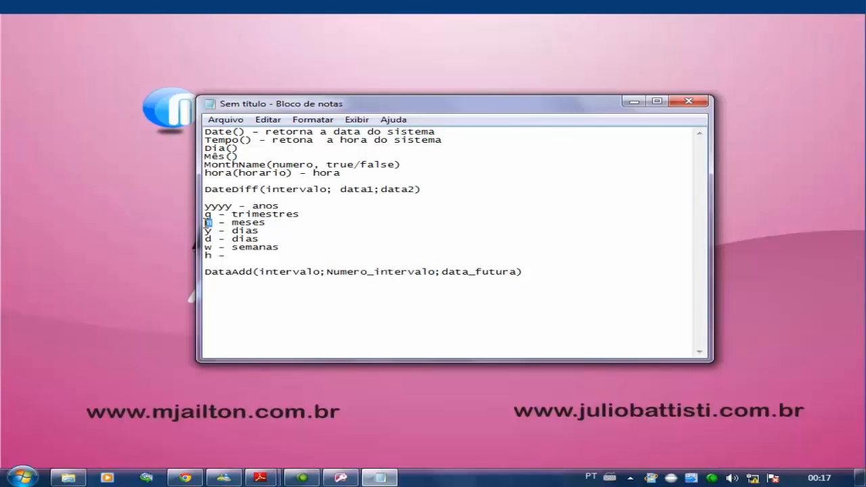
Add the example line dataAdd("m";4;data()) below the DataAdd syntax in the notes.
left_click(527, 272)
key("Return")
type("dataAdd")
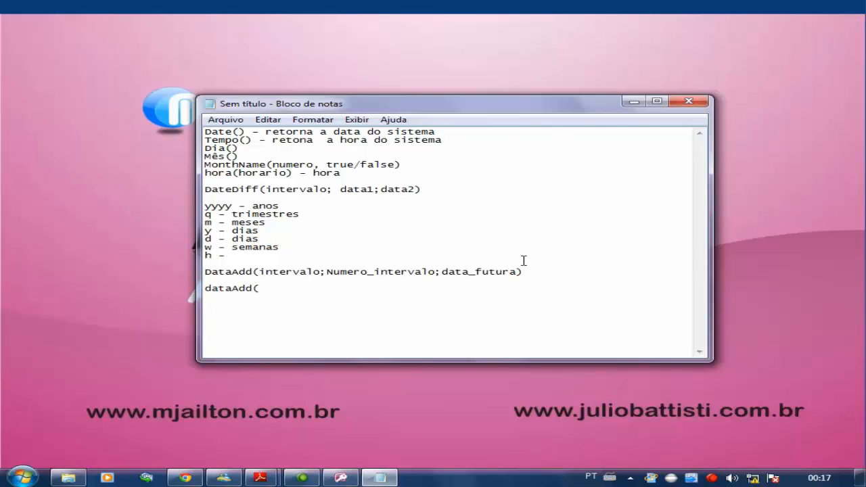
type("(\"m\";4;")
type("data())")
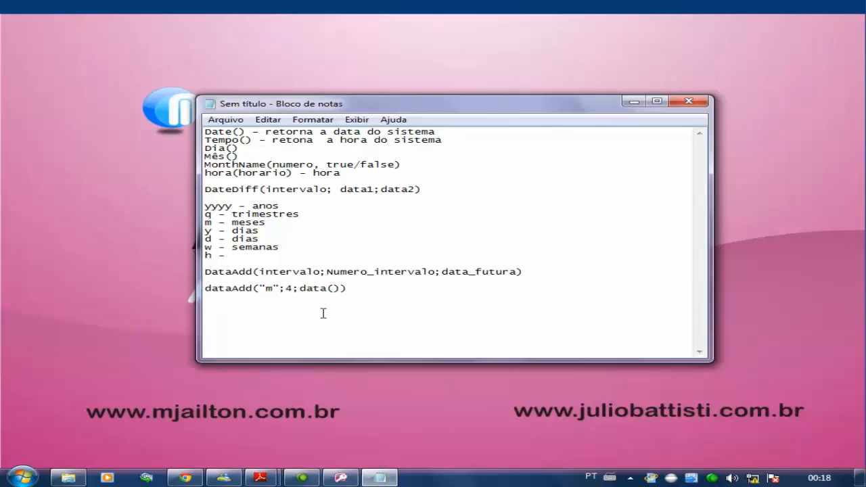
Switch to the Access query design and add the calculated field Data: Data() after the diferenca column.
left_click(343, 474)
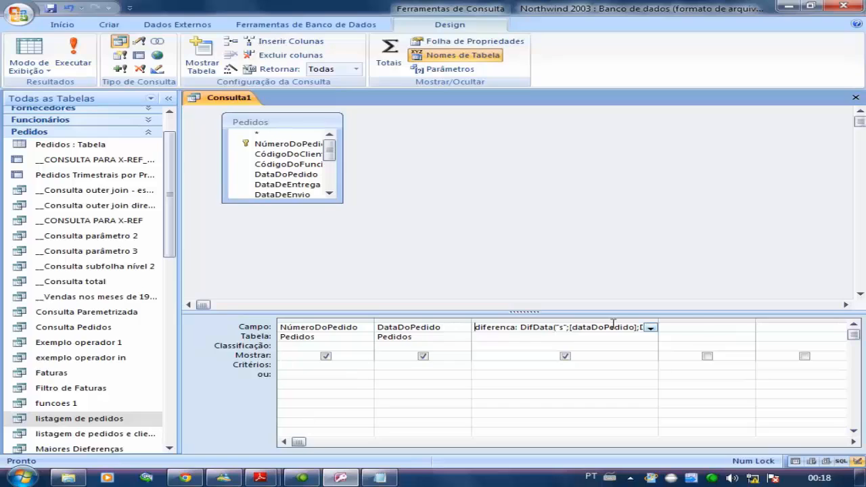
left_click(716, 328)
type("Data")
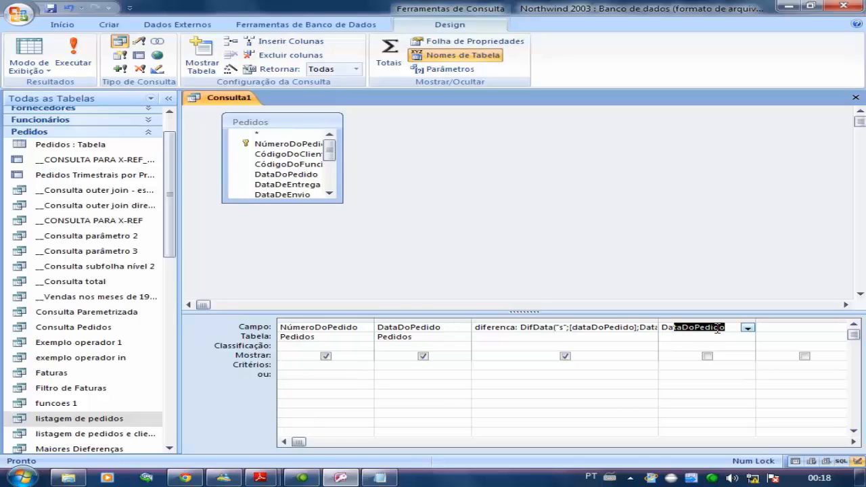
type(": ")
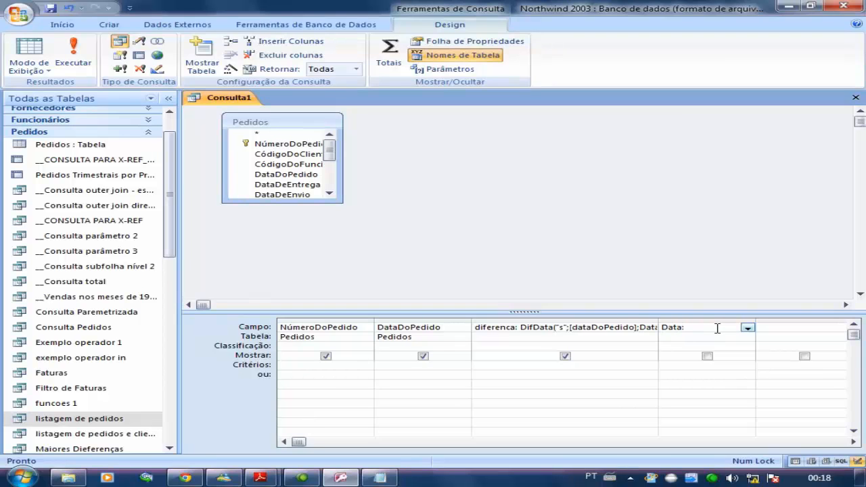
type("Data()")
key("Return")
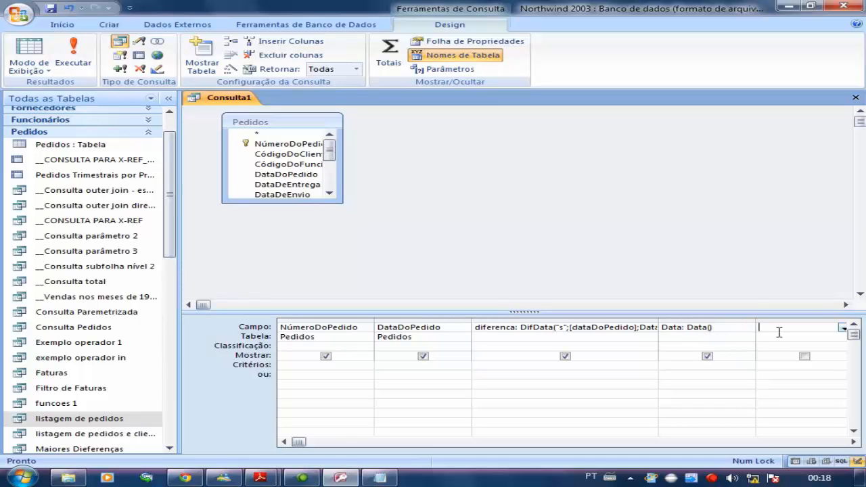
Add the calculated field DataAd:DateAdd("m";4;data()) in the next empty query column and run the query.
left_click(852, 442)
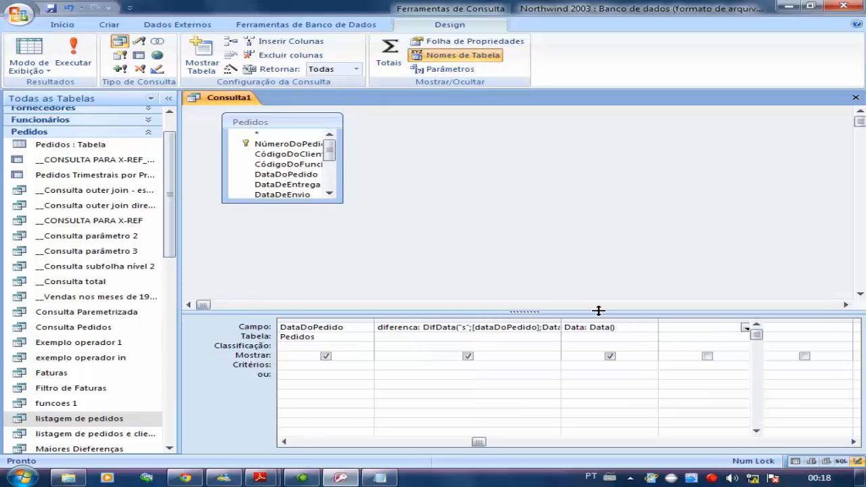
type("Da")
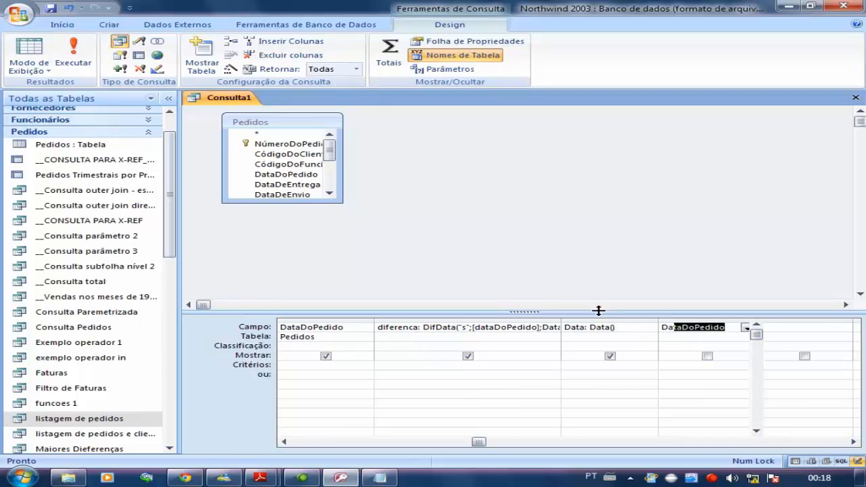
type("taAd")
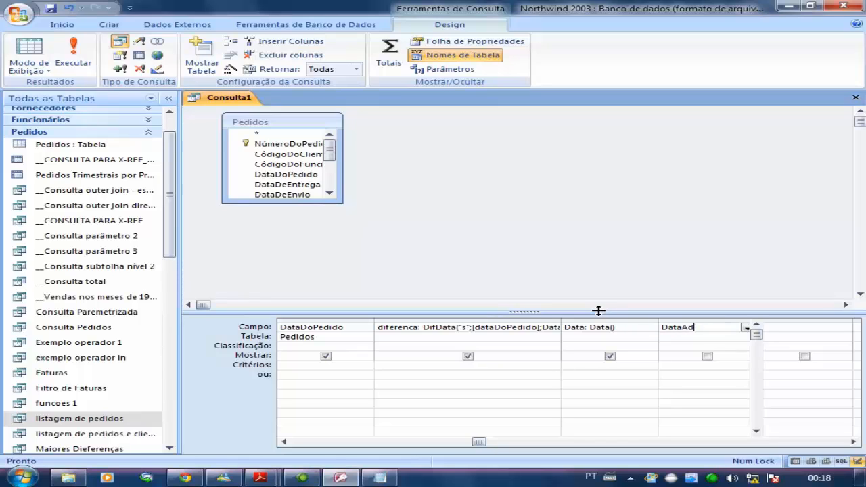
type(":")
type("Data")
type("eA")
type("DD")
key("BackSpace")
type("d")
type("d")
type("(\".")
type("m")
type("\";4")
type(";")
type("data")
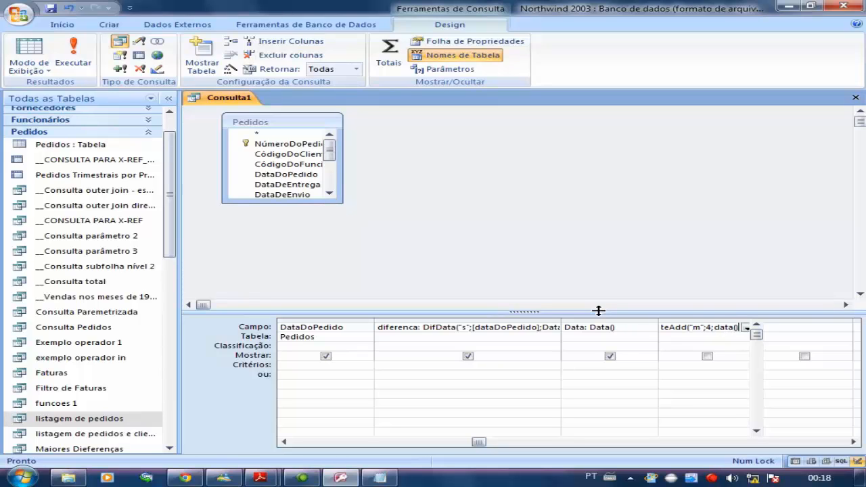
type("()")
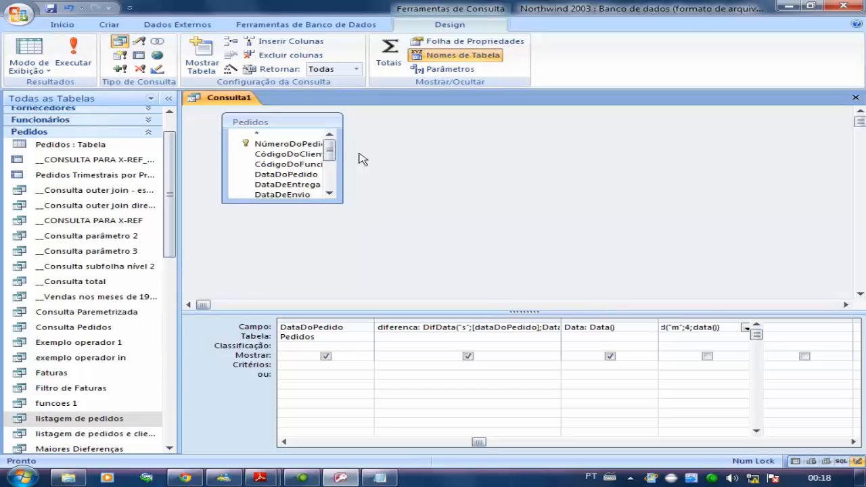
left_click(73, 54)
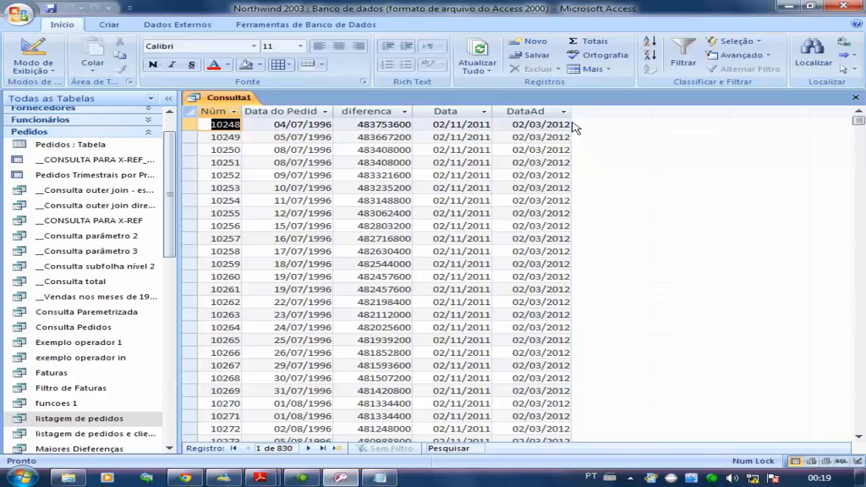
Return to the query design and widen the DataAd column until its whole expression fits.
left_click(34, 51)
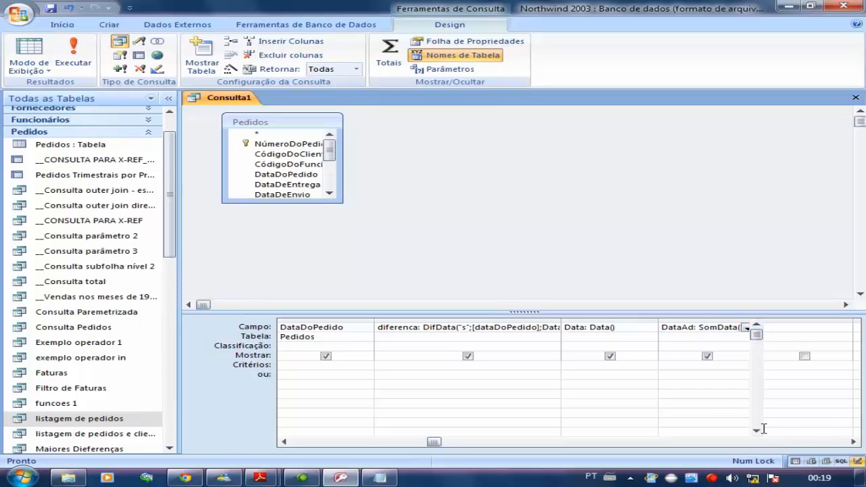
left_click(791, 349)
left_click(521, 445)
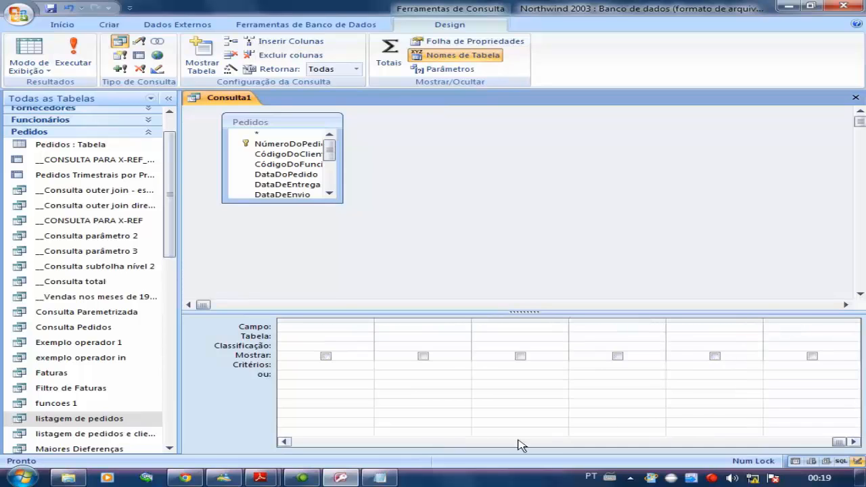
left_click(322, 443)
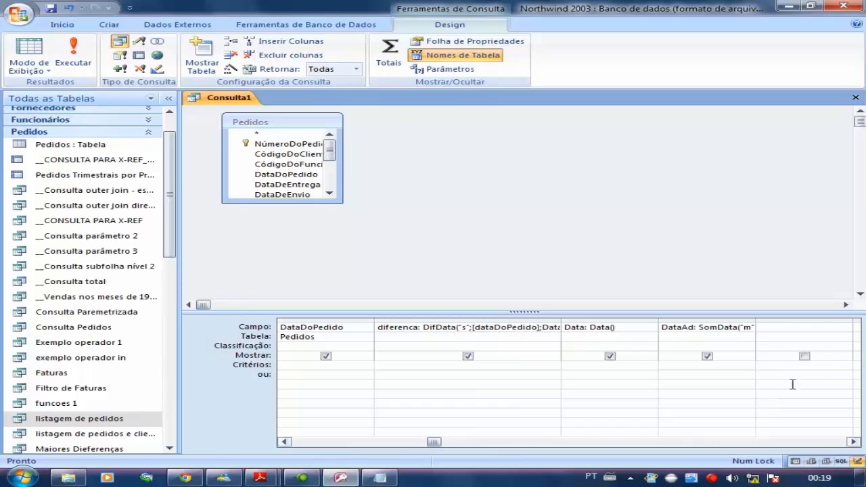
left_click_drag(756, 324, 815, 327)
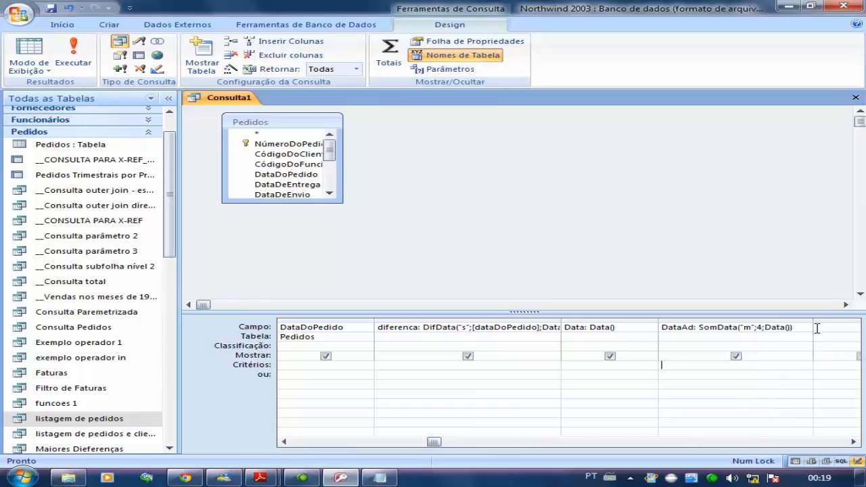
Change the interval in the DataAd expression to "yyyy" and display the query results.
left_click(747, 328)
key("BackSpace")
type("yyyy")
type("y")
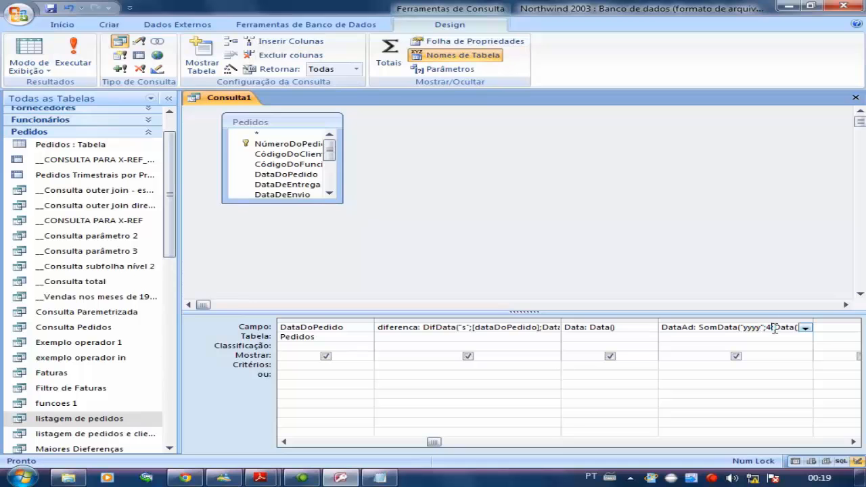
left_click(28, 48)
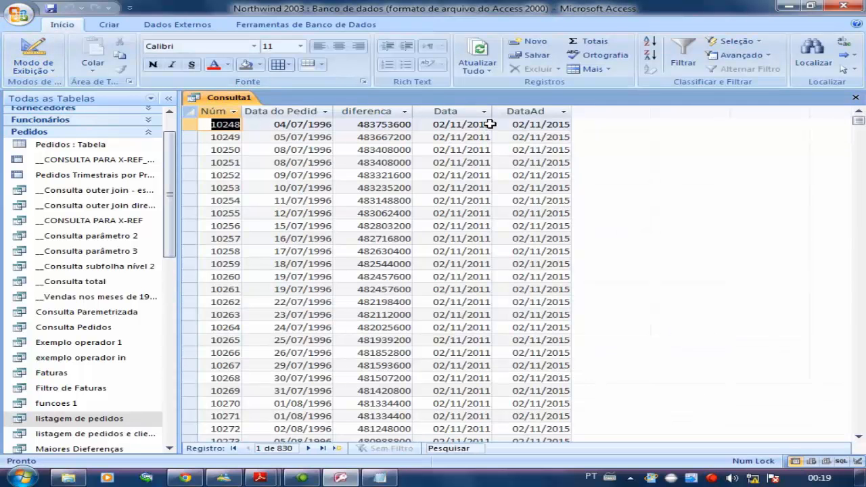
Return to the query design and start a new field with the alias dia_semana: after the DataAd column.
left_click(33, 49)
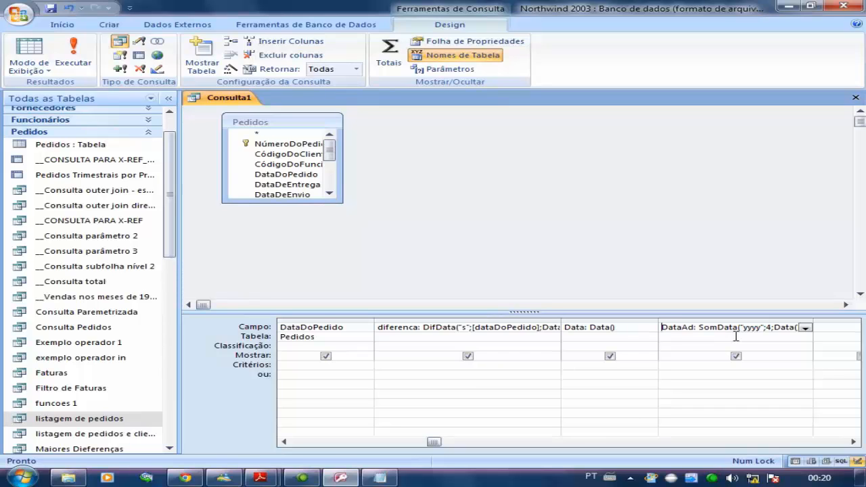
left_click(852, 441)
left_click(852, 442)
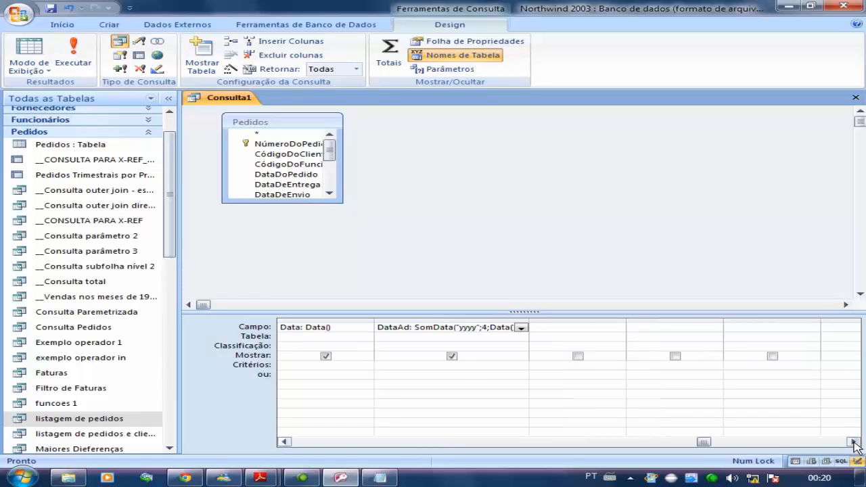
left_click(853, 441)
left_click(479, 328)
type("di")
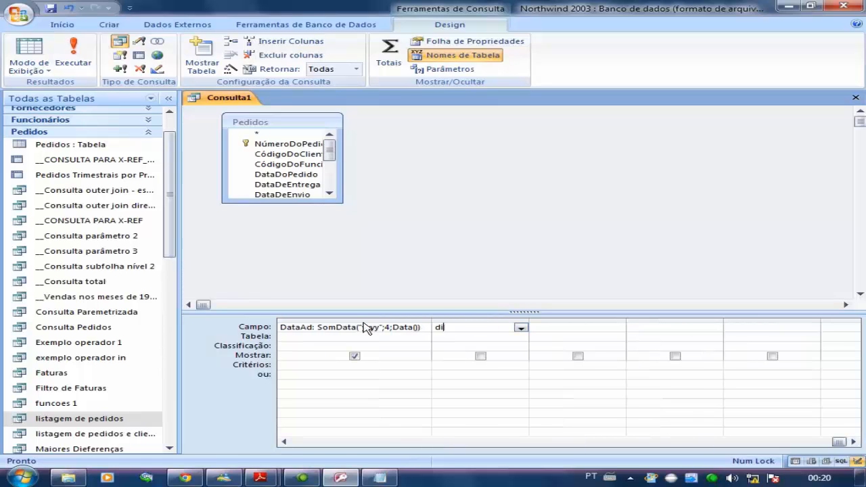
type("a_semana:")
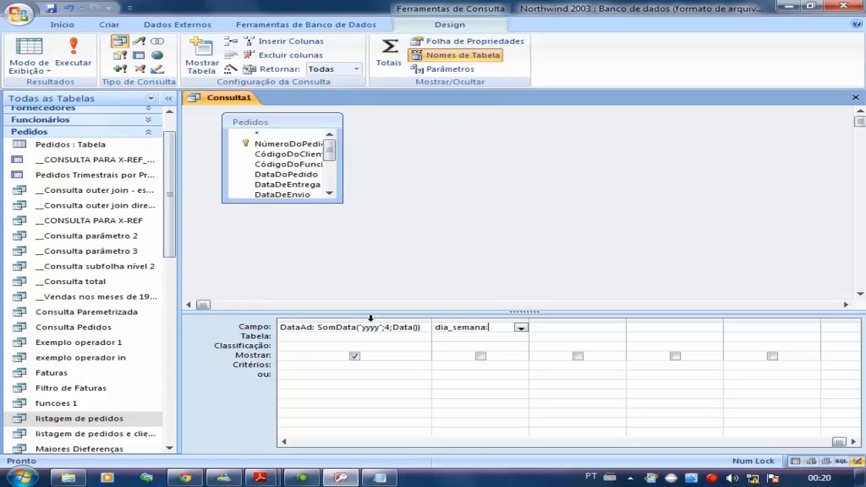
Switch to the Notepad notes and add the syntax line weekDay(data,prim_dia_semana), highlighting its second argument.
left_click(379, 477)
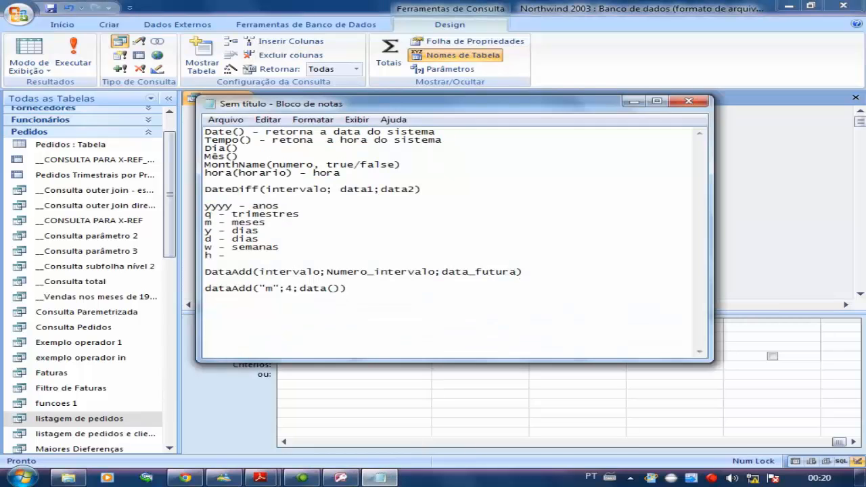
type("weekDaty(data")
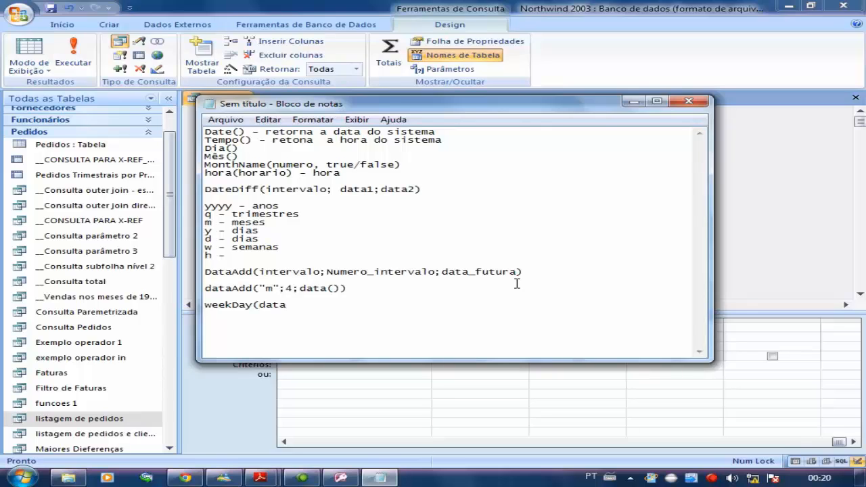
type(",prim_dia_semana)")
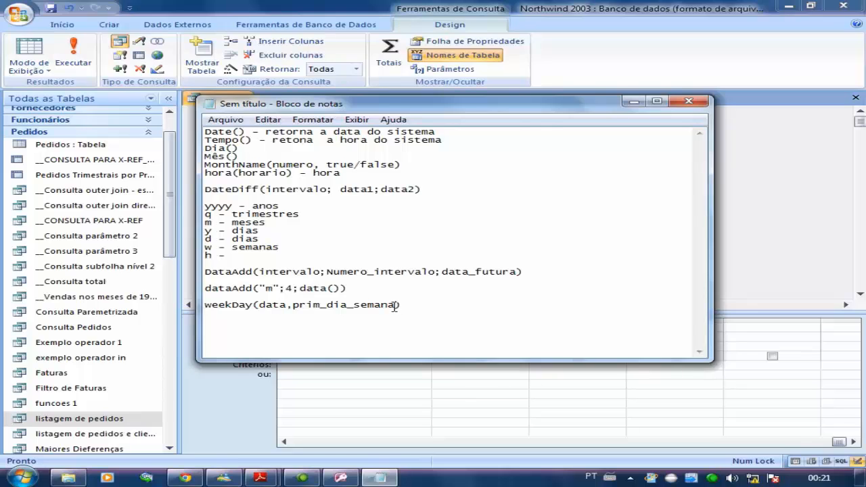
left_click_drag(396, 305, 294, 302)
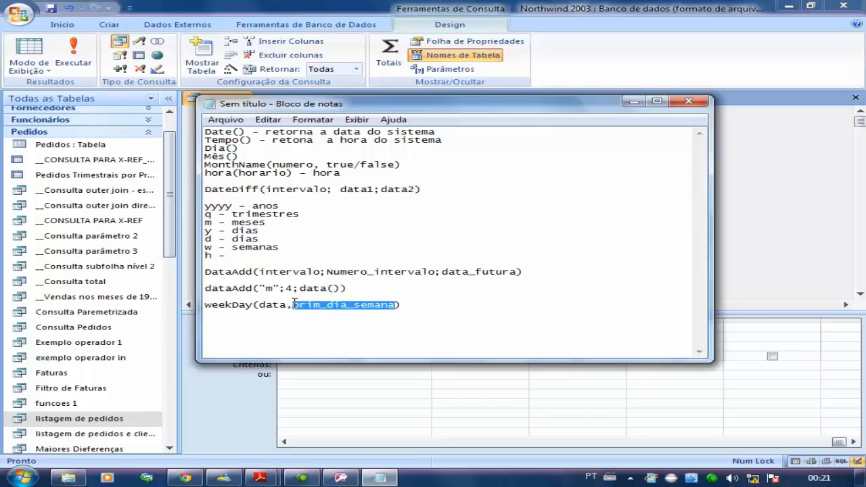
Return to Access, complete the dia_semana field with the expression weekday(Data()) and display the query results.
left_click(465, 12)
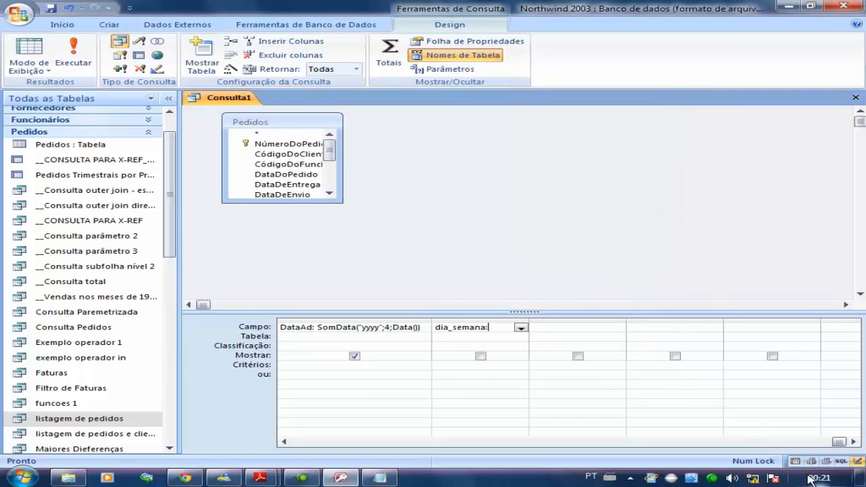
mouse_move(812, 479)
type("wee")
type("k")
type("day")
type("Data()")
type(";")
left_click(500, 335)
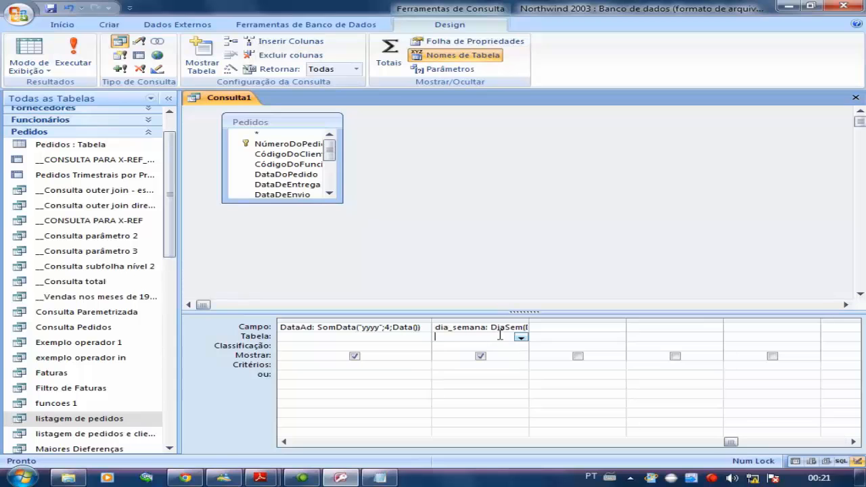
left_click(29, 55)
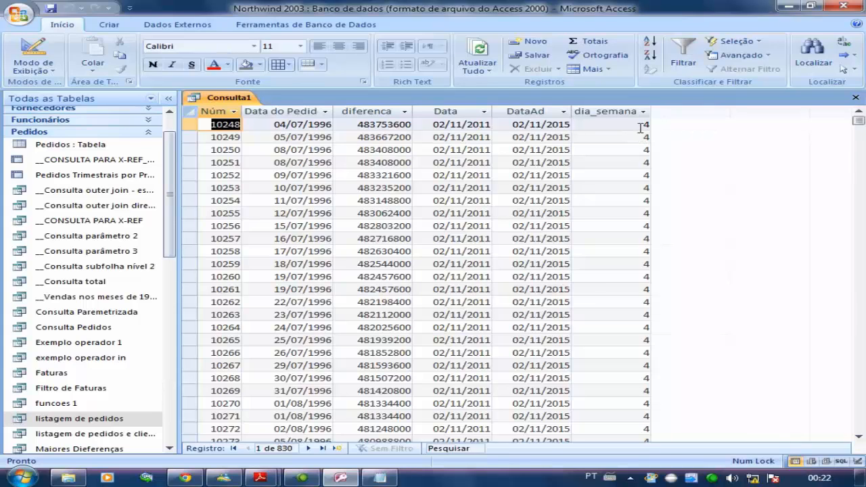
Widen the dia_semana column in the query design, add 2 as the function's second argument and display the query results.
left_click(31, 47)
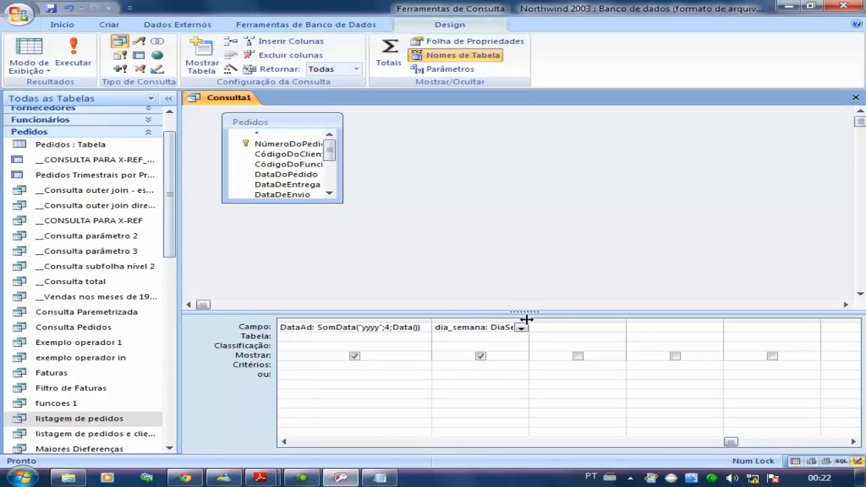
left_click_drag(529, 322, 598, 322)
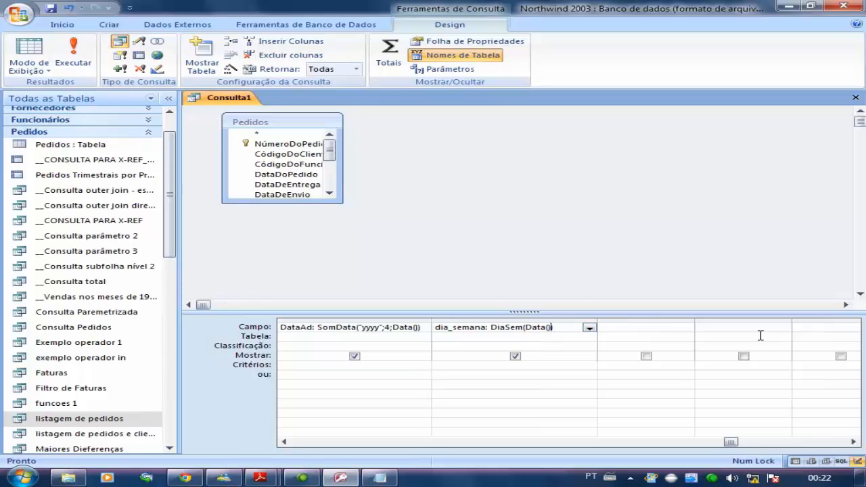
type(";2")
left_click(29, 53)
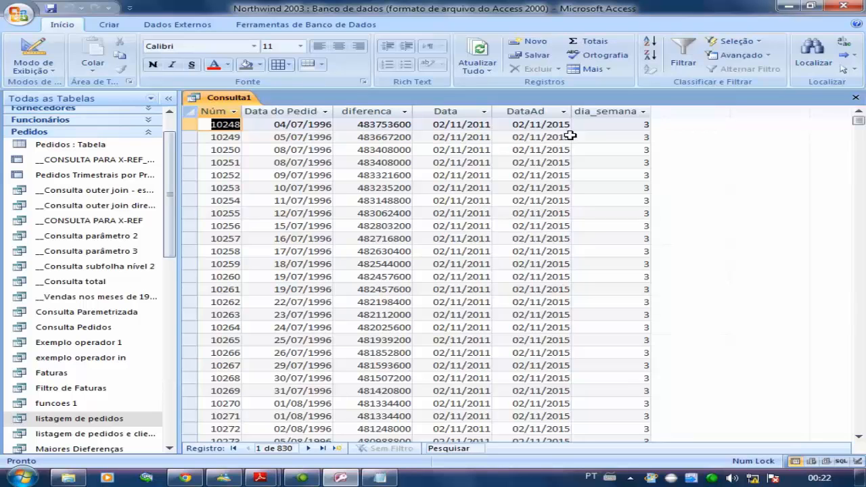
Return to the query design, switch to the Notepad notes and add the syntax line weekdayName(numero_dia;abreviar) below the weekDay line.
left_click(30, 51)
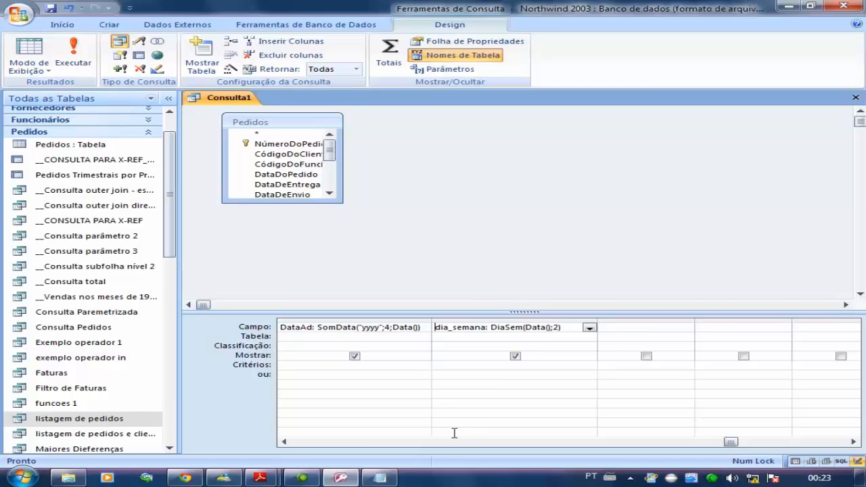
left_click(381, 478)
left_click(419, 309)
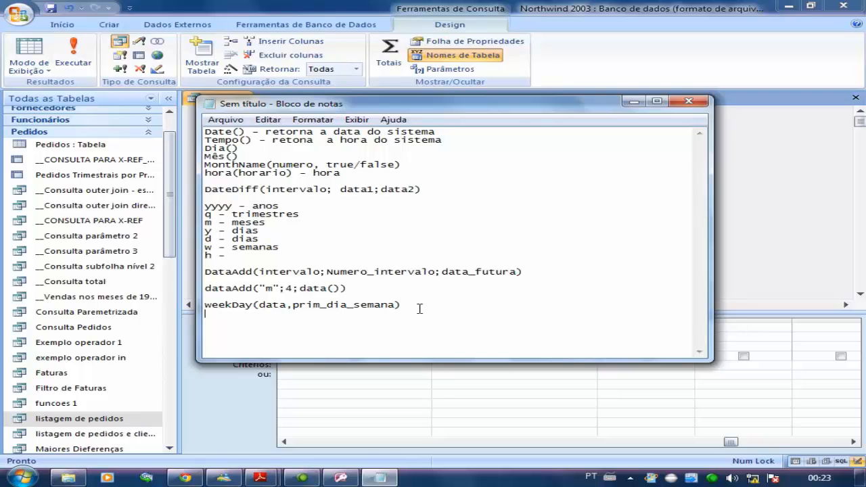
type("weekdayName(")
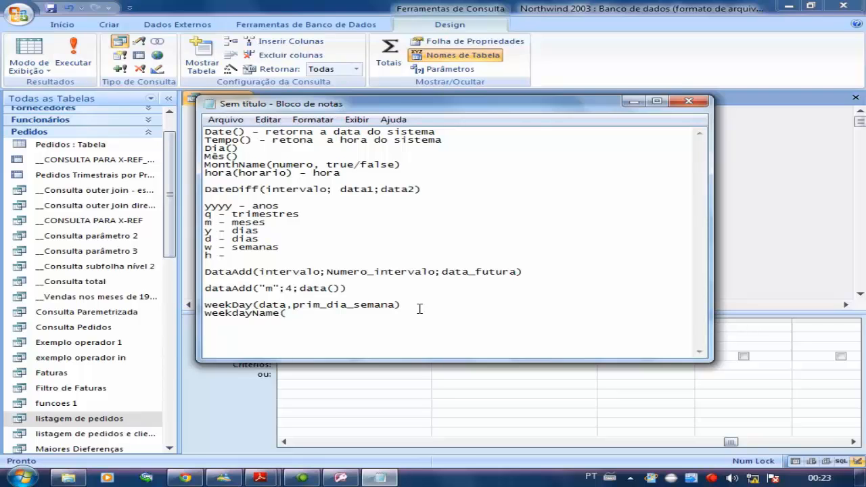
type("numero_dia;abreviar")
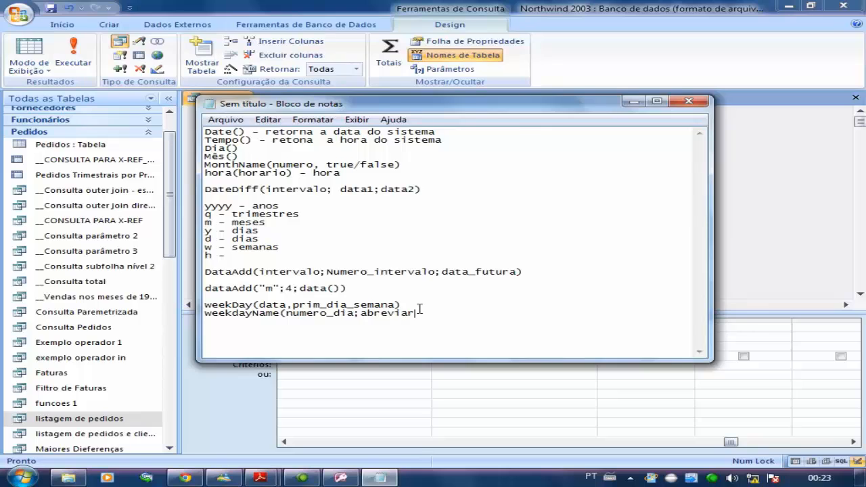
type(")")
Switch back to the Access query design and start the alias dia_semana in the first empty column.
left_click(513, 482)
left_click(792, 317)
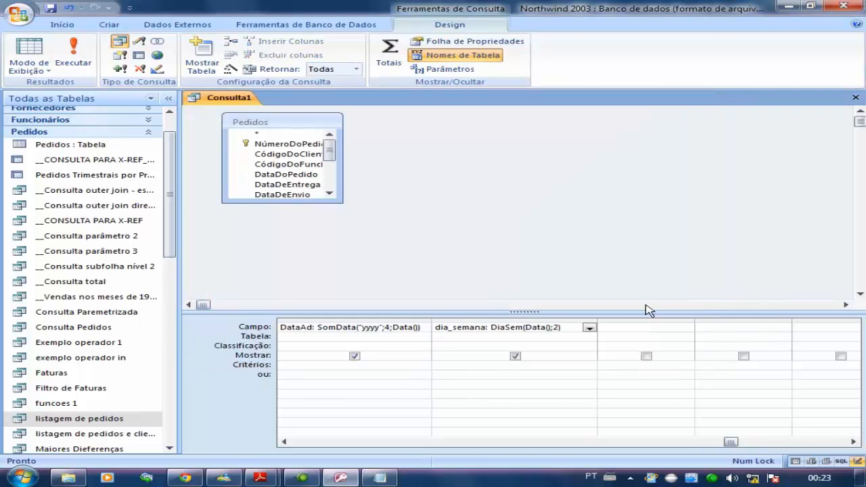
left_click(619, 326)
type("nom")
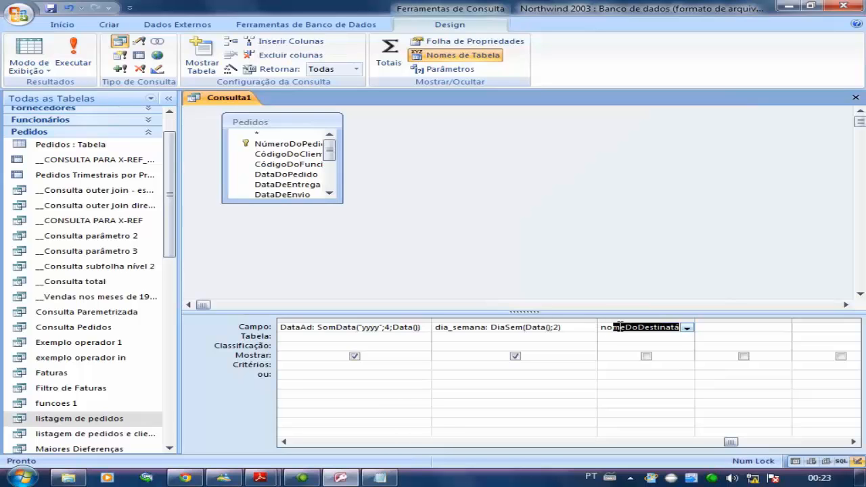
key("BackSpace")
key("BackSpace")
key("BackSpace")
key("BackSpace")
type("dia_")
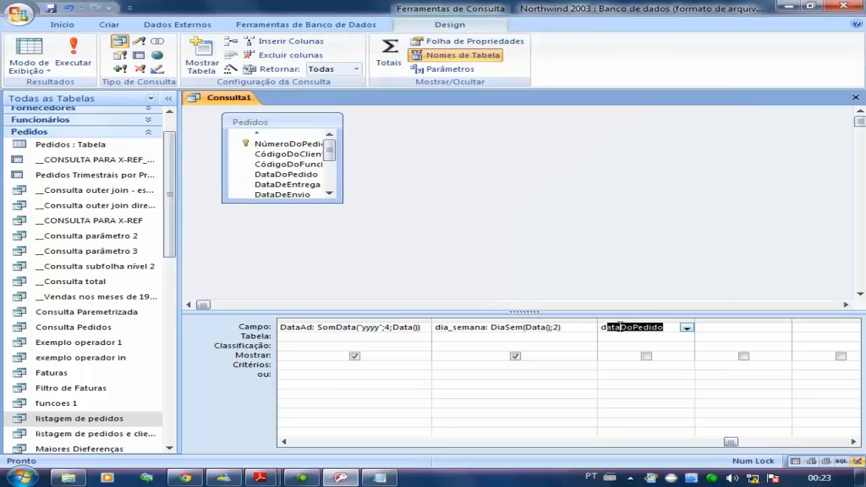
type("seman")
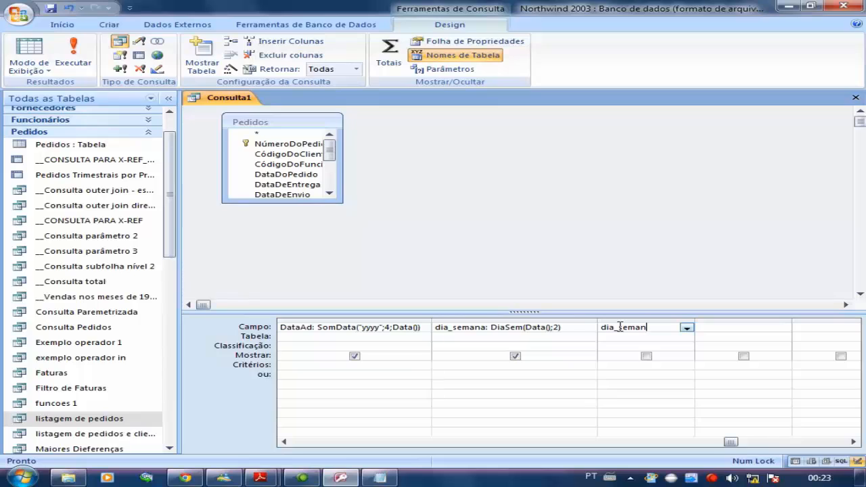
Give the new field the expression weekdayName(2,false) and try to display the query results.
type("a:weekd")
type("ay")
type("Nam")
type("e")
type("(")
type("2")
type(",")
type("false)")
left_click(29, 52)
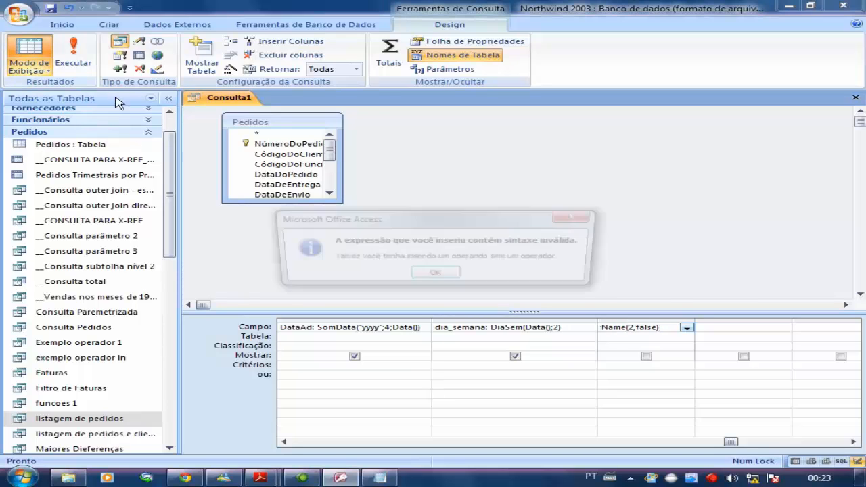
left_click(435, 276)
Replace the comma between the weekdayName arguments with a semicolon and try to display the query results.
left_click(636, 330)
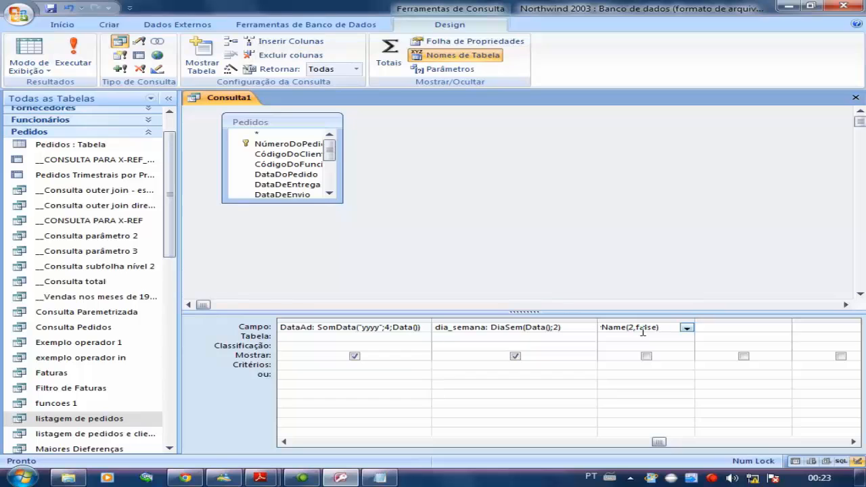
key("BackSpace")
type(";")
left_click(30, 54)
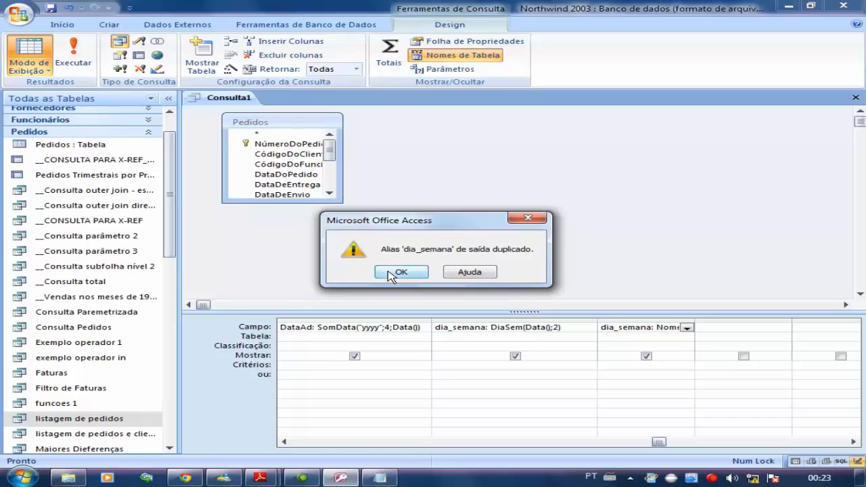
Rename the last field's alias to diasemana and widen its column in the query results.
left_click(399, 272)
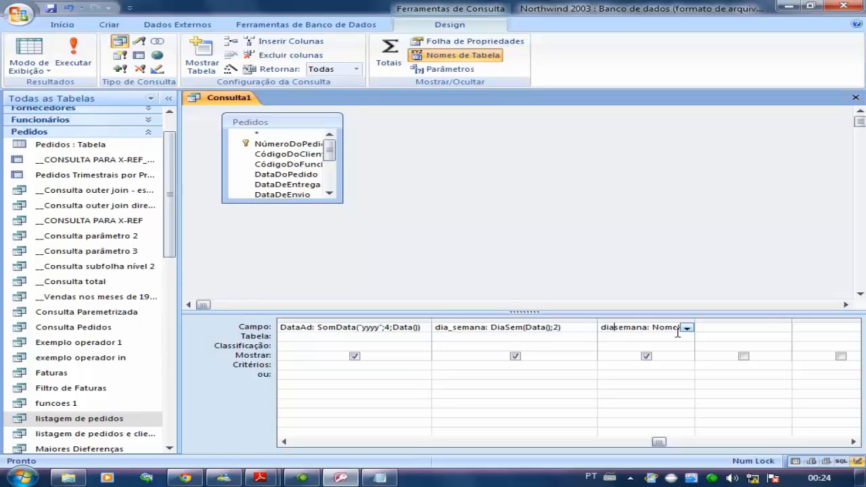
left_click(33, 50)
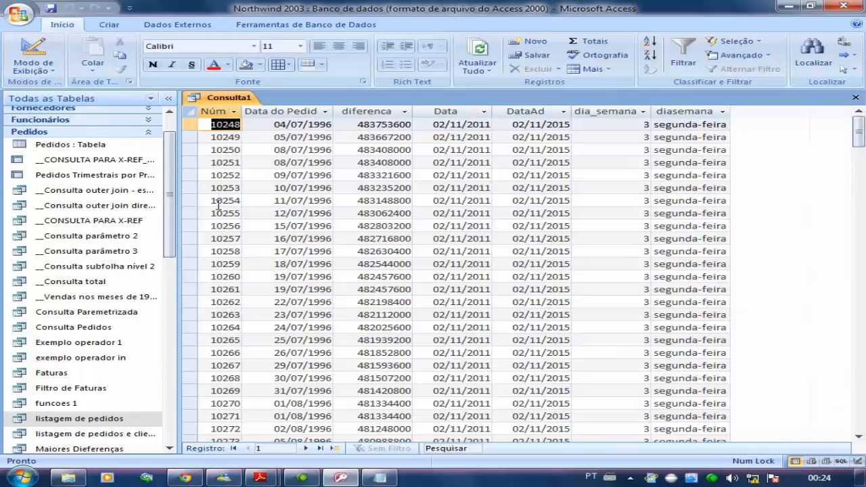
left_click_drag(746, 115, 771, 121)
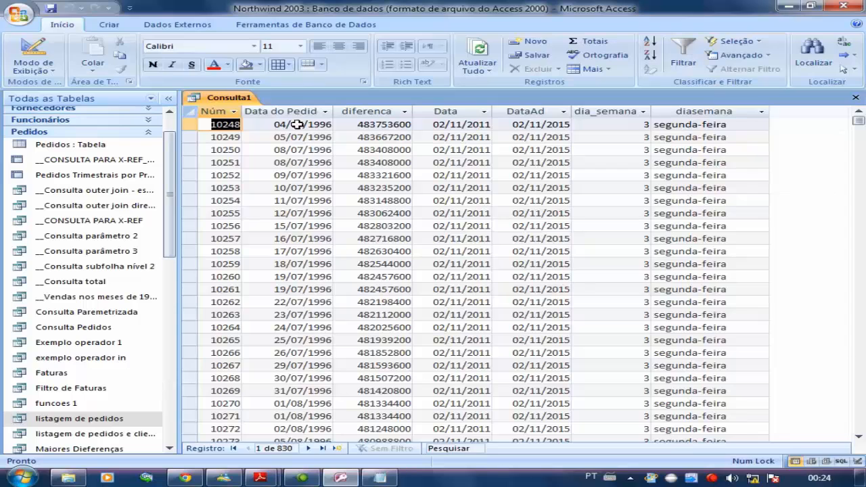
Widen the diasemana column in the query design, change its day number to 4 and display the query results.
left_click(32, 51)
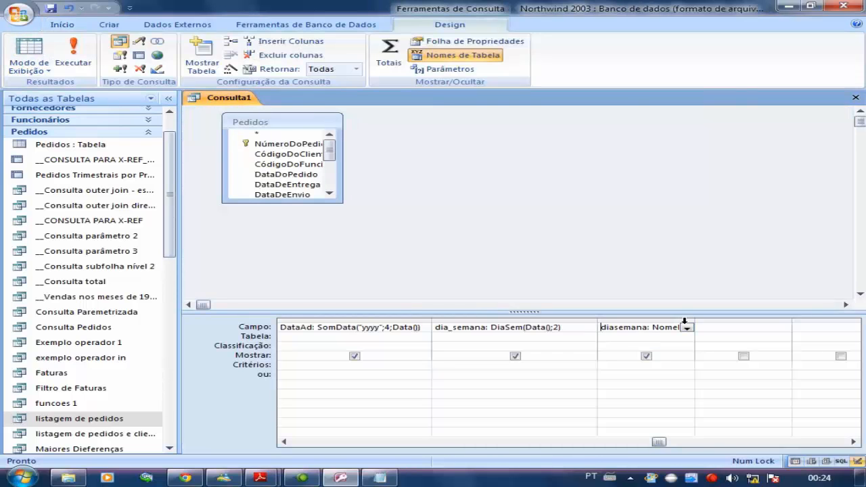
left_click_drag(695, 327, 753, 328)
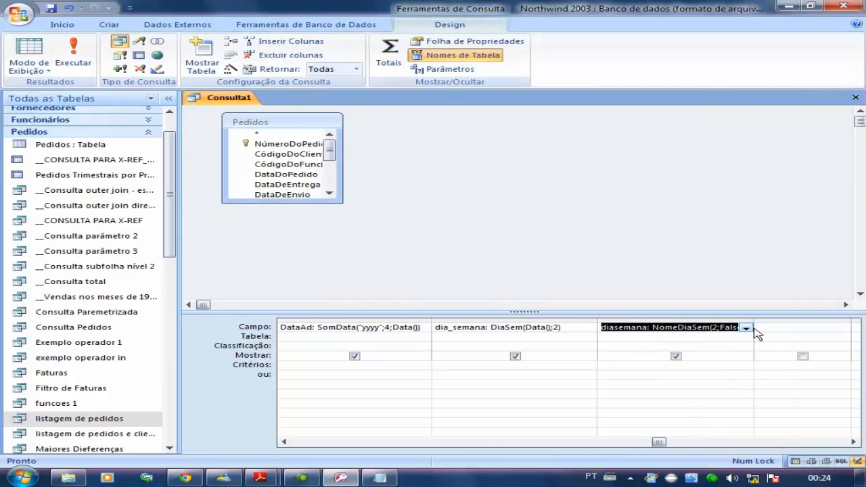
left_click(711, 327)
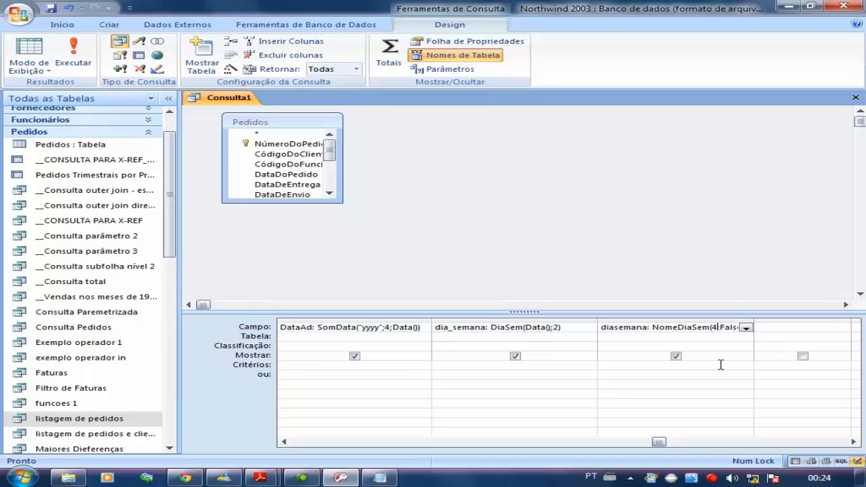
left_click(31, 50)
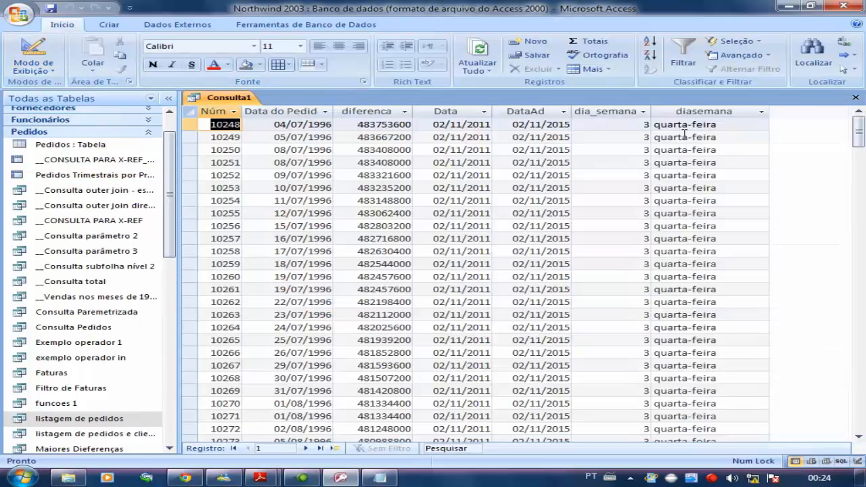
Return to the query design, switch to the Notepad notes and add the line len(texto) at the end.
left_click(30, 50)
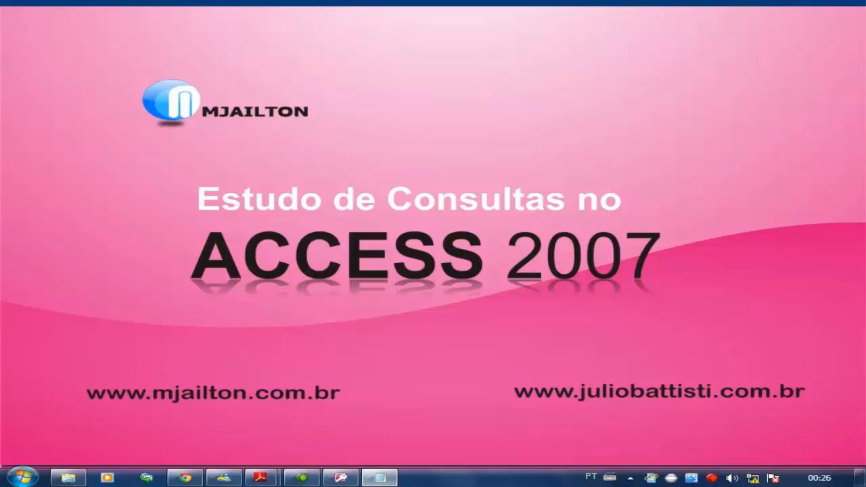
left_click(379, 477)
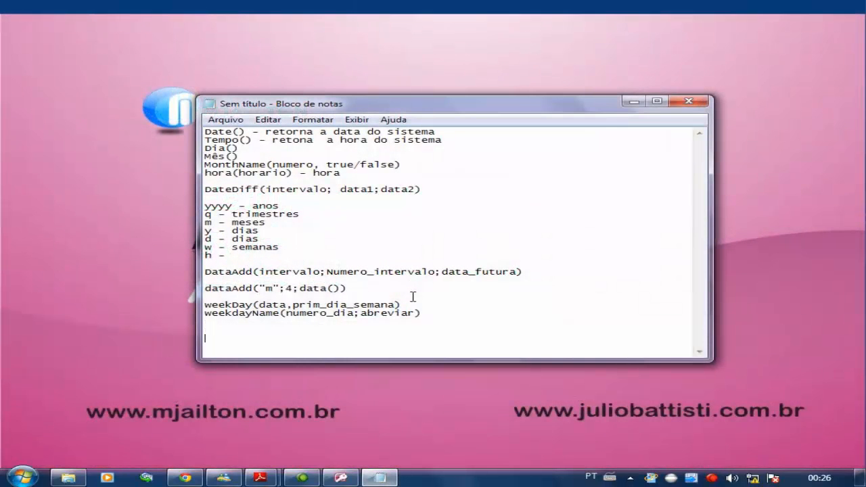
type("len(texto)")
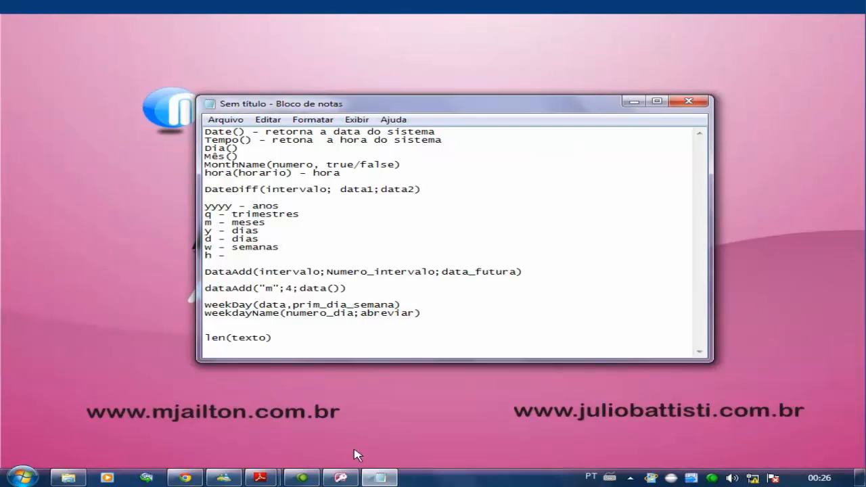
Switch to Access and save the query under the name funcoes2.
left_click(351, 474)
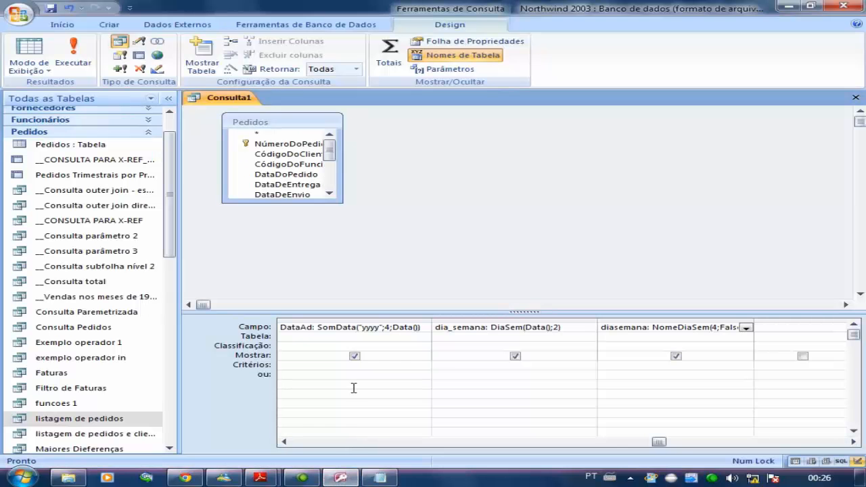
left_click(51, 8)
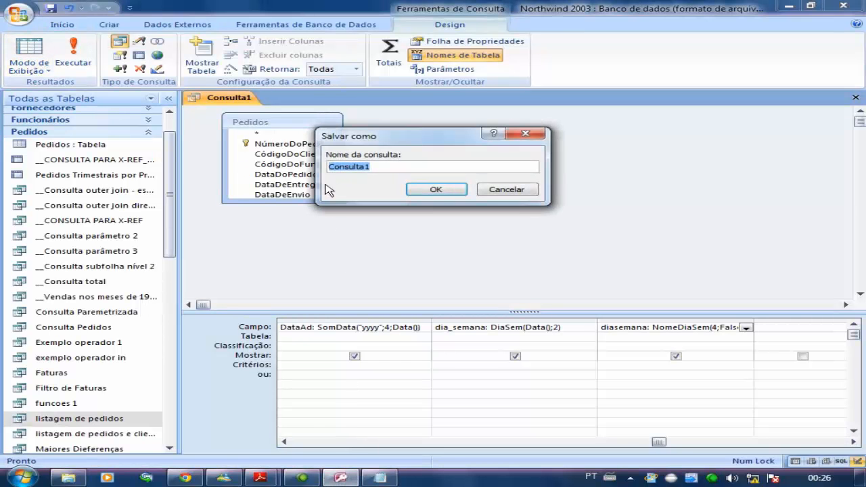
type("funcoes2")
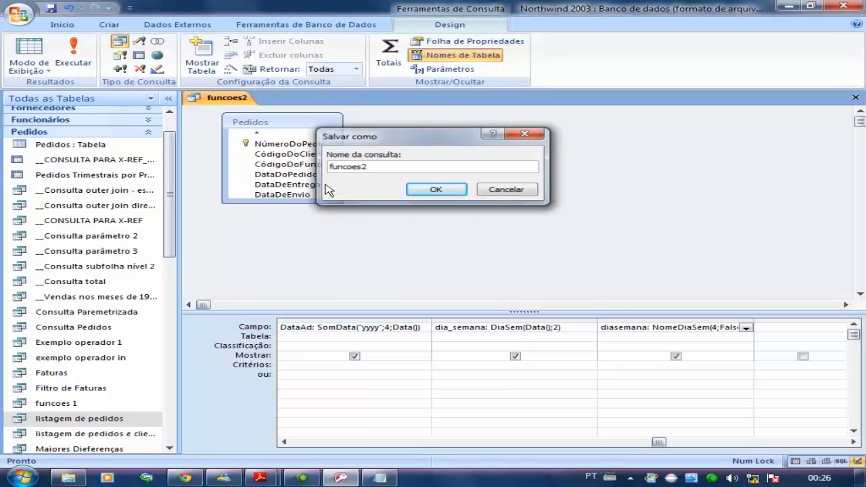
key("Return")
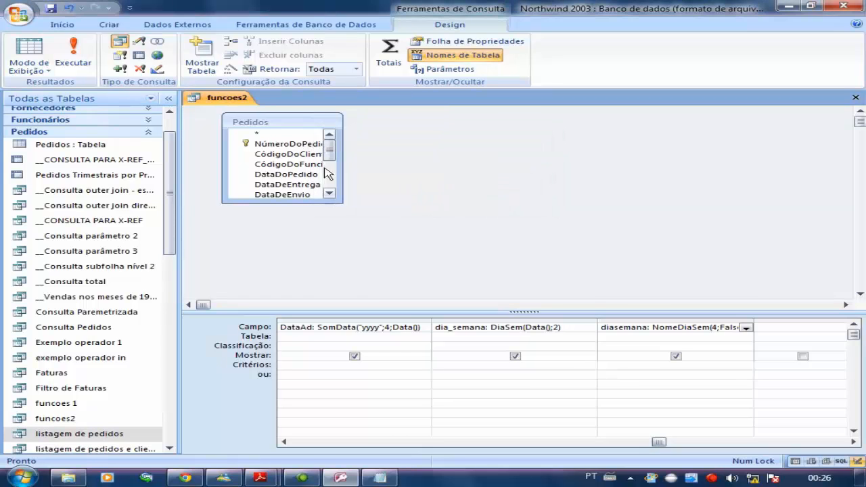
Create a new query in design view based on the Pedidos table and add the NúmeroDoPedido field.
left_click(108, 25)
left_click(798, 59)
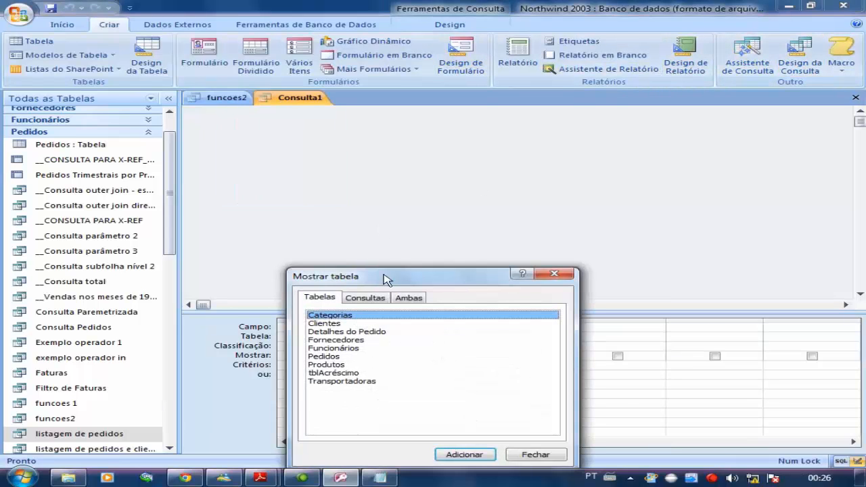
double_click(324, 357)
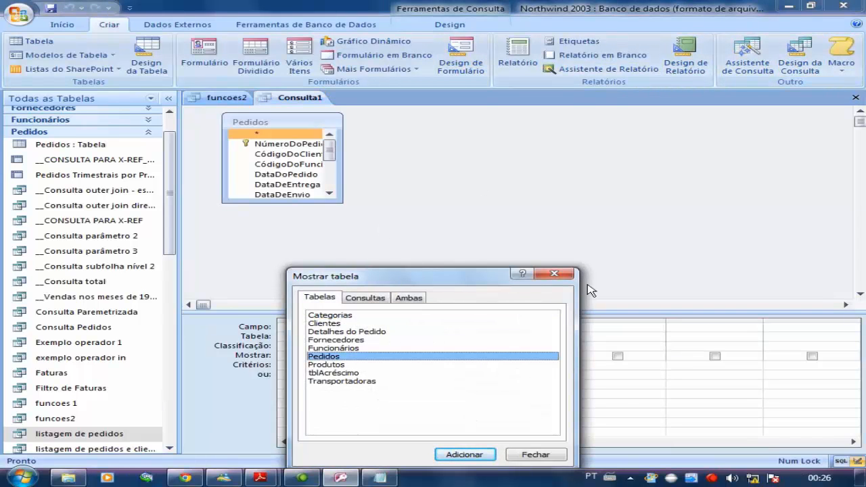
left_click(554, 273)
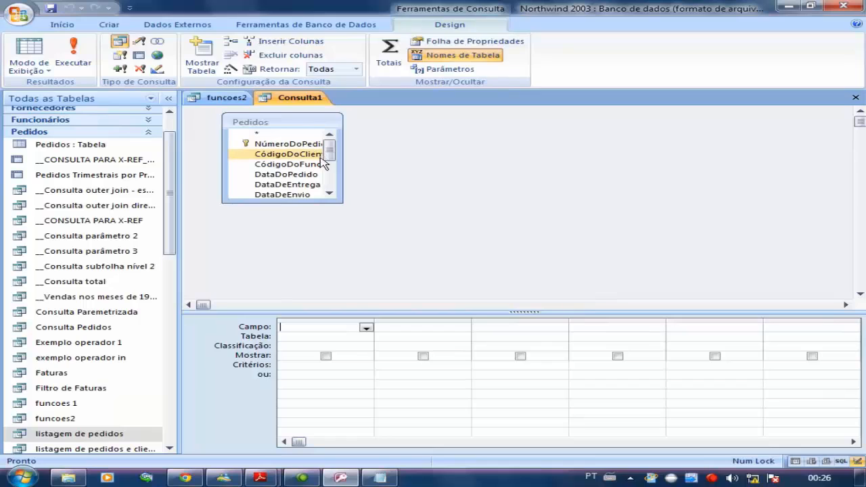
double_click(311, 144)
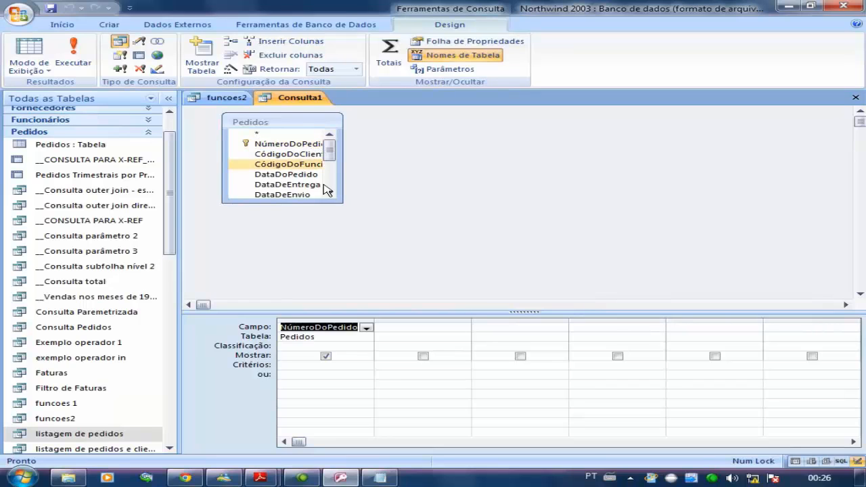
Add a calculated field qtde that applies Len to a sample name in quotes, and display the query results.
left_click(401, 329)
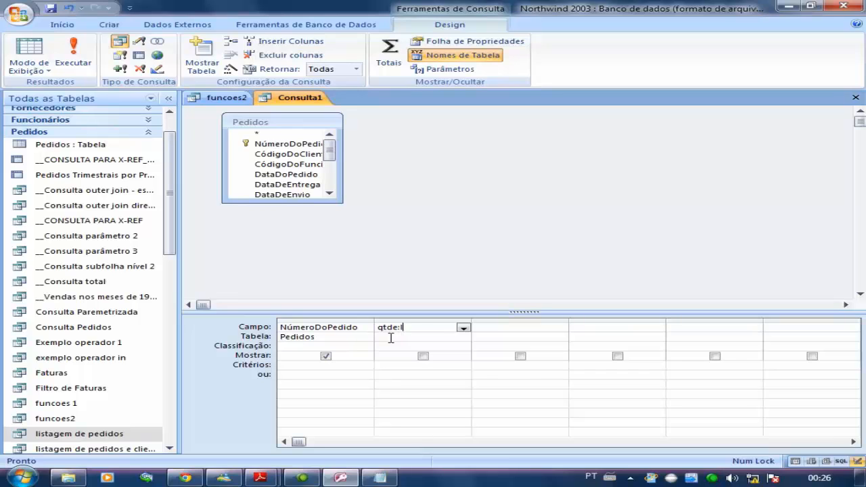
type("len(\"mjailton\")")
left_click(29, 52)
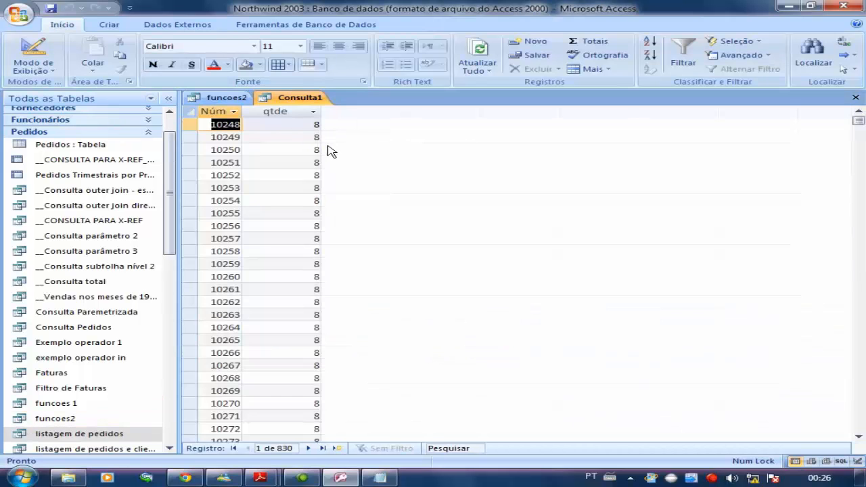
scroll(319, 144, "down", 5)
scroll(284, 338, "up", 5)
Return to the query design and widen the qtde column to fit its full expression.
left_click(37, 54)
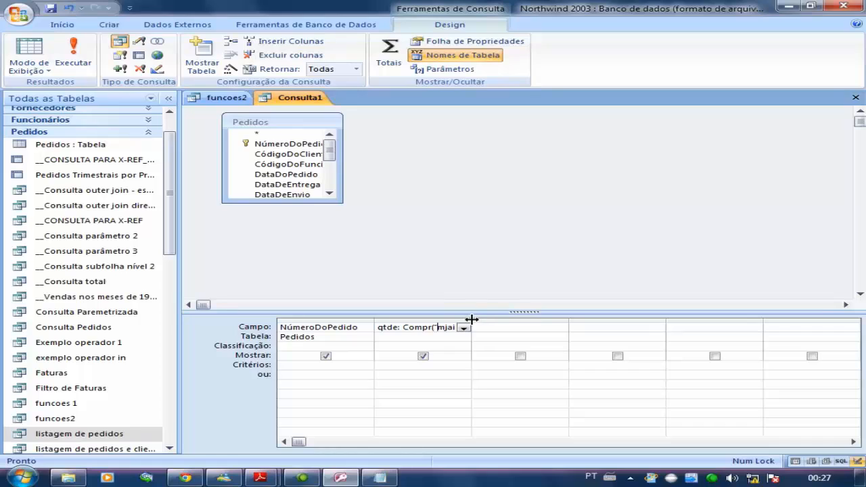
left_click_drag(471, 322, 526, 327)
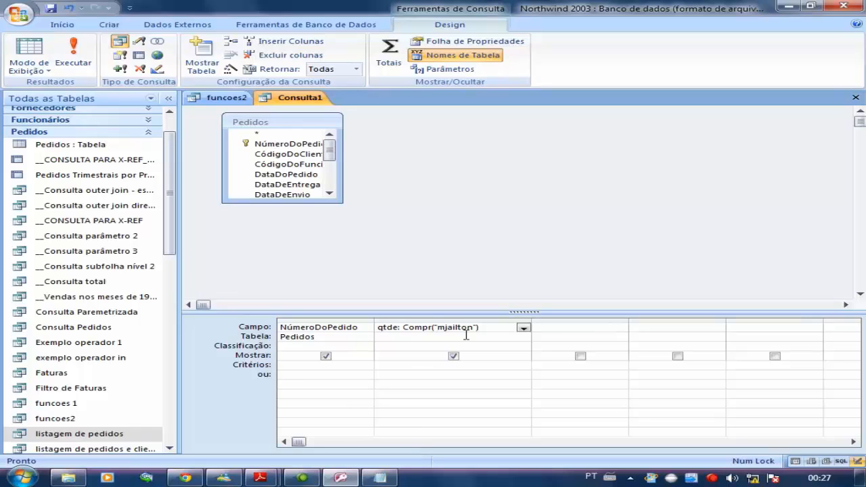
left_click_drag(431, 327, 400, 326)
Replace the quoted text in the qtde expression with [paísDeDestino] and display the query results.
left_click(471, 328)
key("shift+Left")
key("shift+Left")
key("shift+Left")
key("shift+Left")
key("shift+Left")
key("shift+Left")
key("shift+Left")
key("shift+Left")
key("shift+Left")
key("shift+Left")
key("BackSpace")
type("[")
left_click(329, 194)
left_click(329, 194)
left_click(329, 194)
left_click(329, 194)
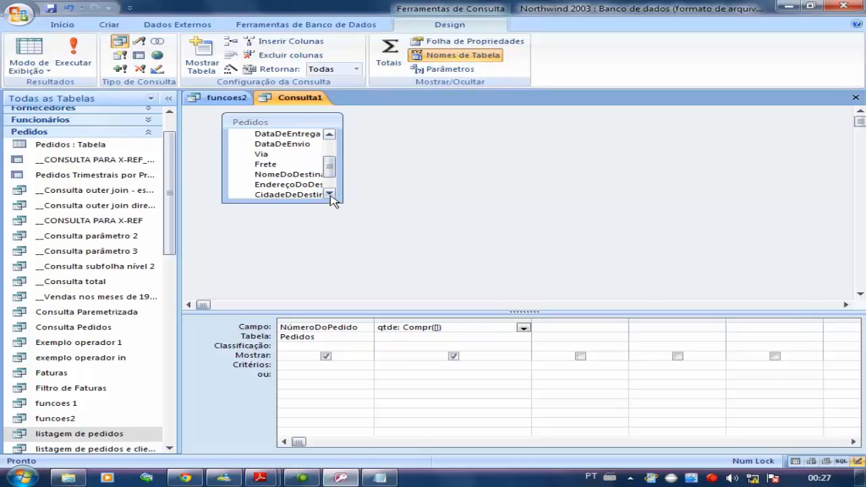
left_click(330, 194)
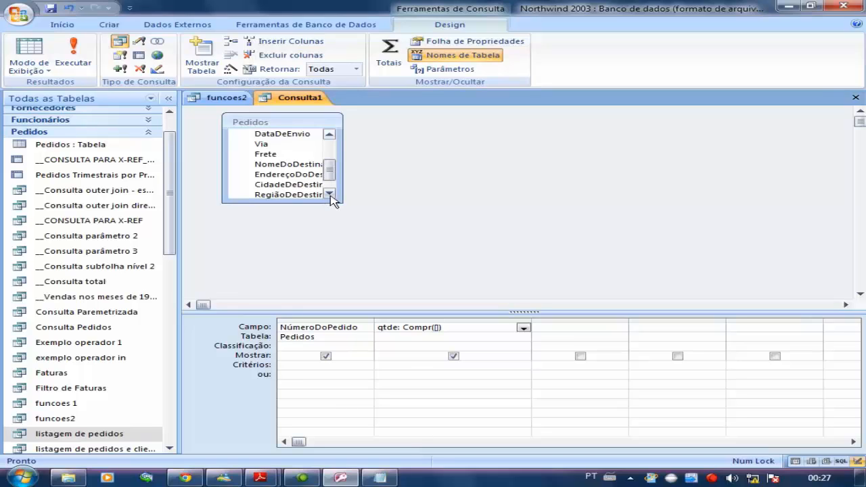
left_click(329, 194)
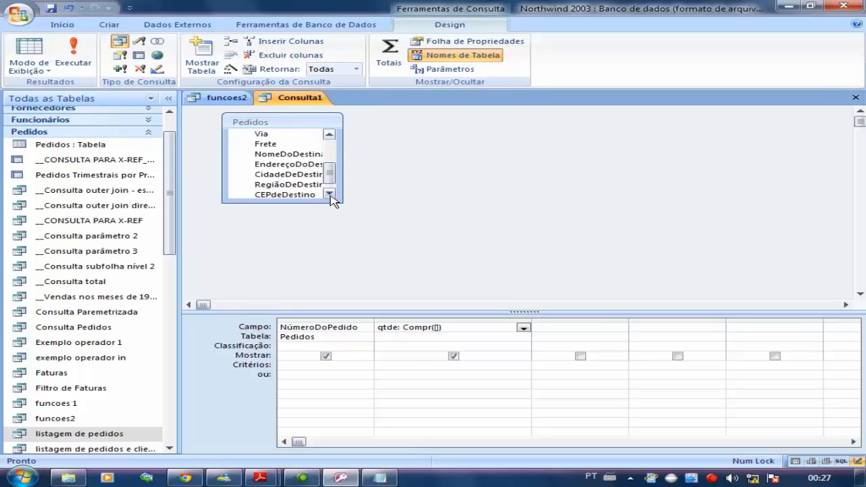
left_click(329, 194)
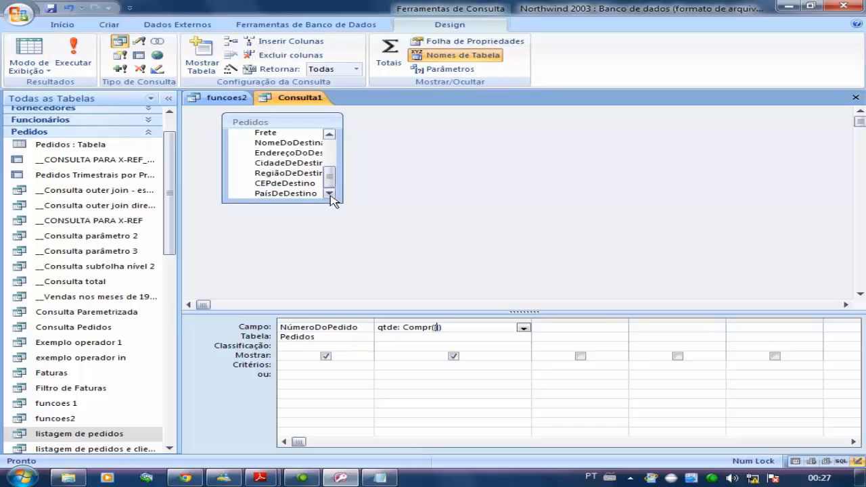
type("paísDeDestino")
left_click(73, 56)
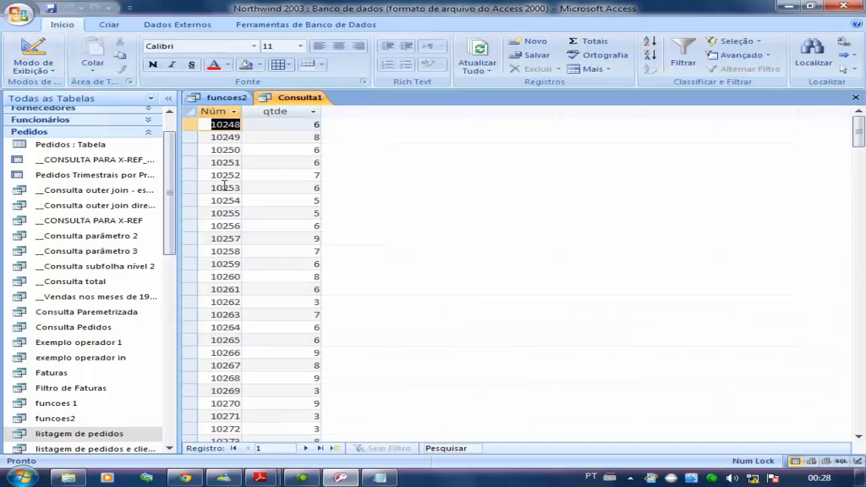
left_click(302, 124)
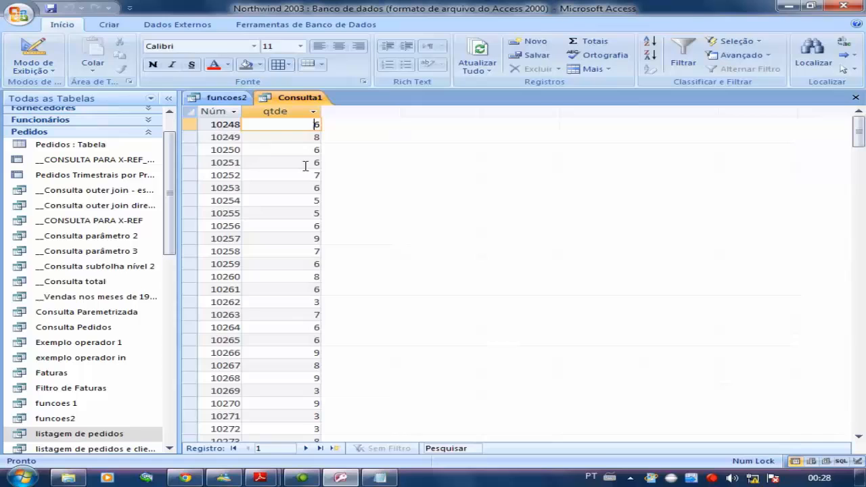
Return to the query design, add the PaísDeDestino field in the third column and review the query results.
left_click(23, 59)
left_click(564, 329)
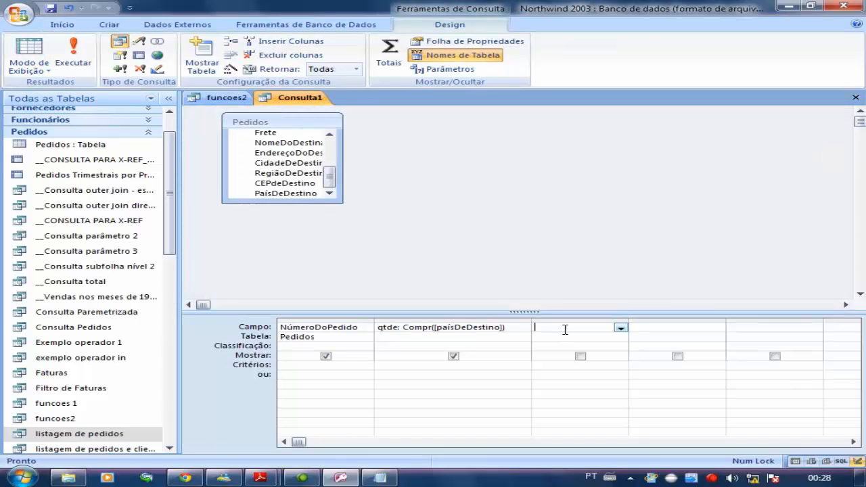
left_click(620, 329)
left_click(595, 462)
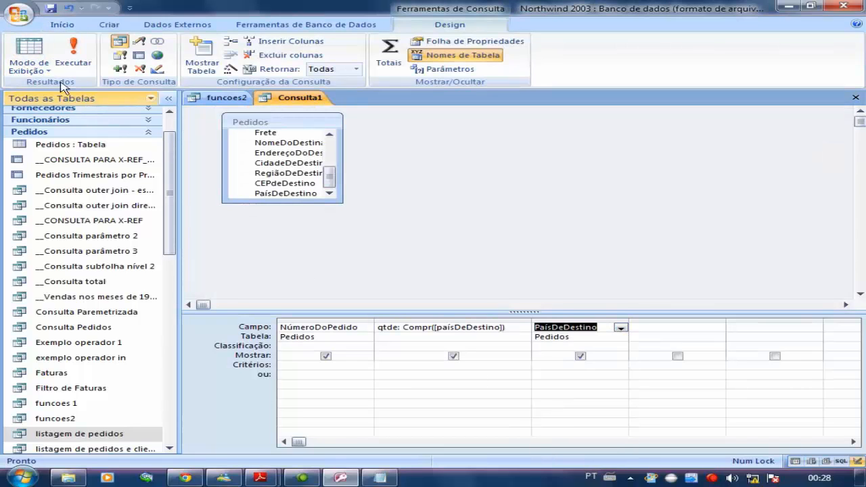
left_click(27, 55)
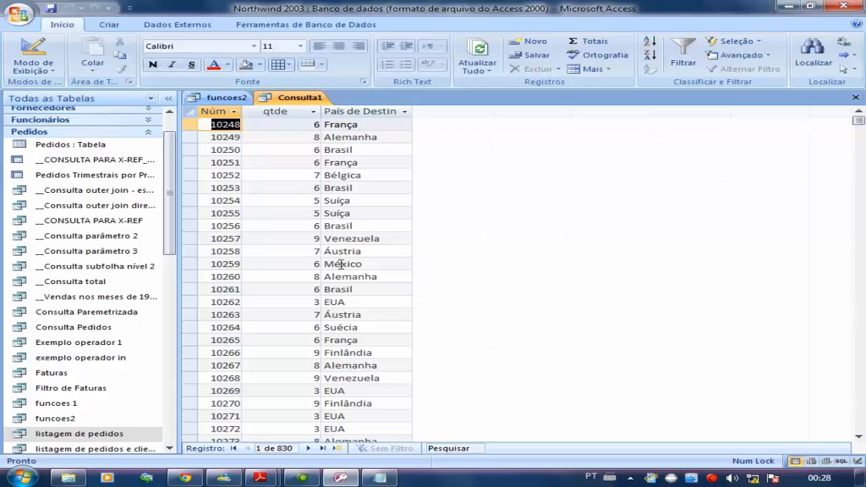
scroll(348, 311, "down", 4)
scroll(353, 352, "up", 4)
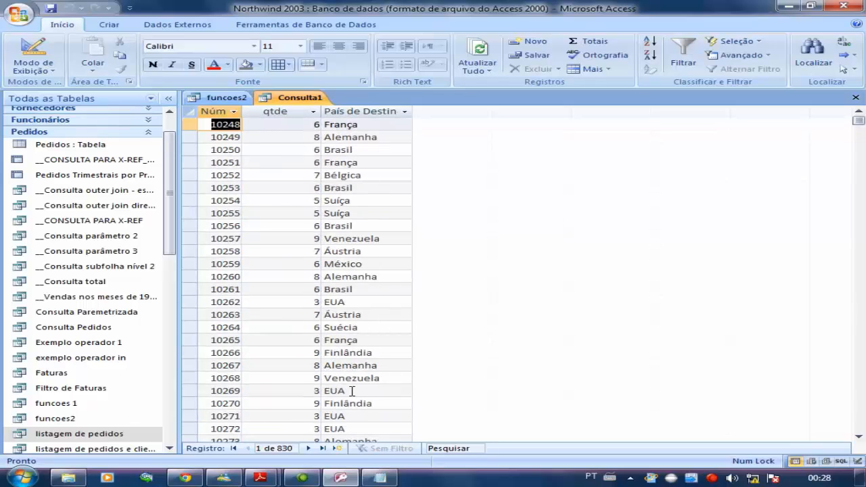
left_click(25, 54)
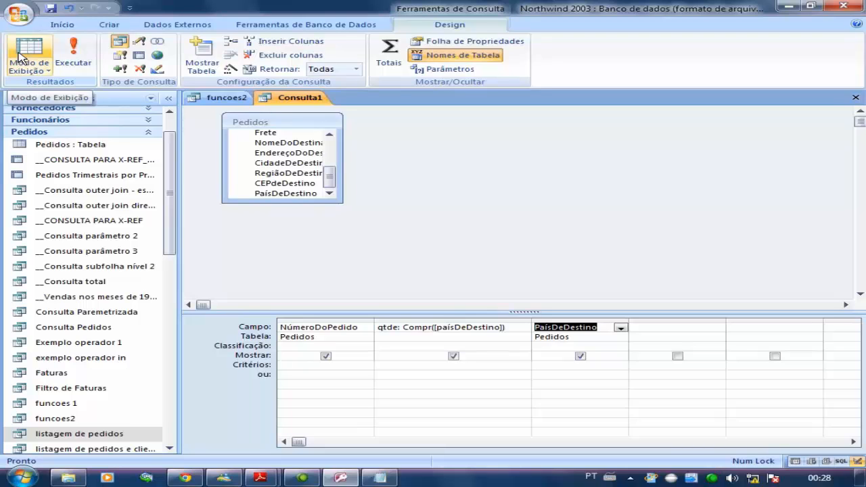
left_click(20, 58)
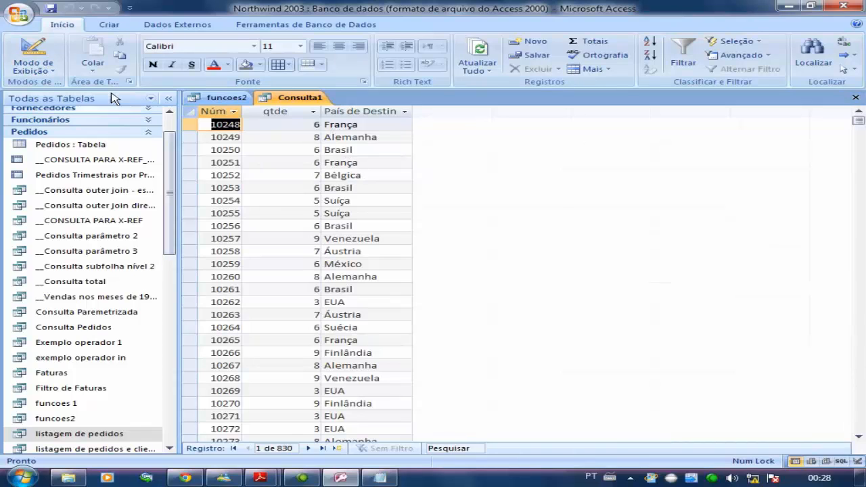
Return to the query design and add the calculated field Minusculo:lcase([PaísDeDestino]) in the fourth column.
left_click(31, 48)
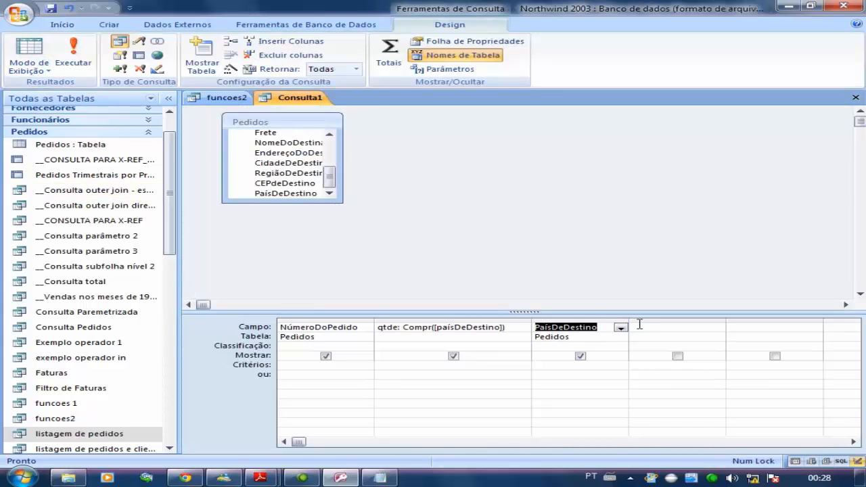
left_click(640, 326)
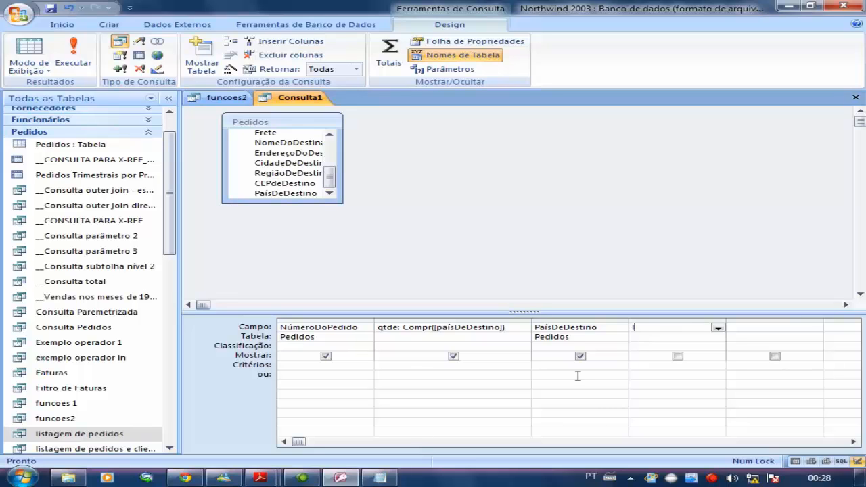
type("ICa")
key("BackSpace")
key("BackSpace")
key("BackSpace")
type("Minusc")
type("ulo:l")
type("ca")
type("se([p")
type("aís")
type("DeDestino")
type(")")
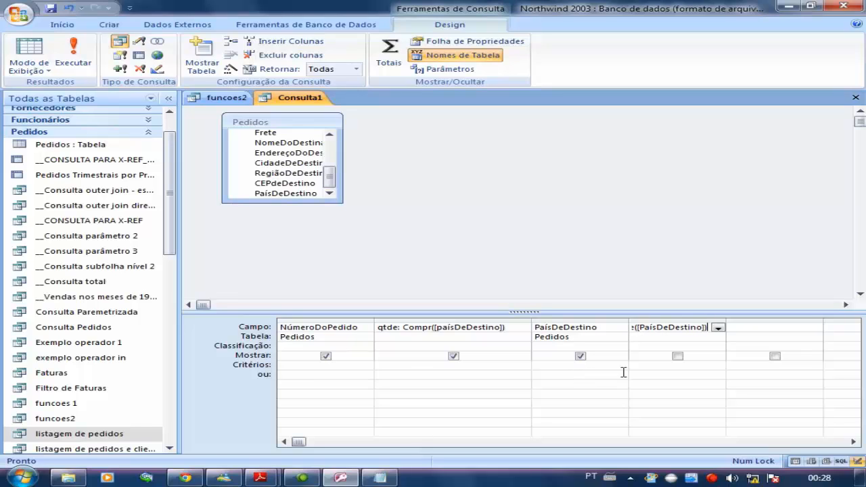
left_click(644, 338)
Display the query results and compare the Minusculo values with the destination countries in the first two records.
left_click(28, 59)
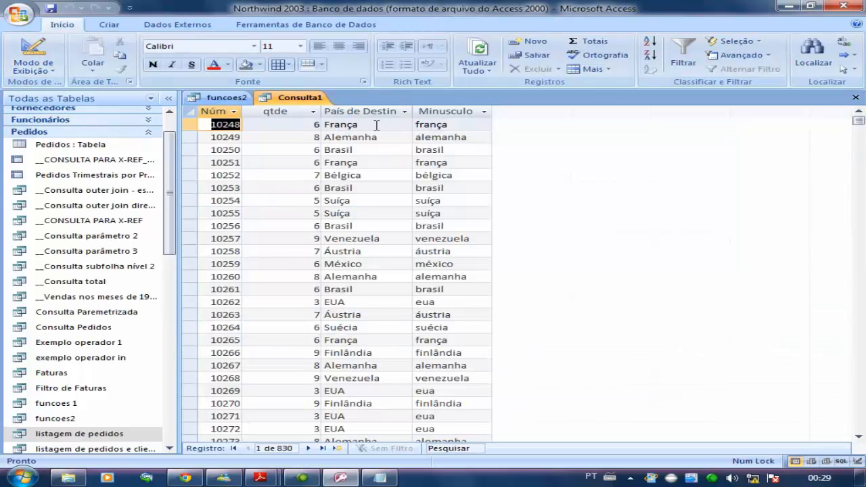
left_click(410, 126)
left_click_drag(465, 140, 401, 136)
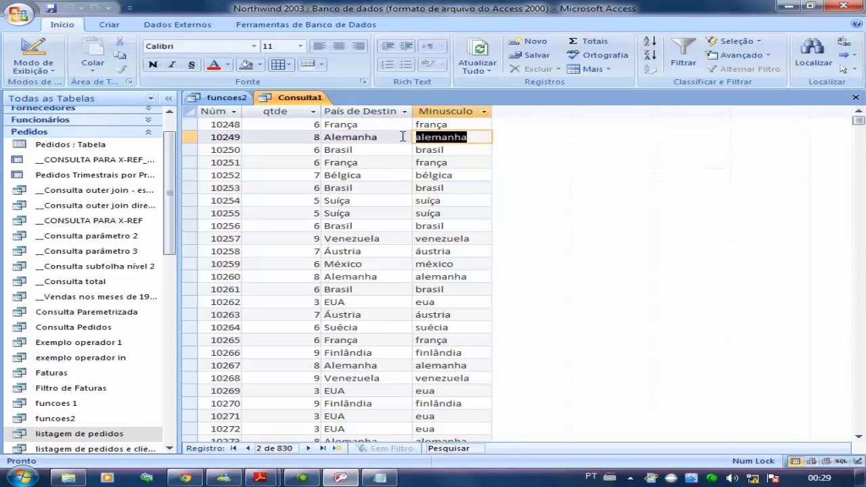
Return to the query design, narrow the PaísDeDestino column and widen the Minusculo column.
left_click(17, 49)
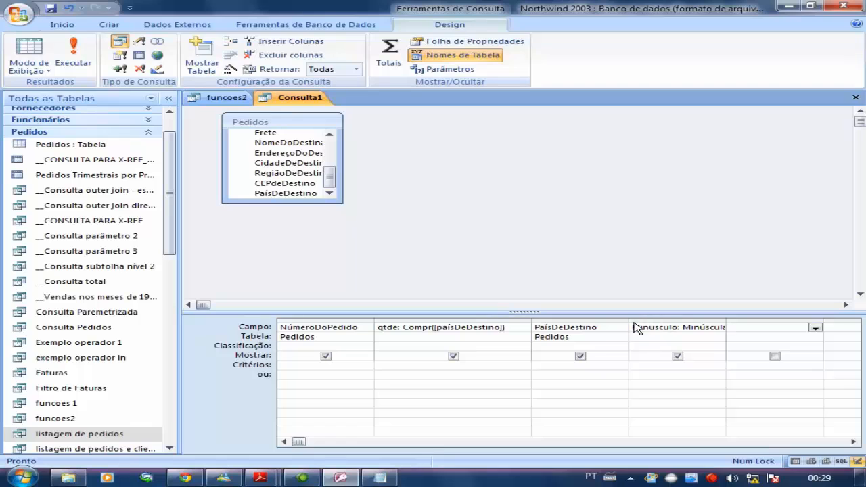
left_click_drag(628, 321, 600, 321)
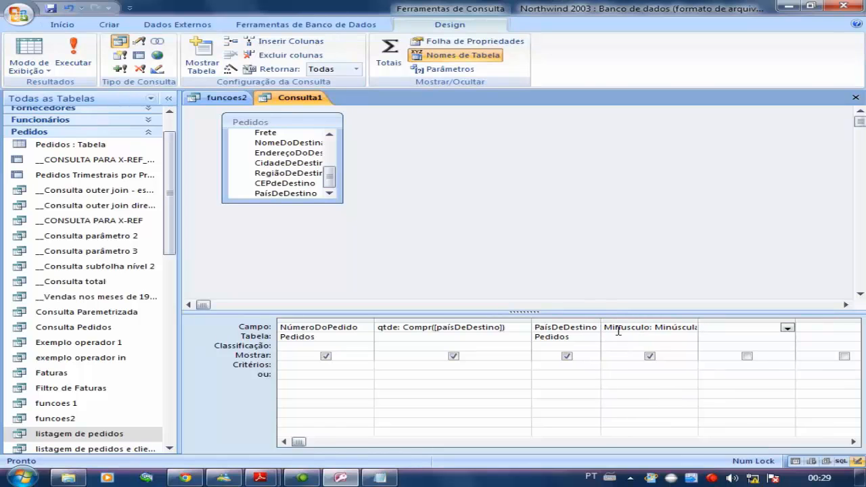
left_click(614, 328)
left_click_drag(698, 326, 722, 326)
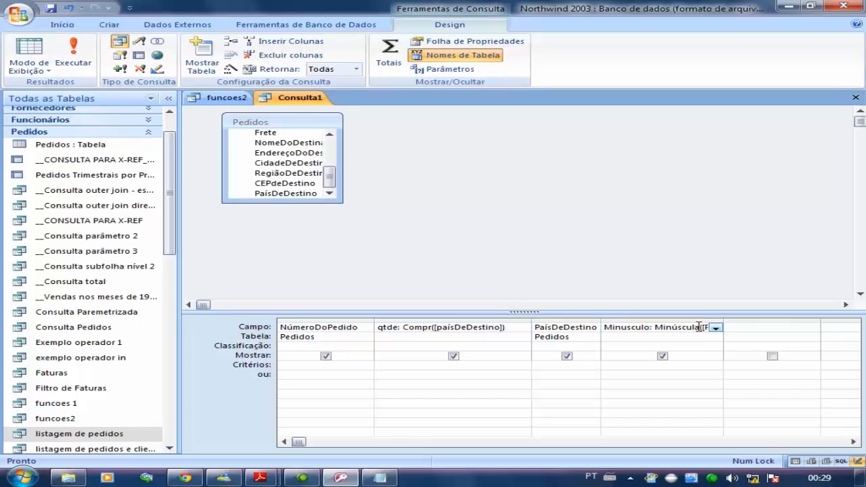
Add the calculated field Maiúscula:Ucase([PaísDeDestino]) in the fifth column of the query design.
left_click(733, 326)
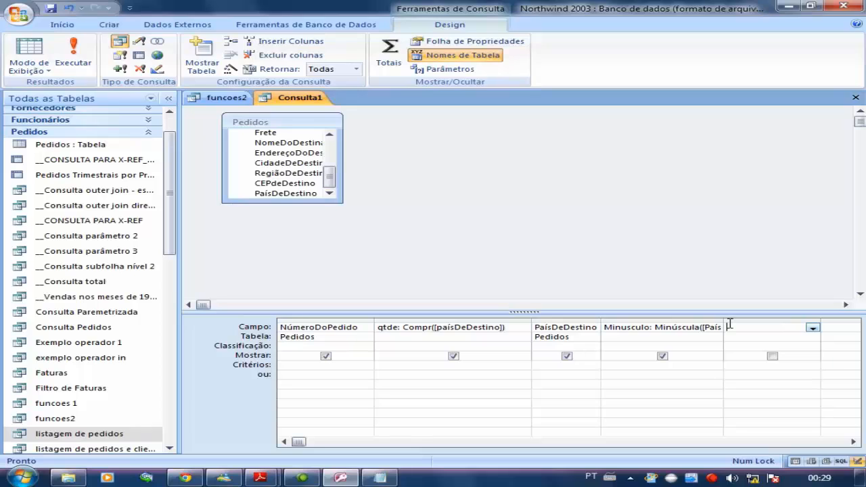
type("Maiúscu")
key("BackSpace")
key("BackSpace")
type("cula")
type(":Ucase")
type("([")
type("País")
type("DeDestino")
type("]")
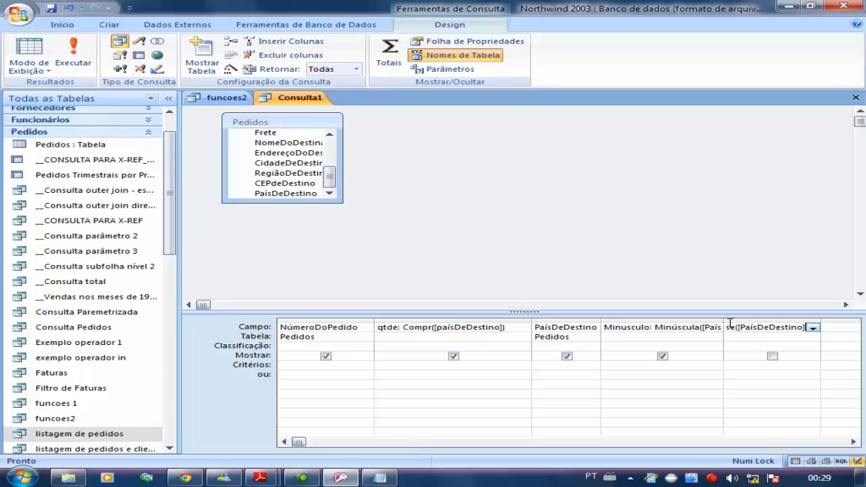
type(")")
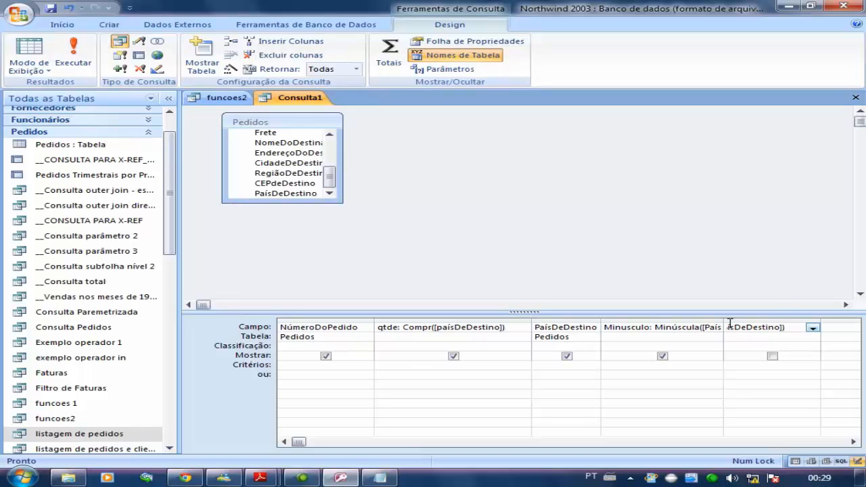
key("Down")
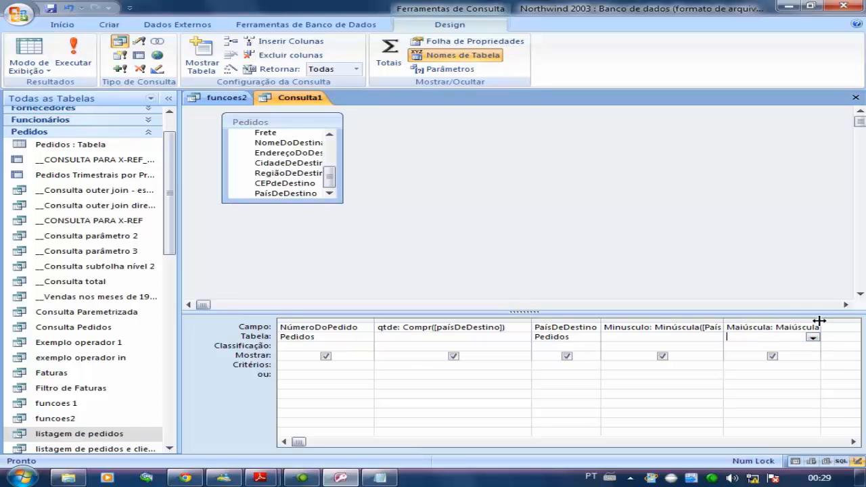
Widen the Maiúscula column to fit its full expression and go to the empty column beside it.
left_click_drag(819, 321, 858, 323)
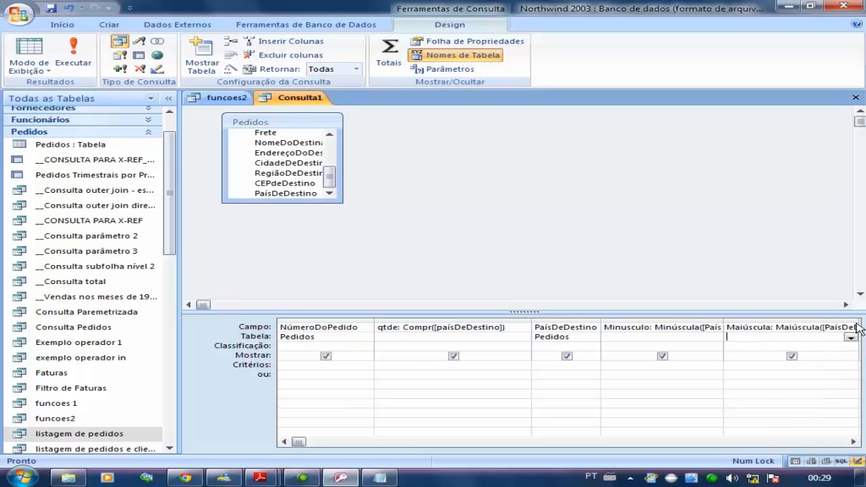
left_click(852, 442)
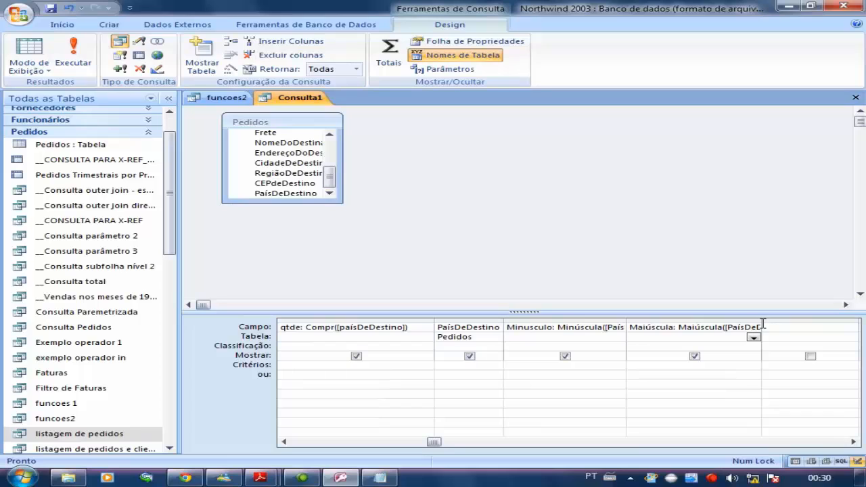
left_click_drag(762, 323, 801, 324)
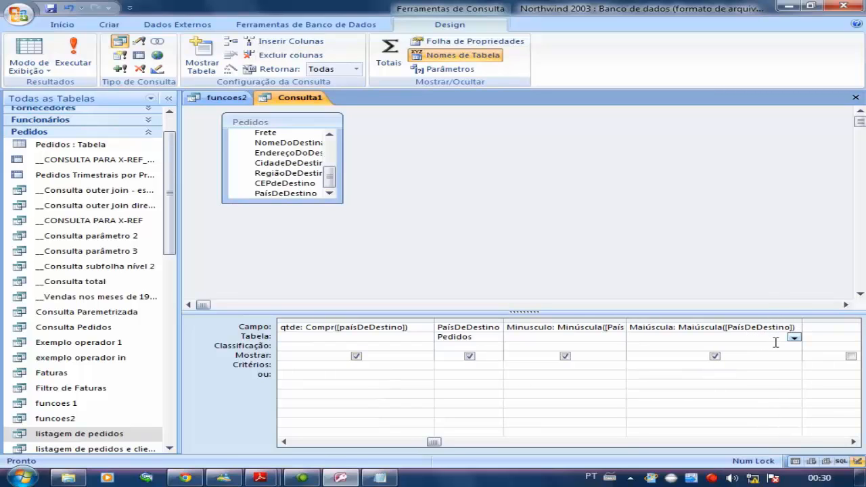
left_click(739, 325)
left_click(806, 327)
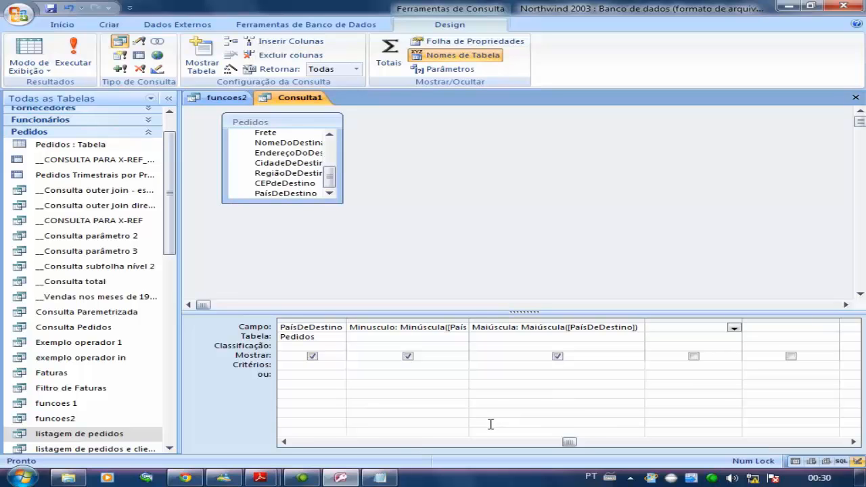
Switch to Notepad and add the line Esquerda(String;numero_caracteres) below len(texto), separated by a blank line.
left_click(382, 482)
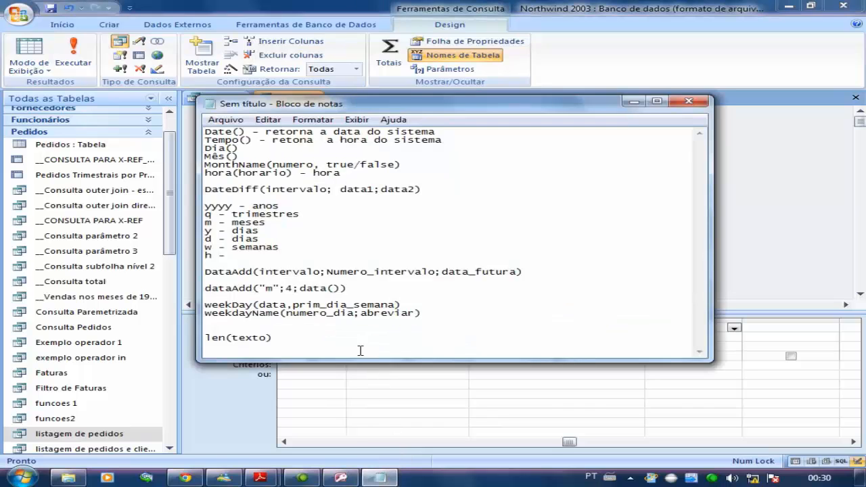
key("Return")
key("Return")
type("E")
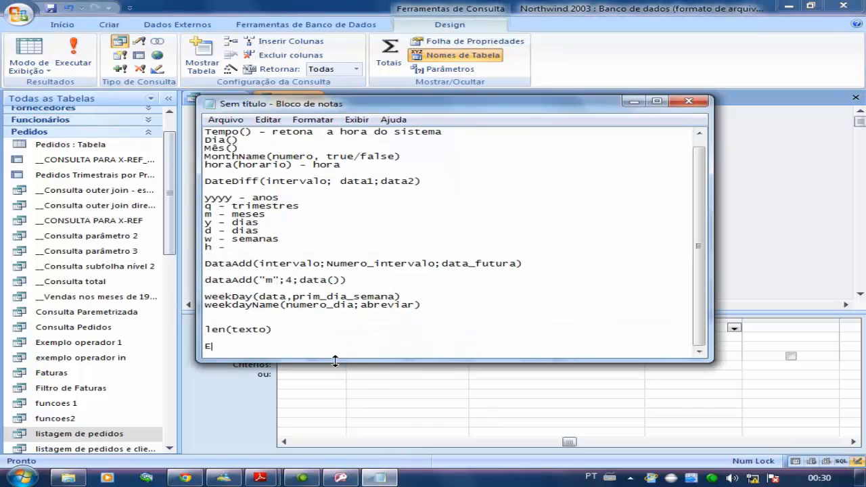
type("squerda(Stirng")
key("BackSpace")
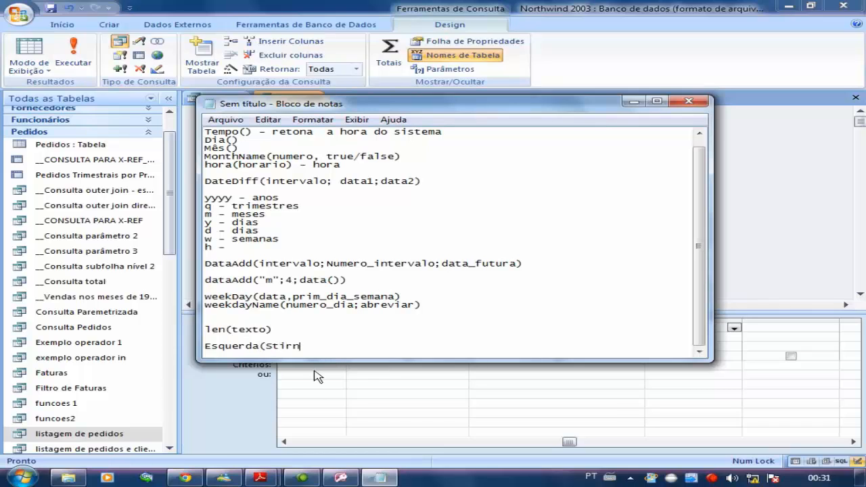
key("BackSpace")
key("BackSpace")
key("BackSpace")
type("ring;numero_caract")
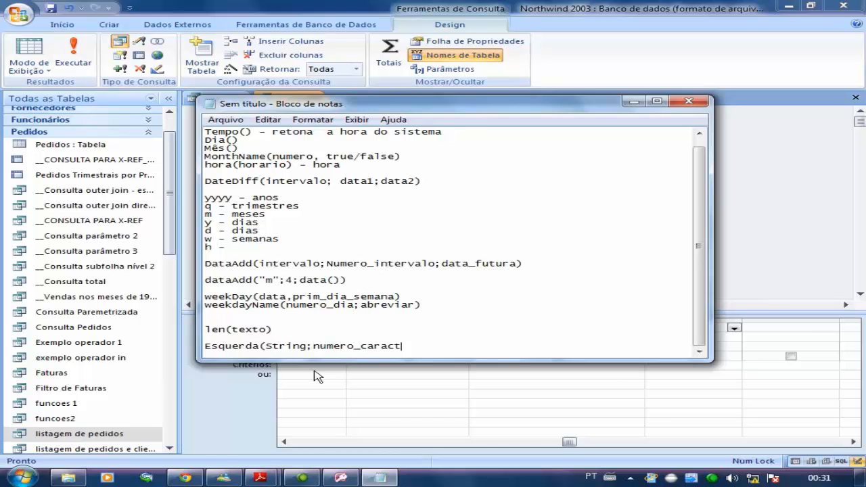
type("eres")
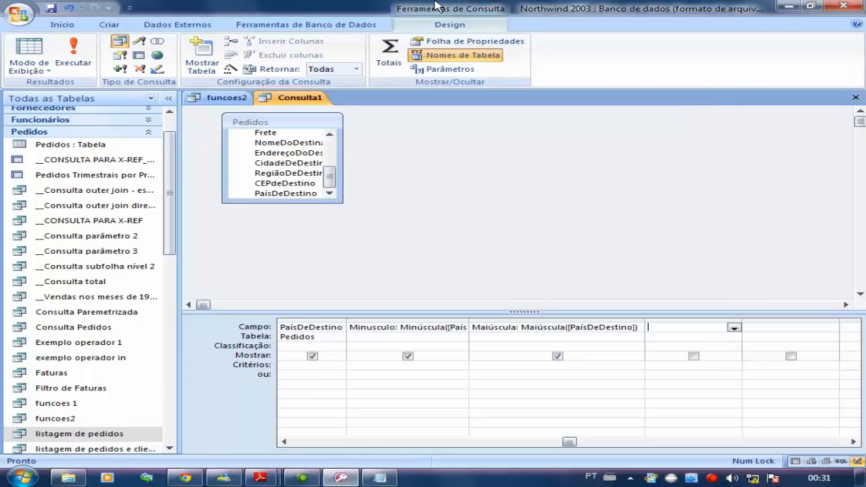
Back in Access, add the calculated field cara:Esquerda with a quoted first name and 5 characters beside Maiúscula, and display the query results.
left_click(438, 7)
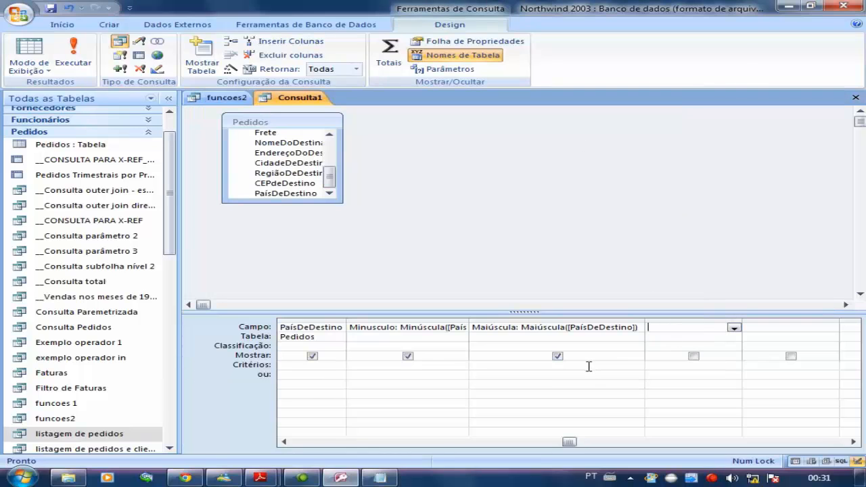
type("cara:Eq")
key("BackSpace")
type("sq")
type("uerda")
type("(")
type("\"Jailton\"")
type(";")
type("5")
type(")")
left_click(28, 50)
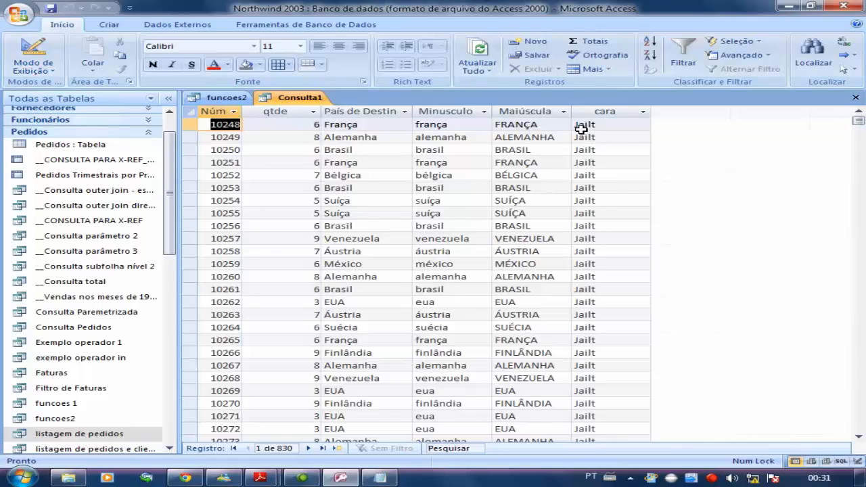
In the query design, widen the cara column and set its character count to 3, showing the updated results.
left_click(30, 54)
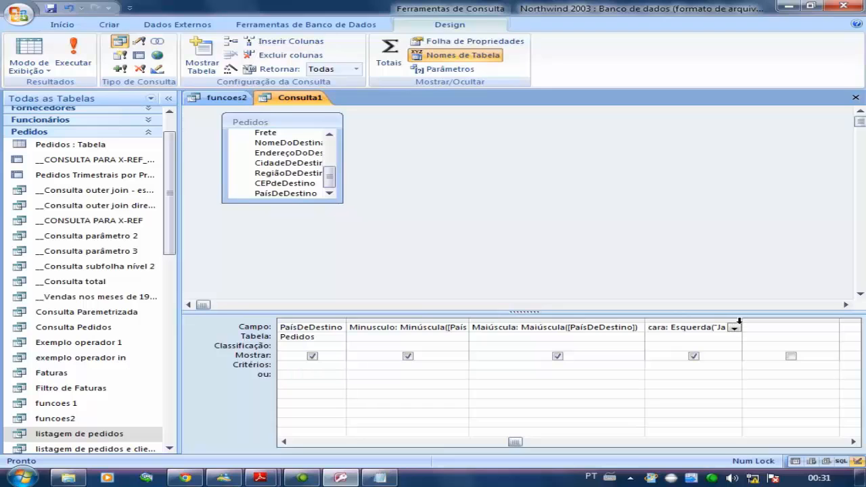
left_click_drag(746, 321, 802, 335)
left_click(754, 328)
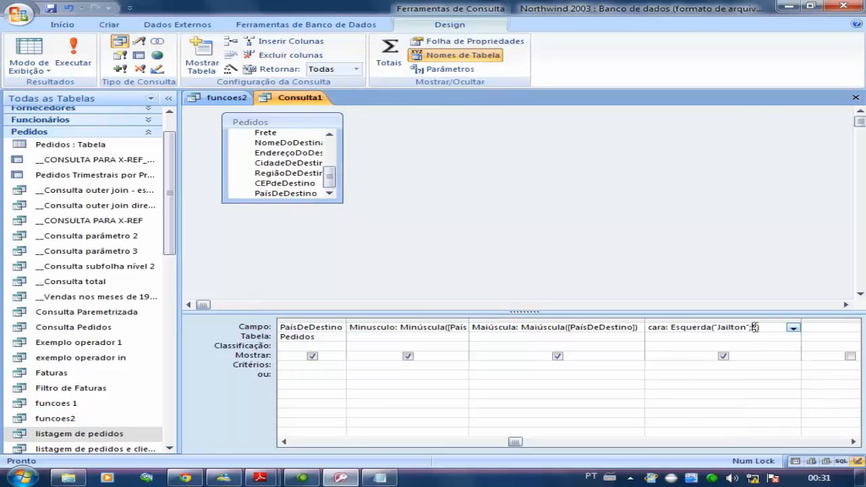
key("BackSpace")
type("3")
left_click(46, 56)
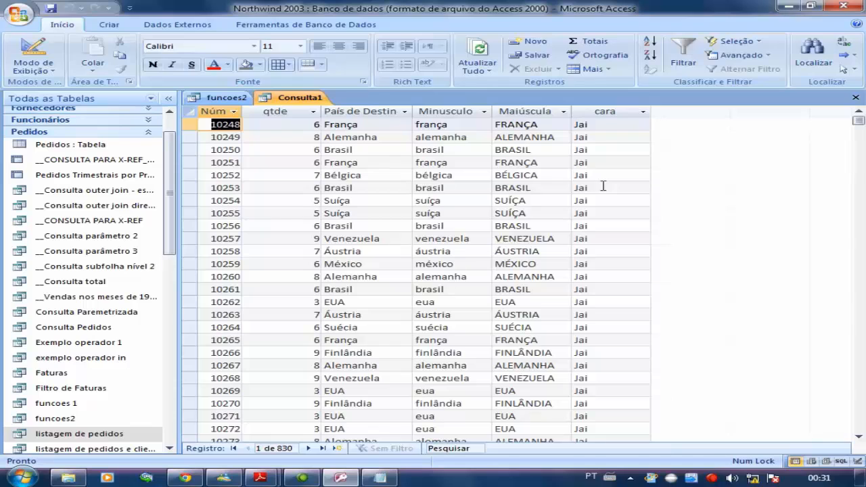
Return to the query design and replace the function name Esquerda with Left in the cara expression.
left_click(34, 53)
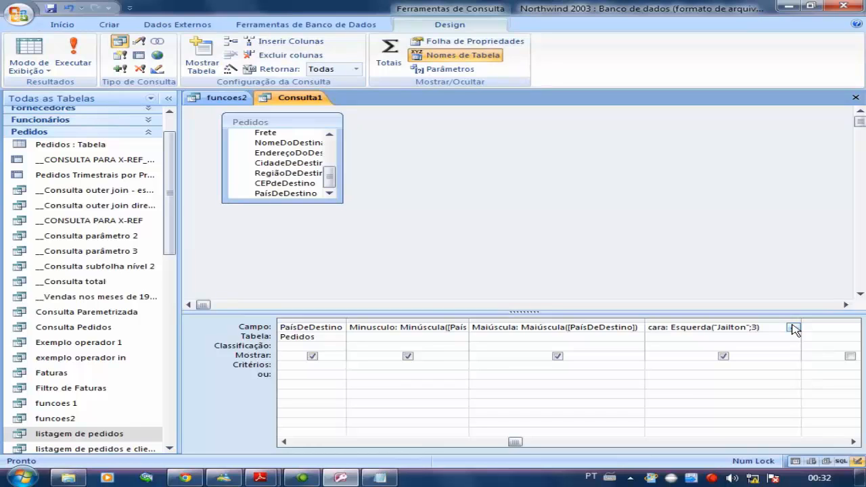
left_click(710, 328)
key("ctrl+shift+Left")
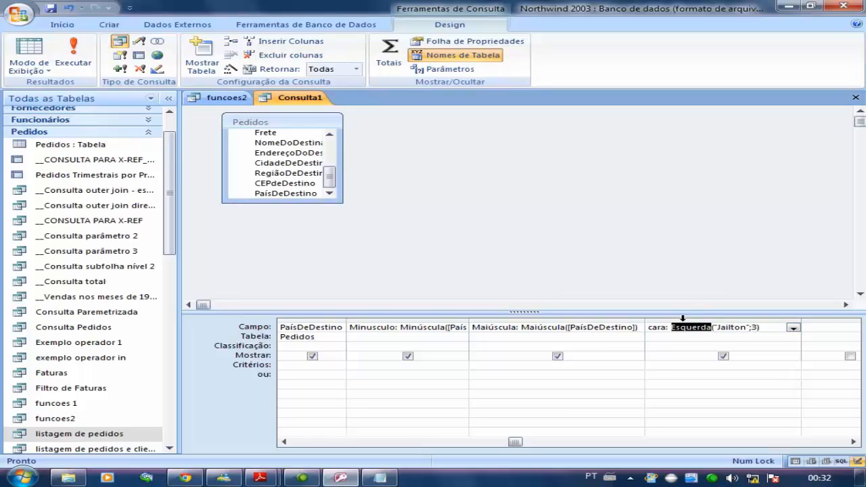
type("left")
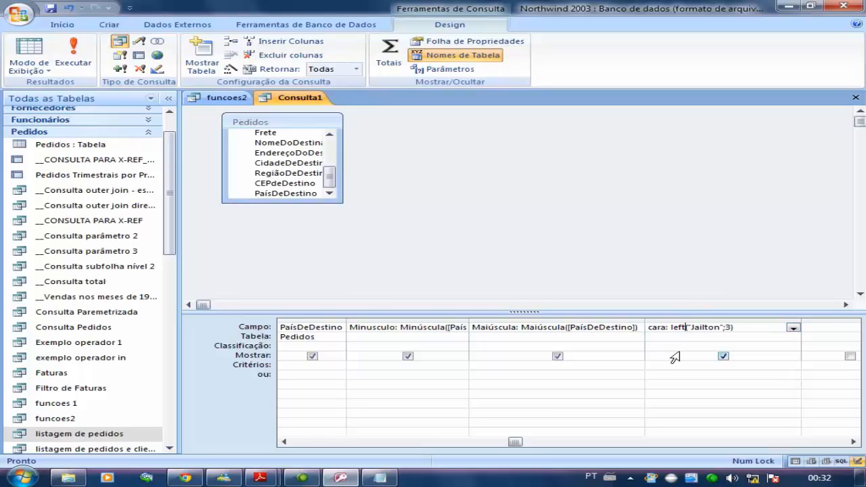
left_click(673, 337)
left_click_drag(711, 328, 671, 324)
type("Left")
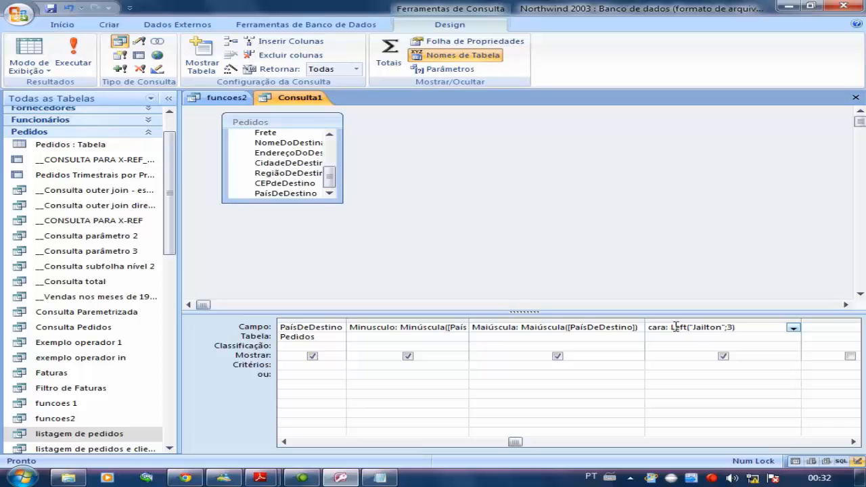
left_click(678, 333)
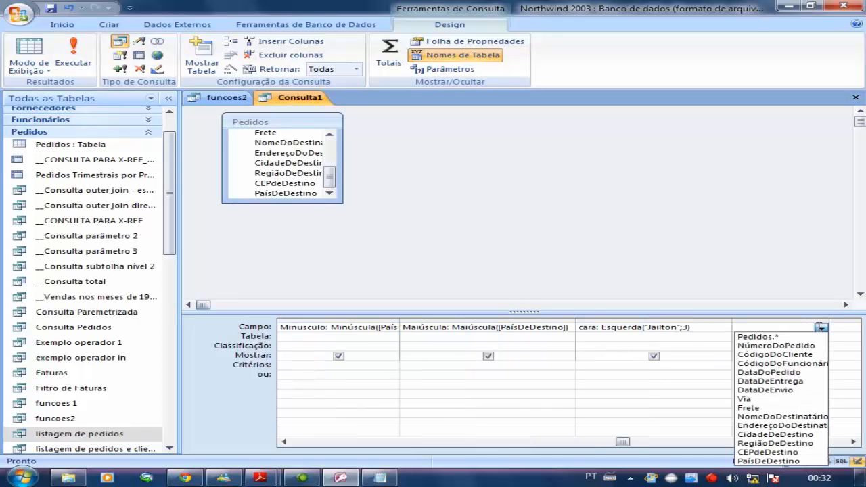
Add the calculated field Dire:Right with the same quoted first name and 3 characters beside cara, and display the query results.
left_click(816, 327)
left_click(705, 336)
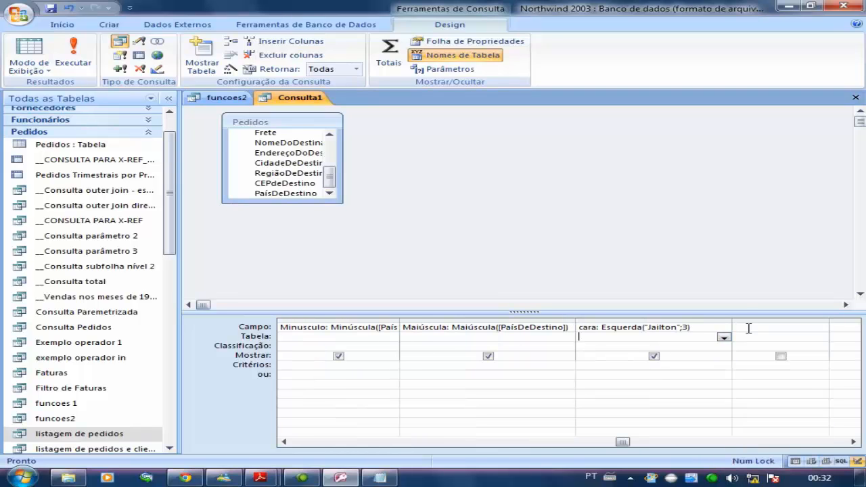
left_click(749, 328)
type("Dire:")
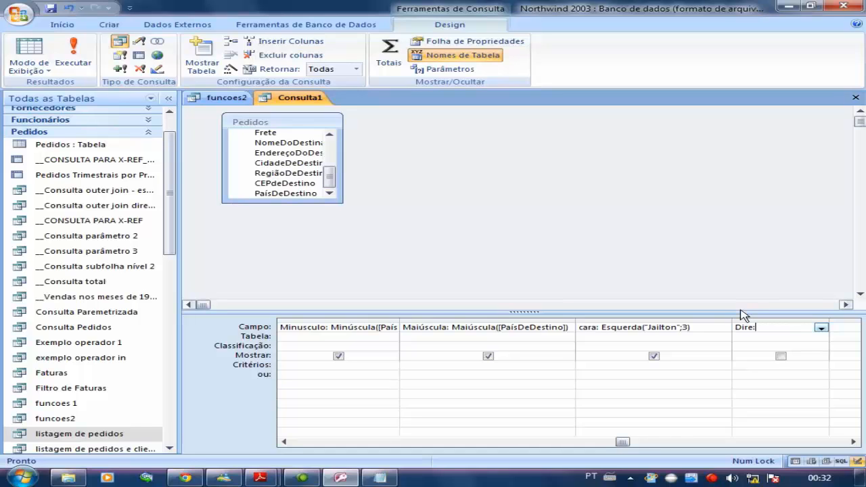
type("Ri")
type("g")
type("ht")
type("(\"Jailton")
type("\"")
type(";3")
left_click(73, 55)
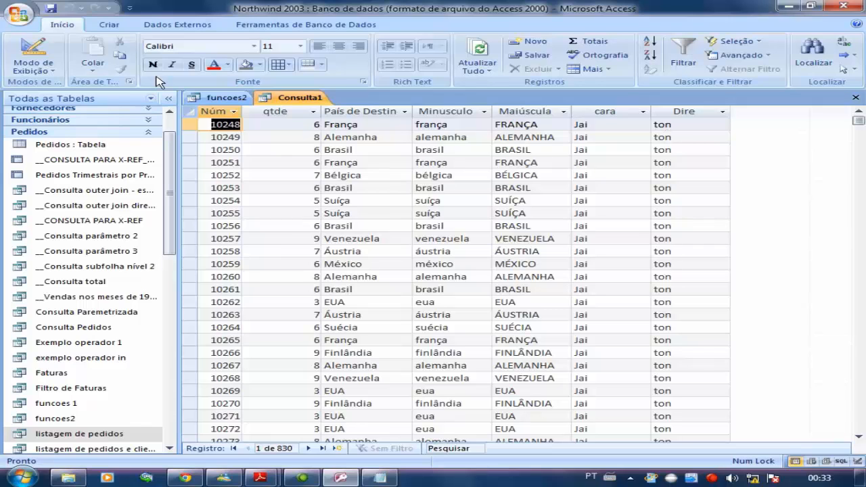
Return to the query design and go to the empty column beside Dire.
left_click(33, 49)
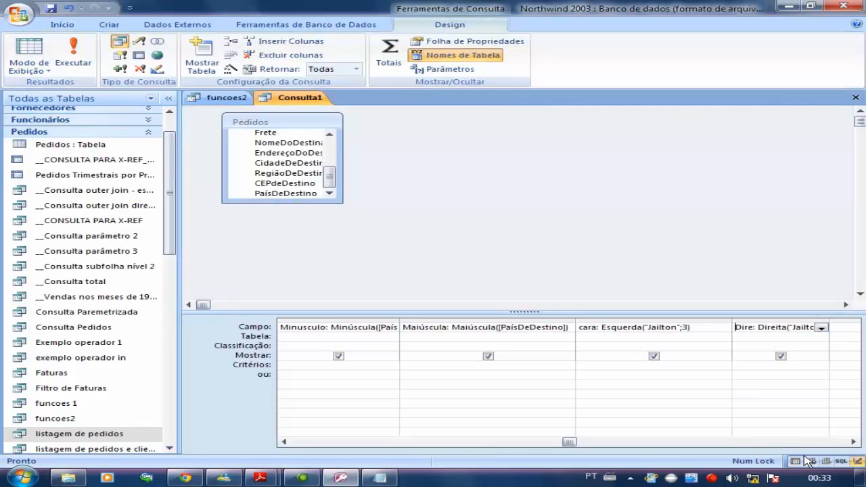
left_click(853, 442)
left_click(853, 441)
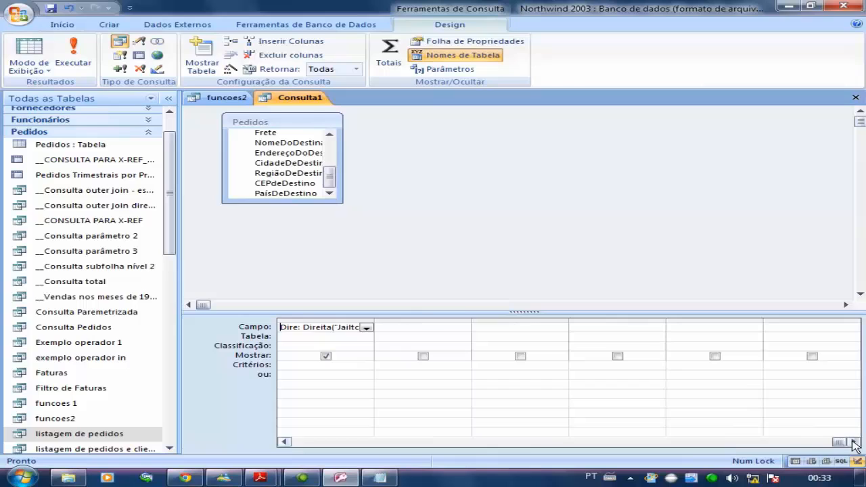
left_click(394, 327)
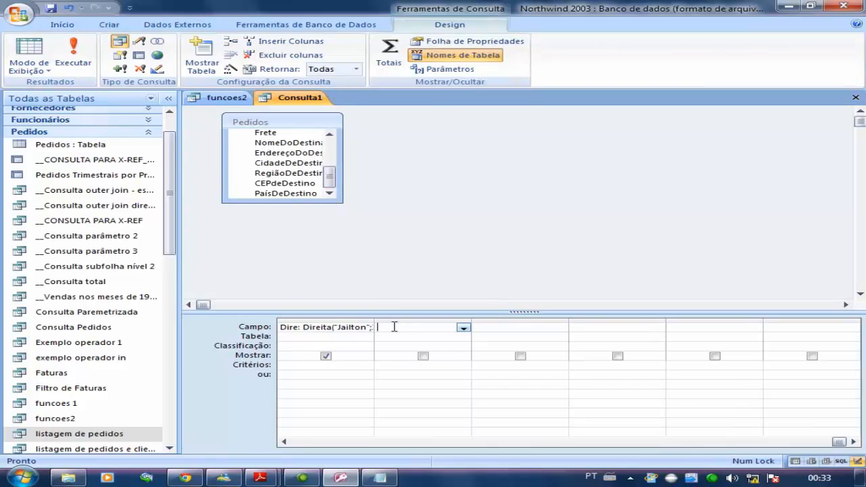
Add the line Mid(String;onde_iniciar;Numero_caracteres) at the end of the Notepad notes and minimize Notepad.
left_click(379, 477)
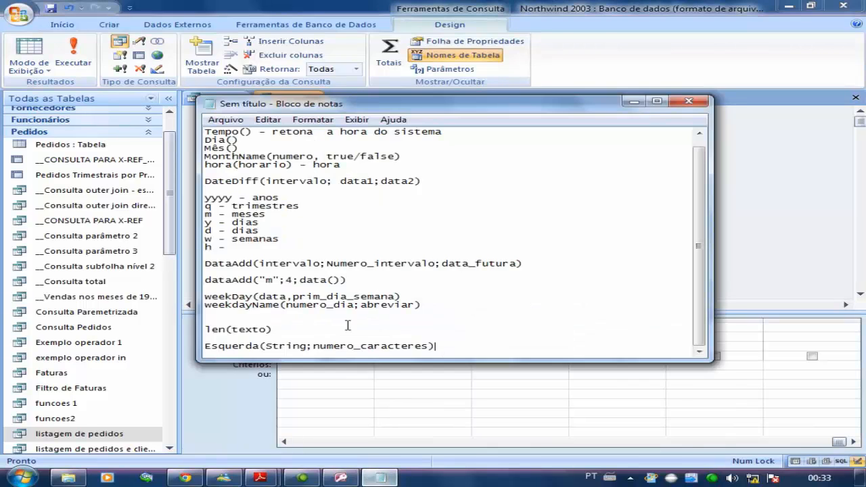
key("Return")
key("Return")
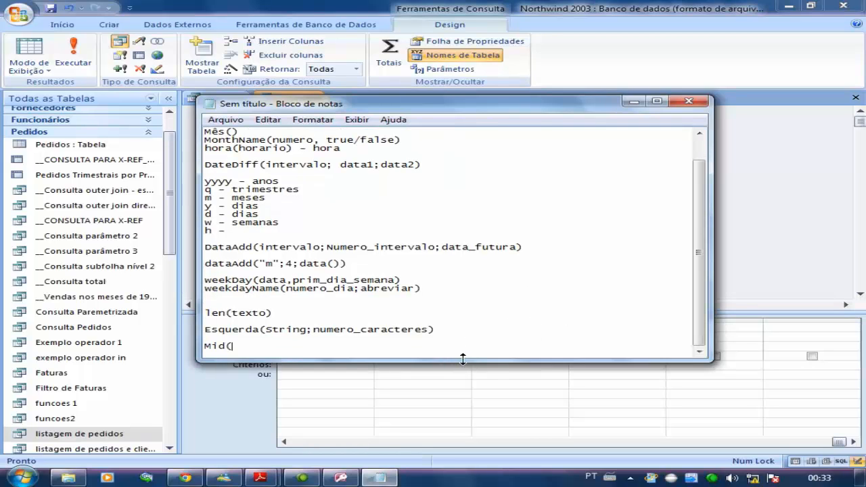
type("Mid(String;o")
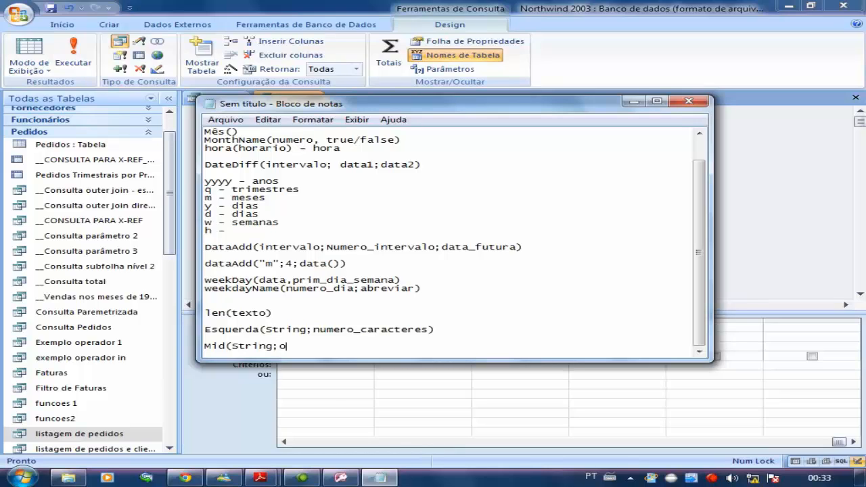
type("nde_iniciar;Numer")
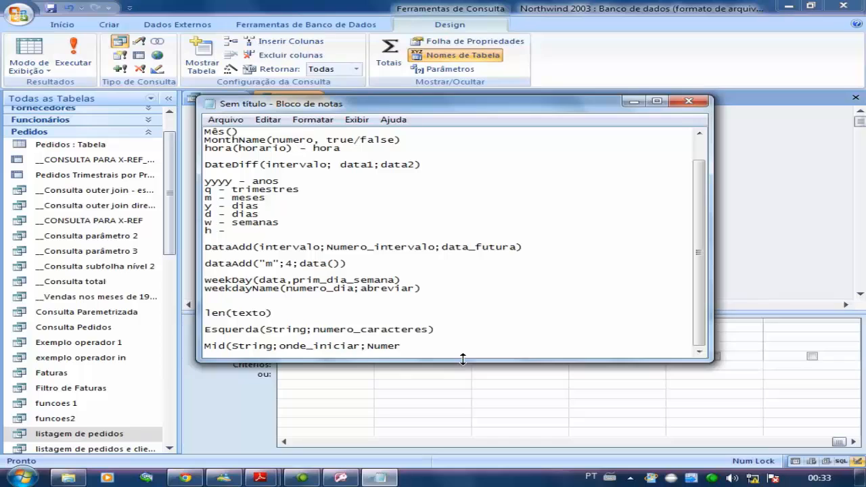
type("o_caracteres")
left_click(438, 478)
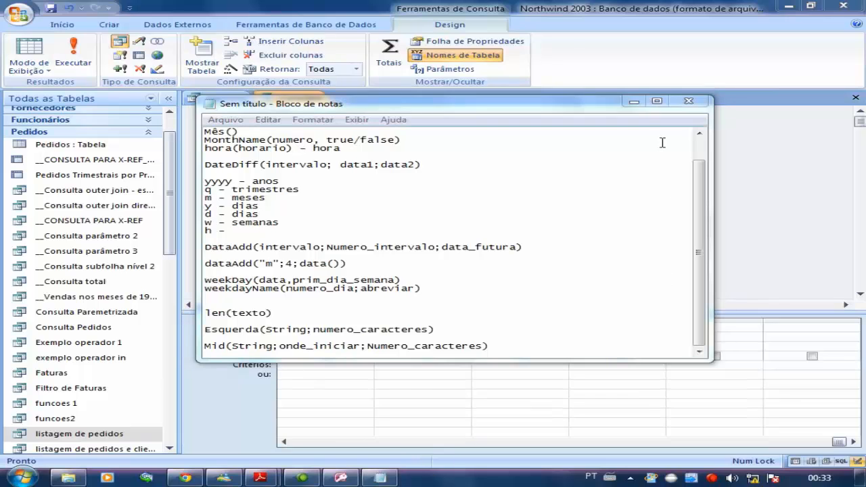
left_click(635, 102)
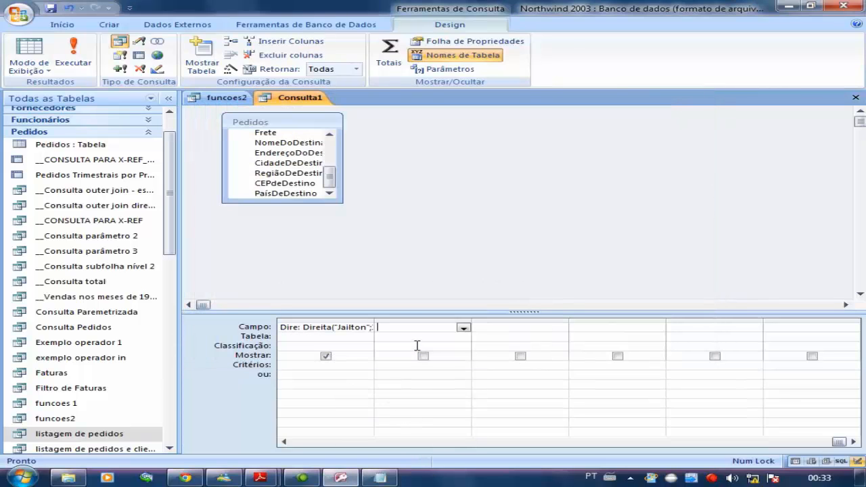
Add the calculated field mid:Mid with the quoted first name, start position 3 and length 2 beside Dire, and display the query results.
type("mid:Mid(\"Jailton\";")
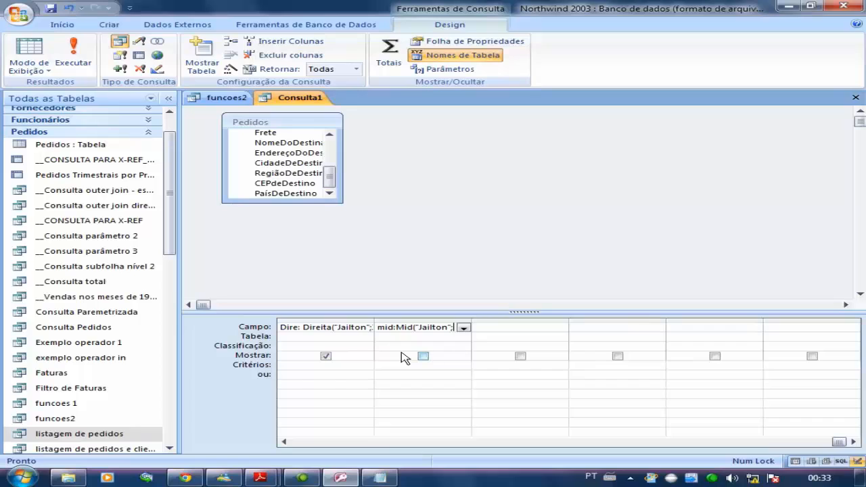
type("3")
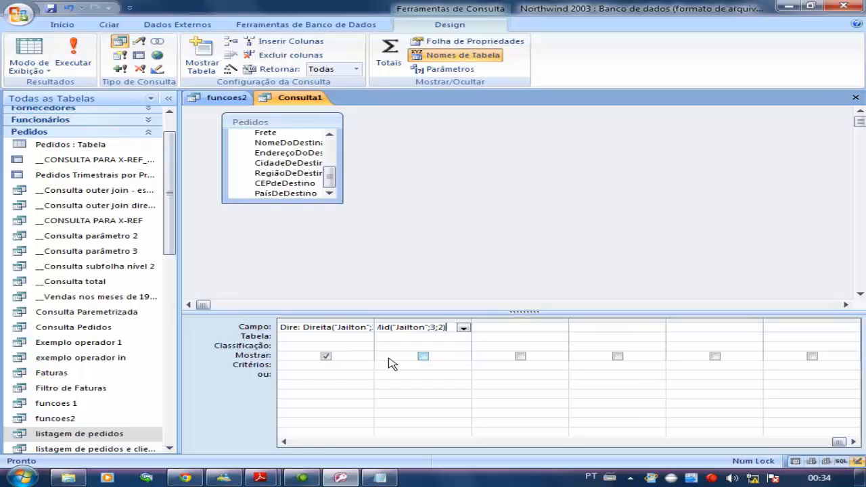
type(";2)")
left_click(29, 51)
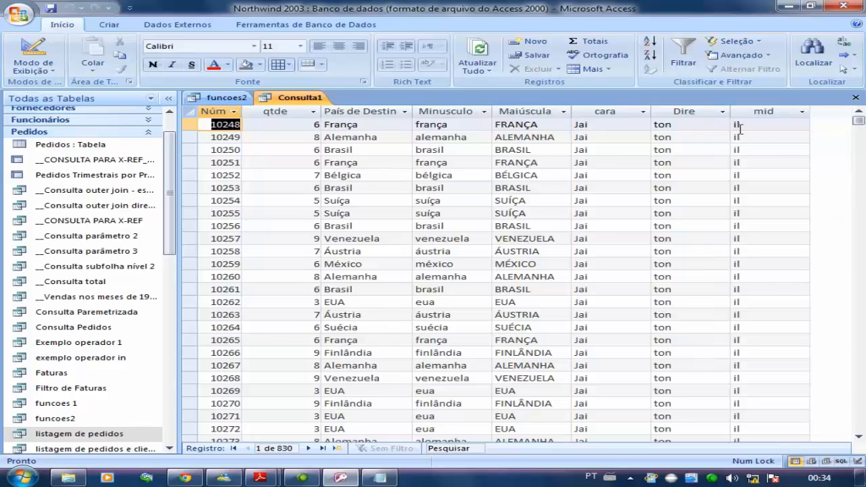
In the query design, widen the mid column and change the length argument of its expression, displaying the updated results.
left_click(55, 56)
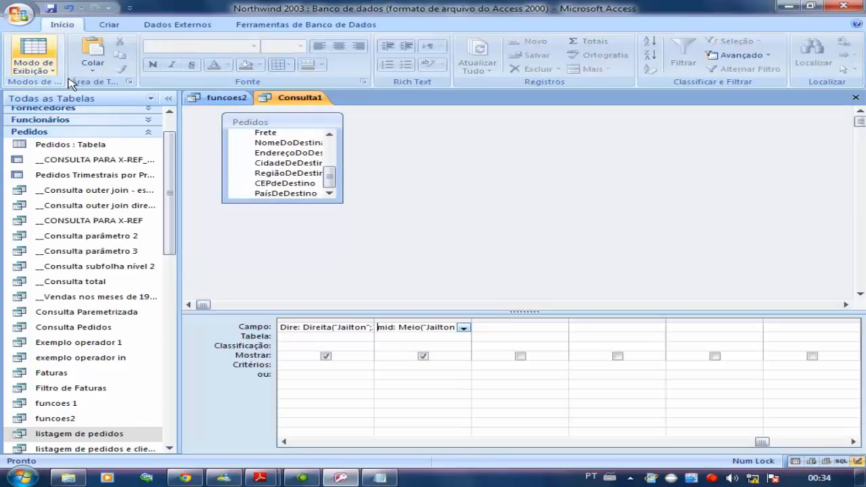
left_click(445, 319)
left_click(479, 327)
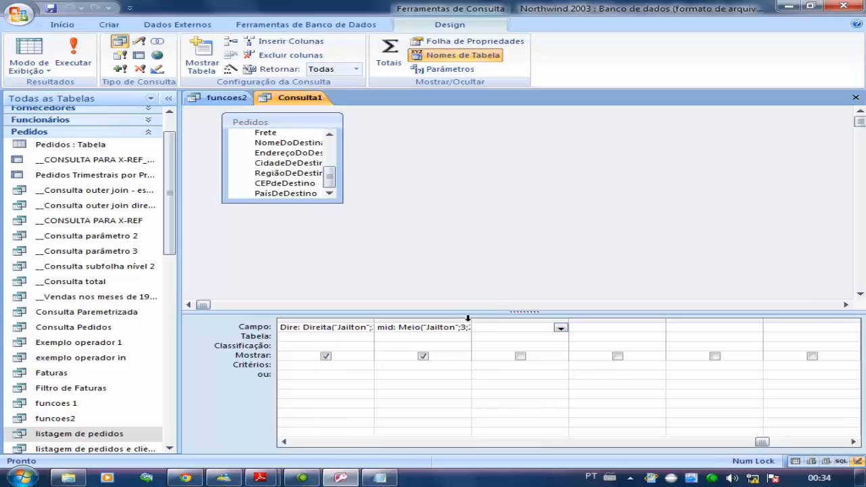
left_click_drag(471, 319, 517, 318)
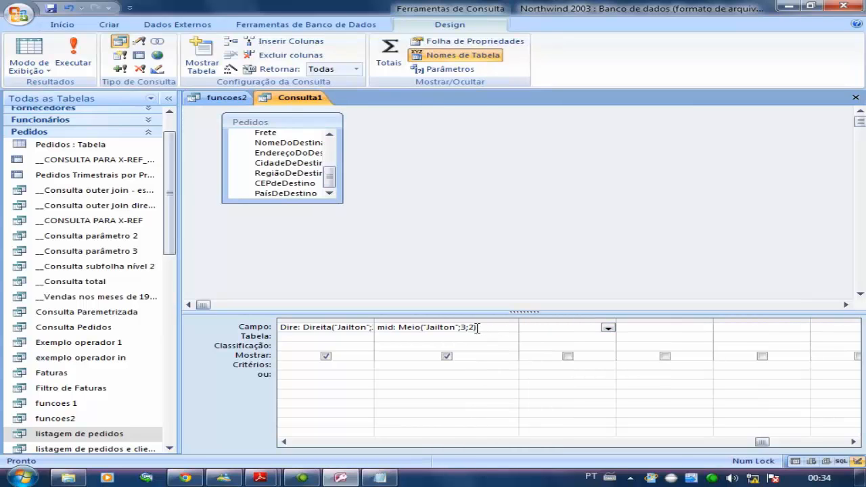
left_click(489, 327)
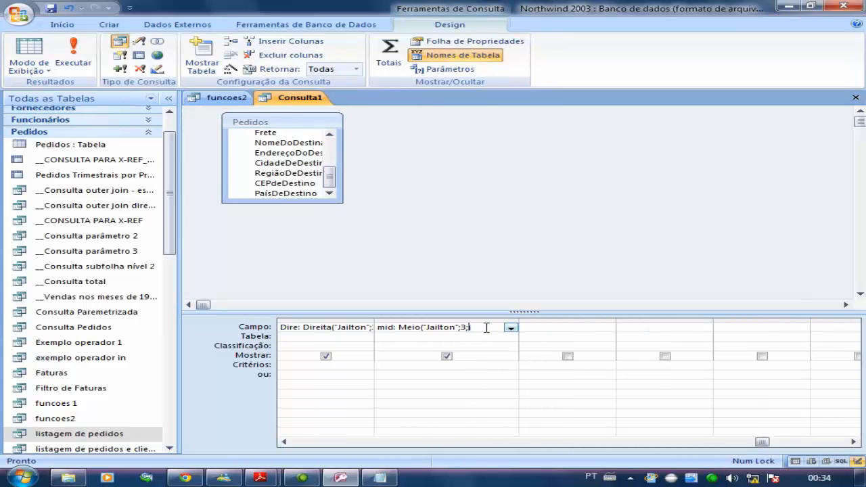
left_click(27, 60)
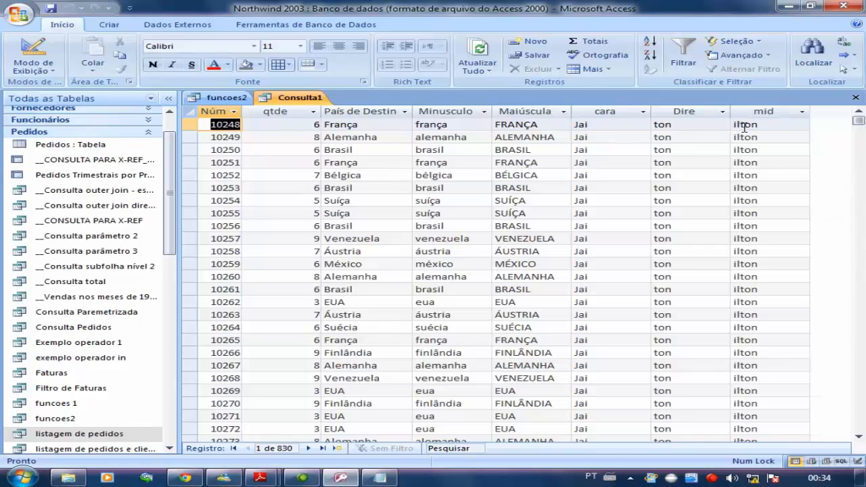
Return to the query design and add the line string(n;caracteres at the end of the Notepad notes, switching back to Access.
left_click(15, 47)
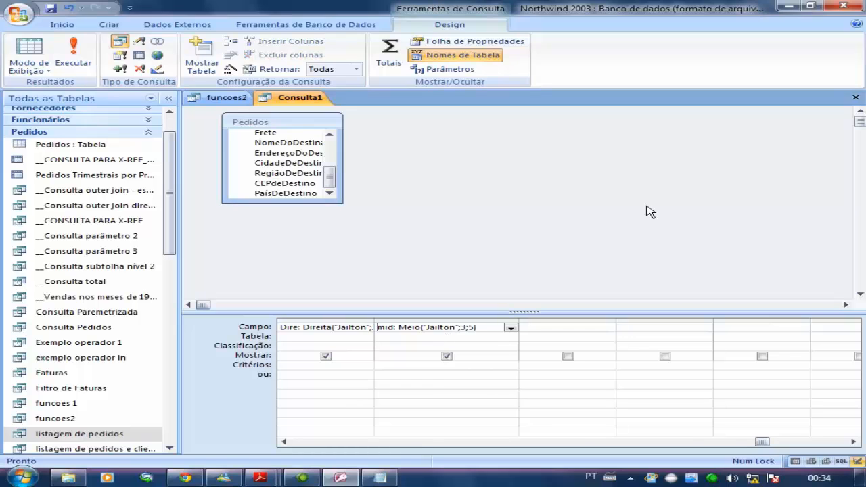
left_click(380, 478)
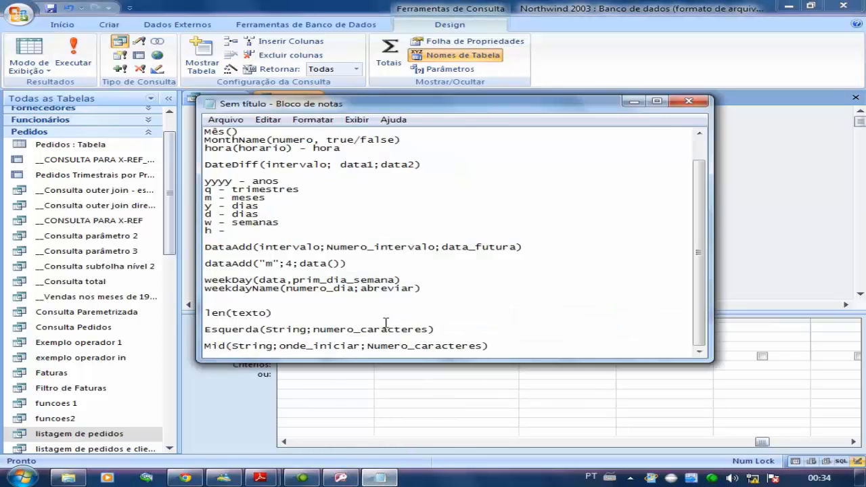
key("Return")
key("Return")
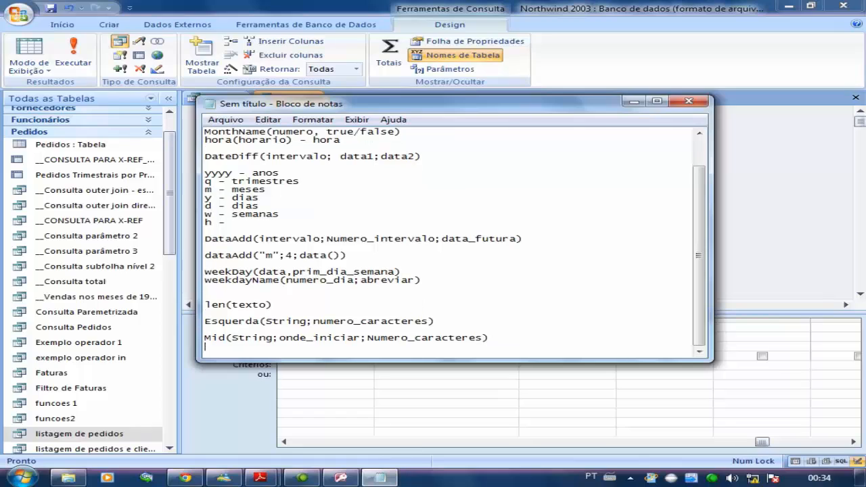
type("string")
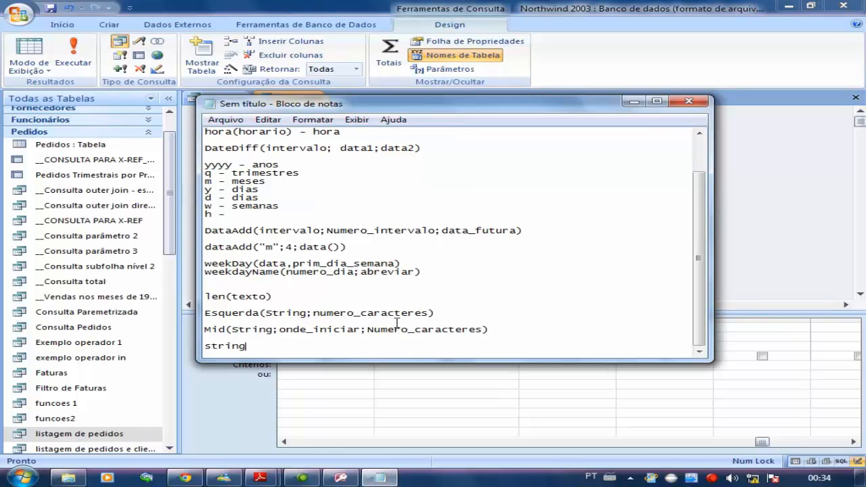
type("(")
type("n")
type(",c")
type("caracter")
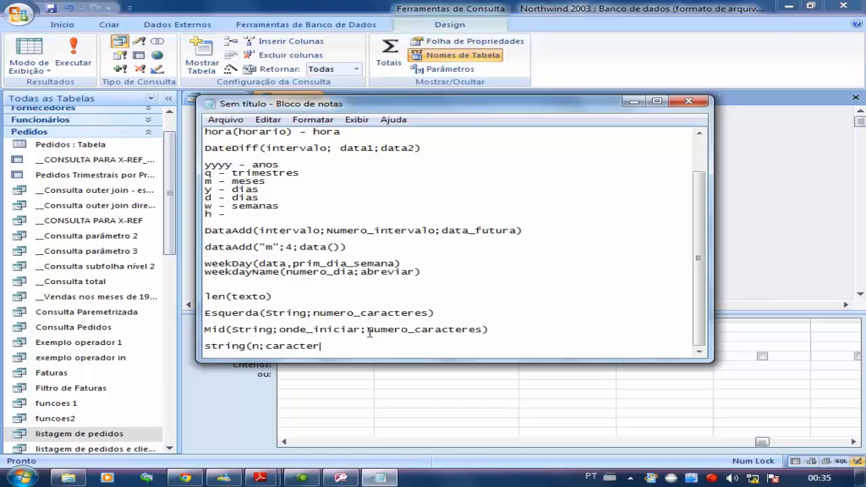
type("es")
left_click(734, 242)
Add the calculated field str:String(25;"*") beside mid, display the query results and fit the str column to its contents.
left_click(558, 329)
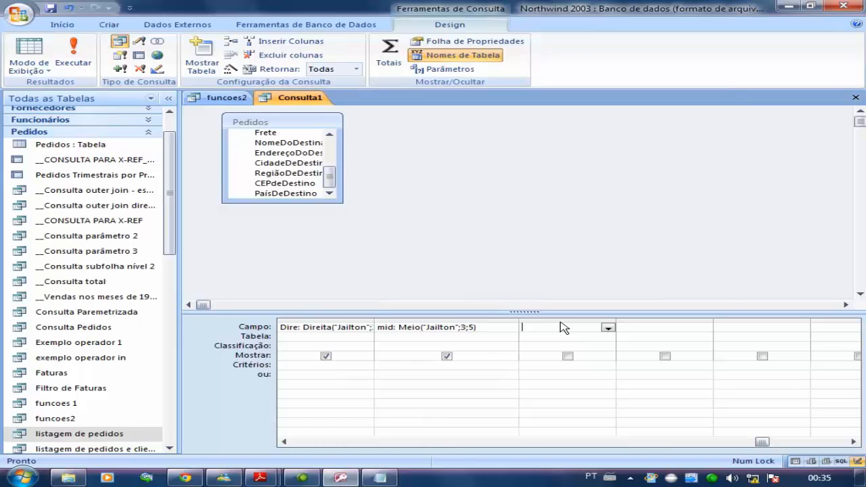
type("mid")
key("BackSpace")
type("str:String(25;\"*")
left_click(20, 54)
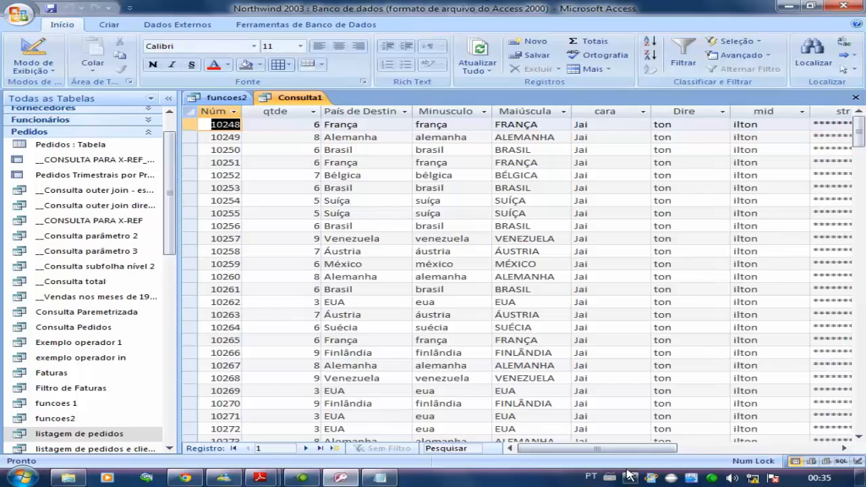
left_click_drag(638, 457, 666, 457)
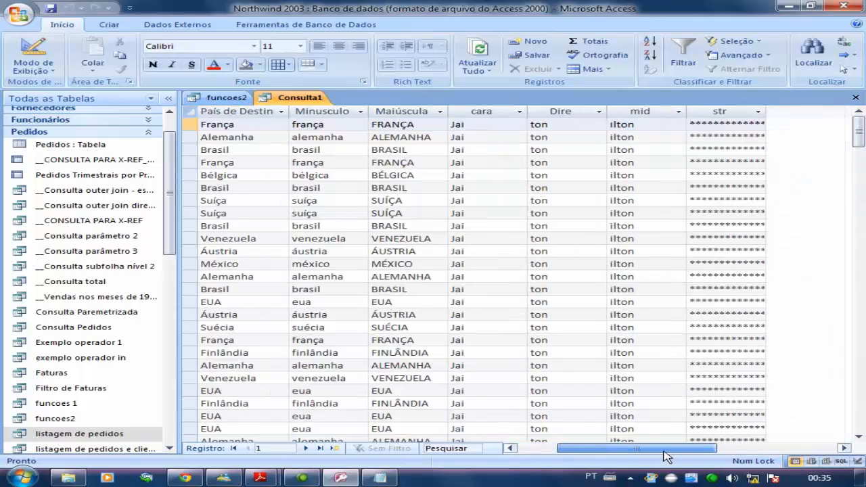
double_click(765, 111)
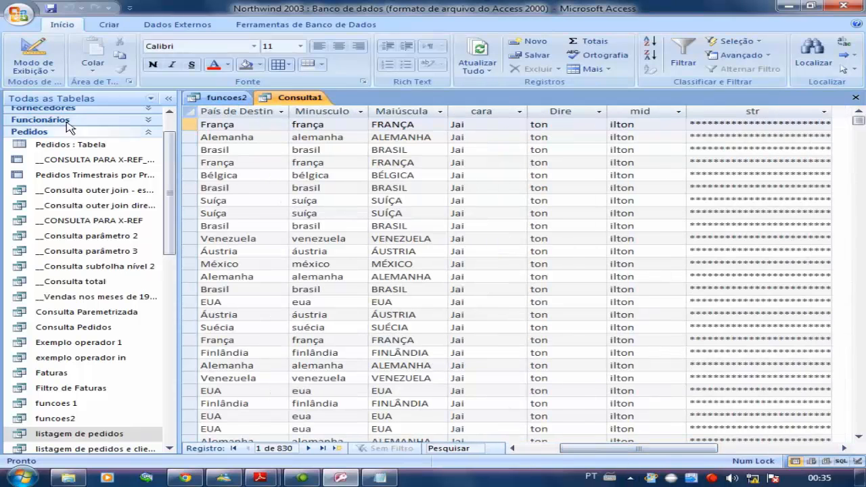
In the query design, widen the str column, change its expression to 5 repetitions of "o" and display the updated results.
left_click(32, 49)
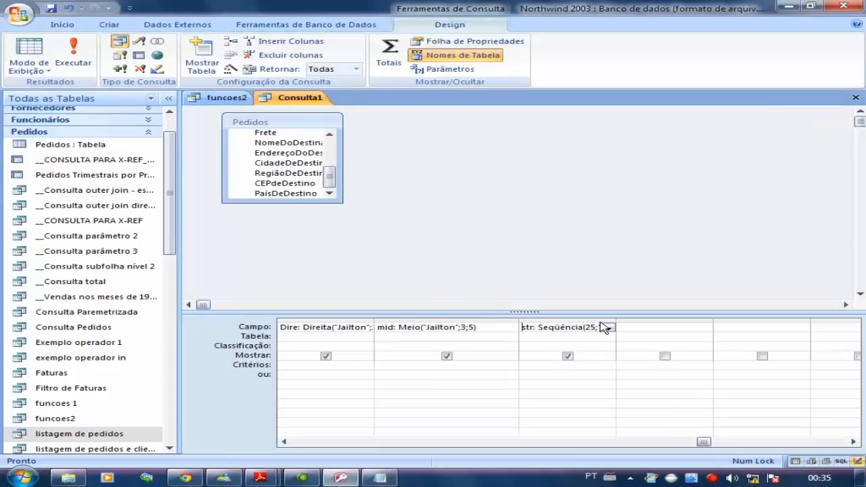
left_click_drag(615, 320, 656, 319)
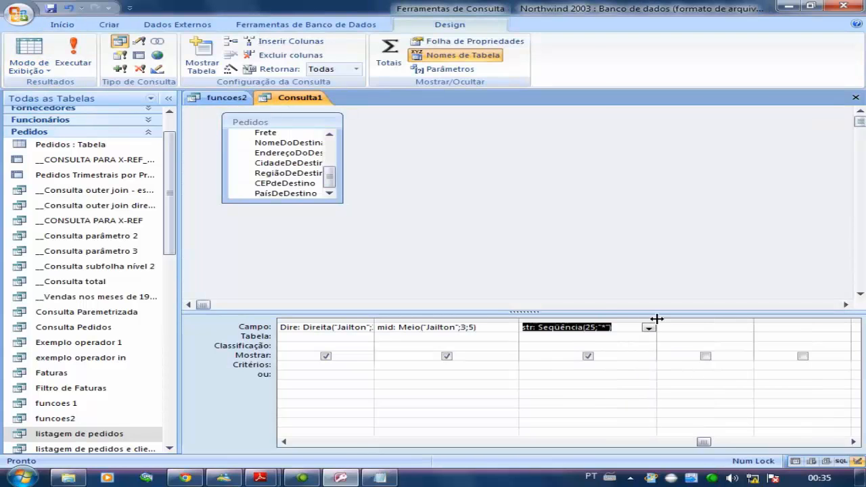
left_click(607, 326)
key("BackSpace")
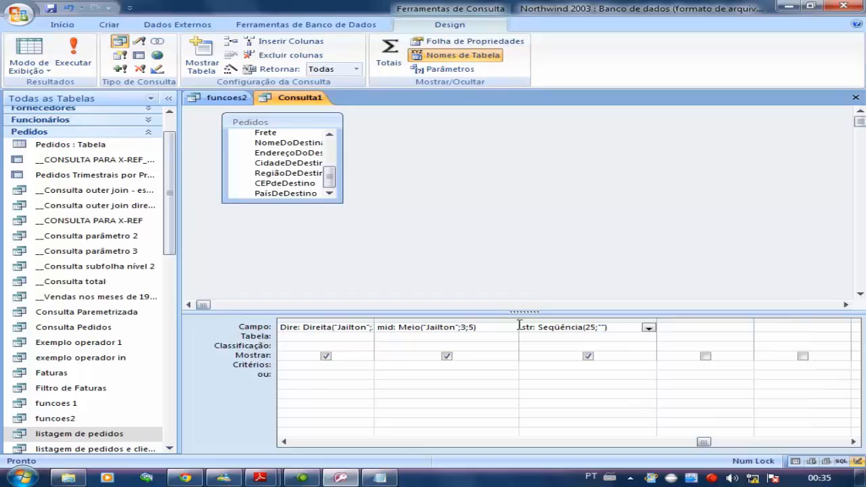
type("o")
left_click(29, 48)
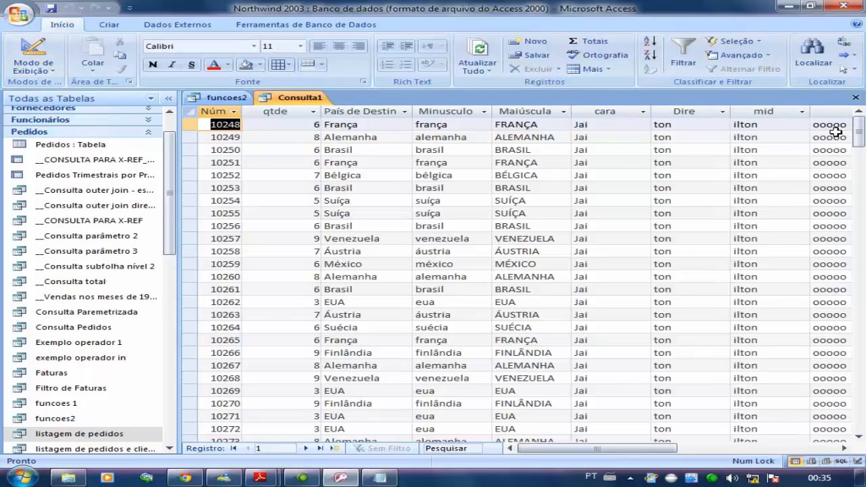
Replace the repeated character in the str expression with the quoted first name, display the results and return to the query design.
left_click(29, 48)
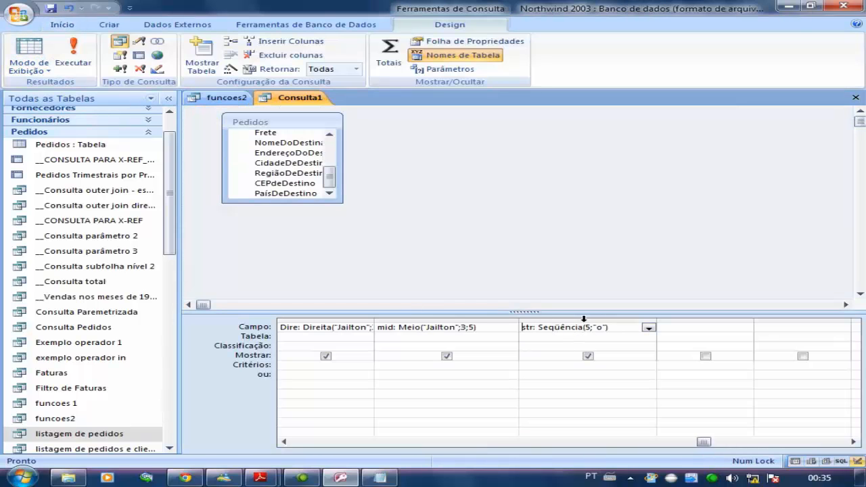
left_click(599, 325)
type("ji")
type("ilton")
left_click(25, 63)
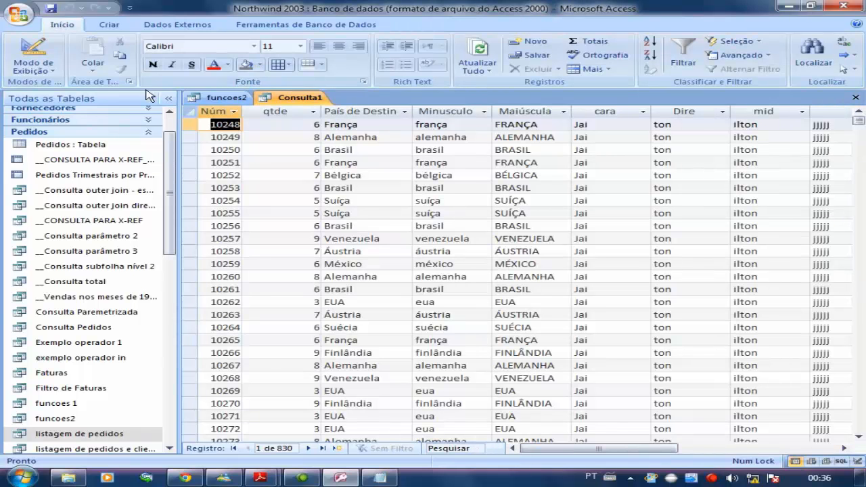
left_click(30, 51)
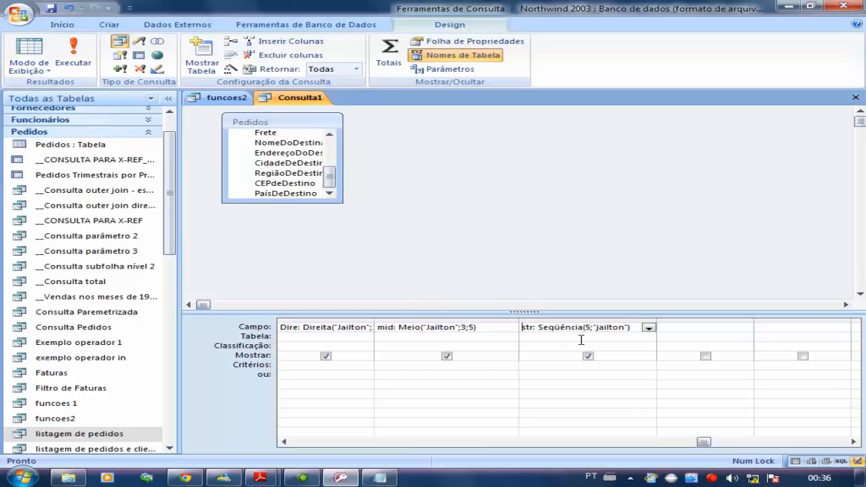
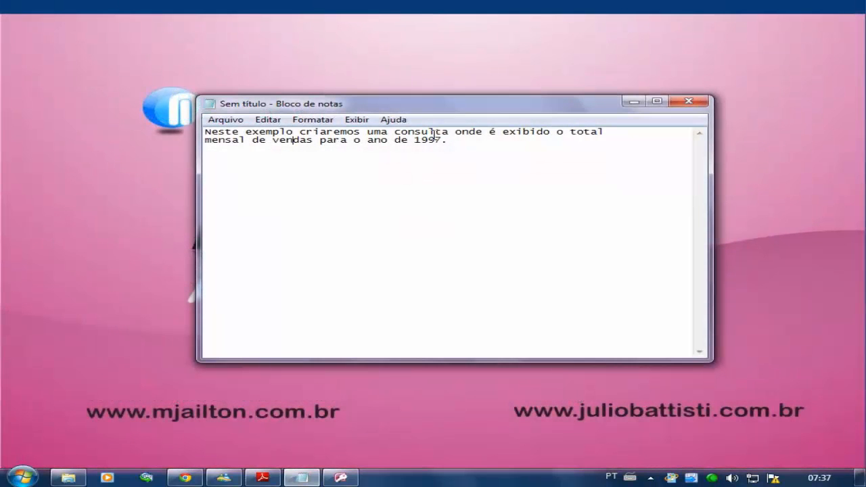
Read the Notepad exercise statement about a query showing the monthly sales total for 1997.
left_click_drag(475, 133, 579, 133)
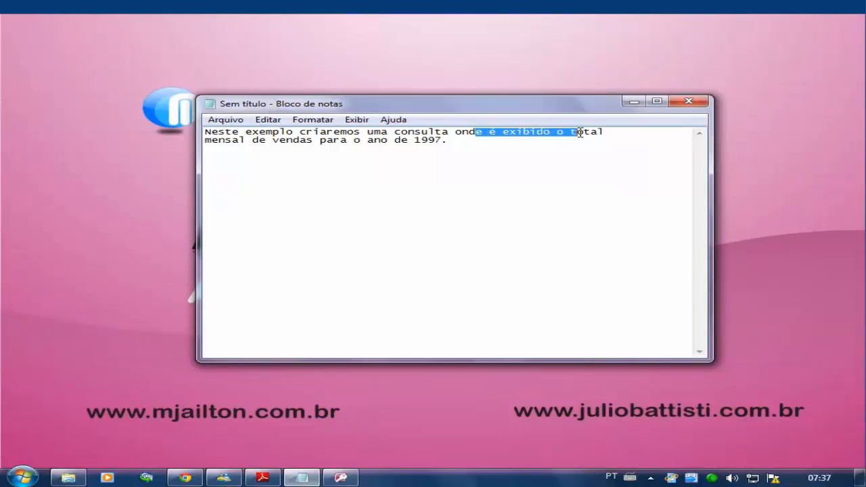
left_click_drag(253, 141, 190, 128)
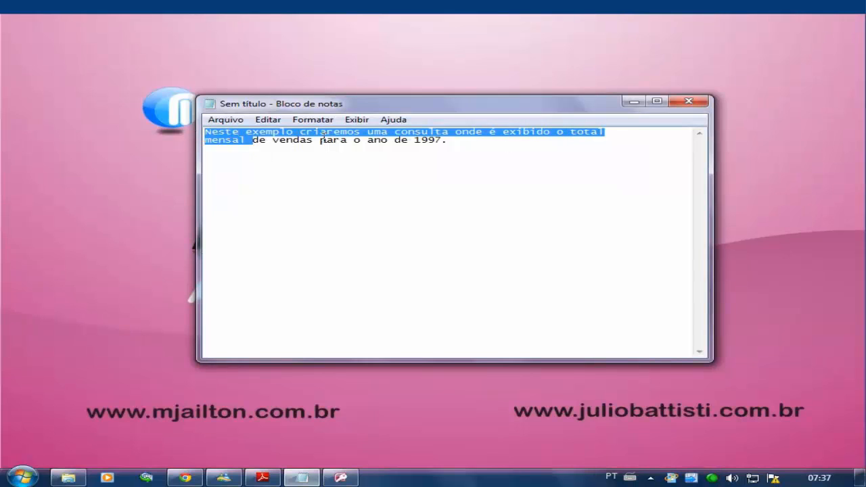
left_click(358, 136)
left_click_drag(447, 140, 333, 145)
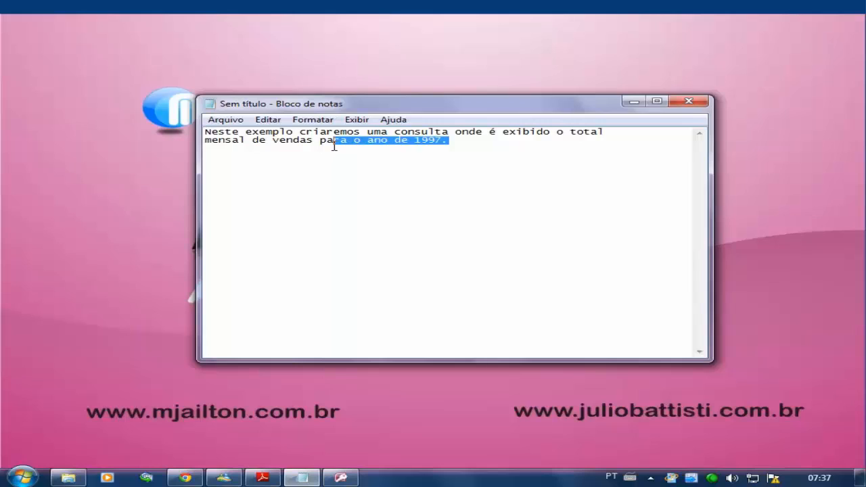
left_click(447, 144)
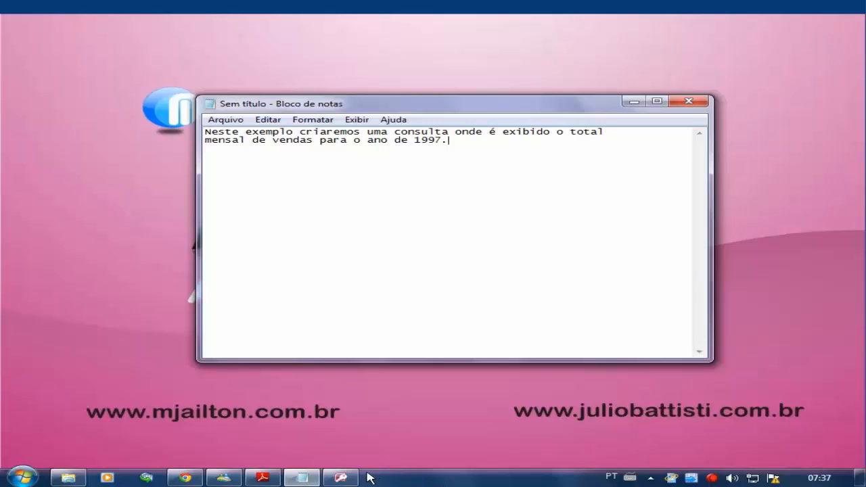
Switch to Access and create a query design with the Pedidos and Detalhes do Pedido tables, spacing them apart and enlarging the Pedidos field list.
left_click(340, 478)
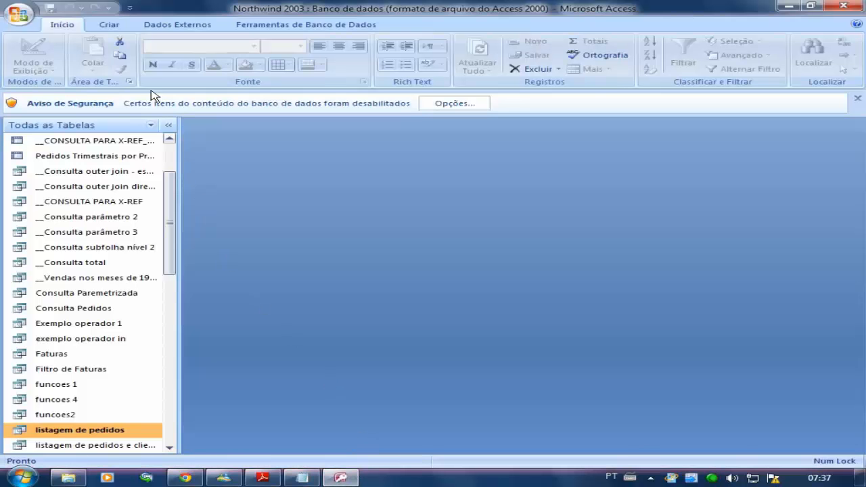
left_click(114, 30)
left_click(798, 58)
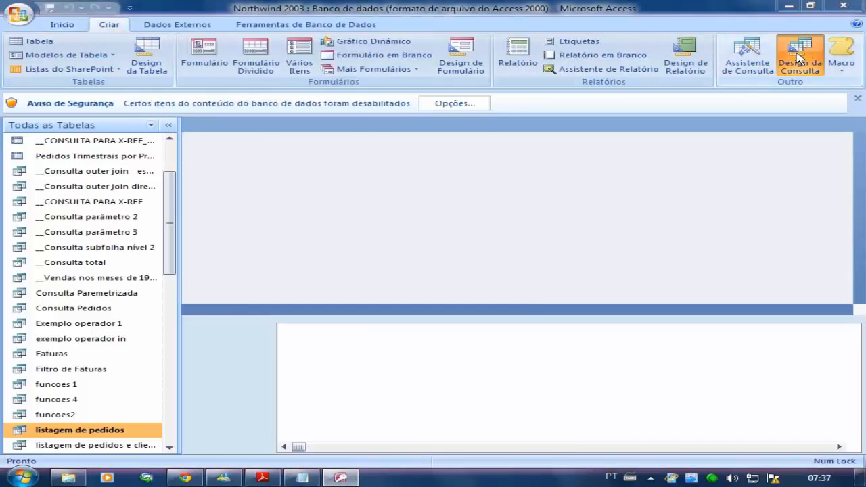
left_click_drag(398, 277, 697, 174)
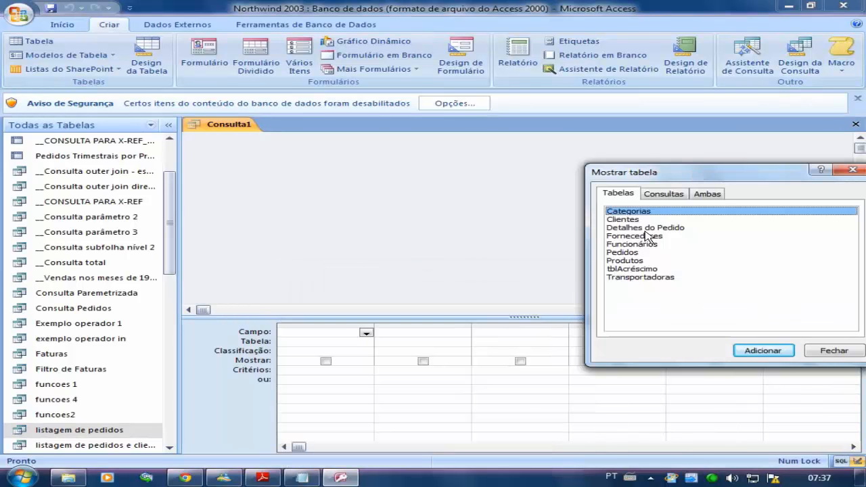
double_click(635, 253)
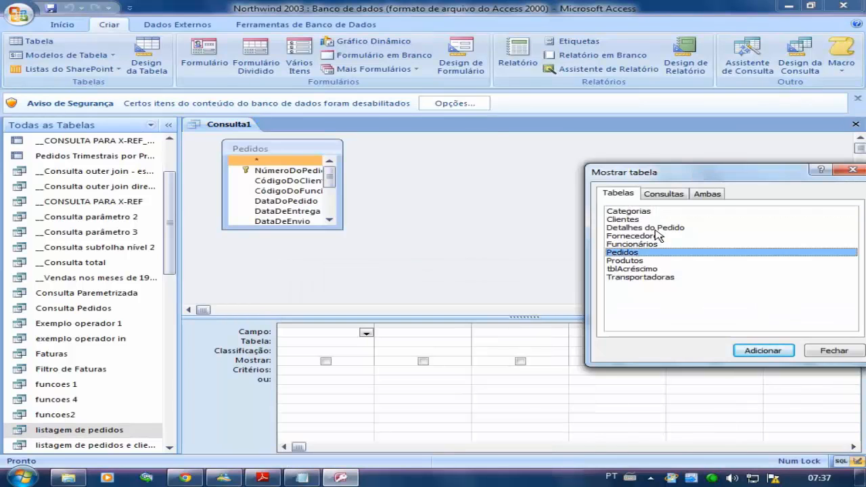
double_click(657, 229)
left_click_drag(768, 176, 631, 175)
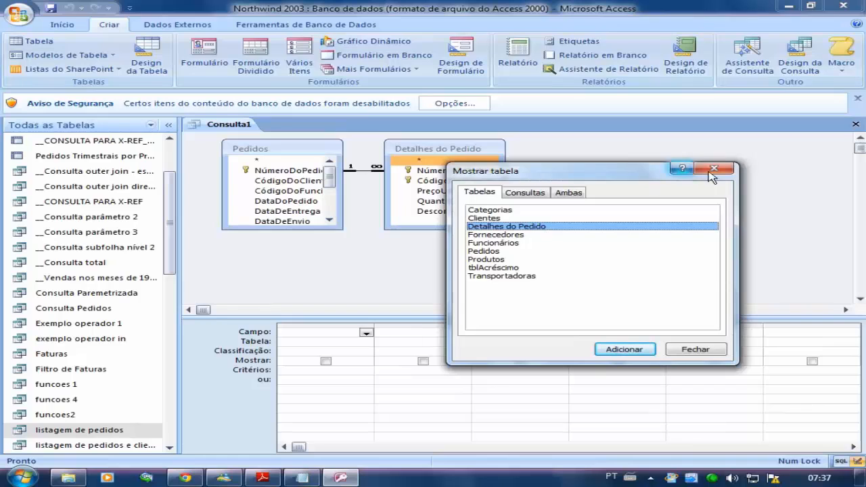
left_click(717, 170)
left_click_drag(463, 148, 581, 150)
left_click_drag(342, 229, 386, 263)
double_click(341, 170)
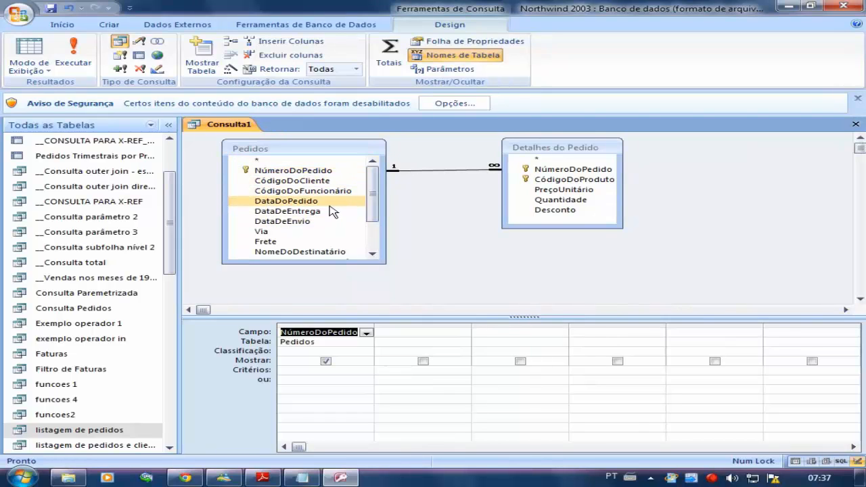
left_click_drag(379, 207, 376, 208)
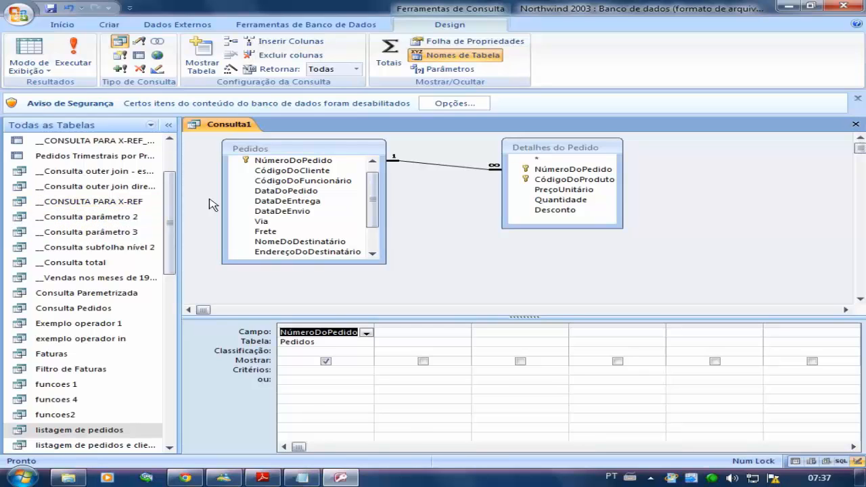
left_click(255, 212)
key("Delete")
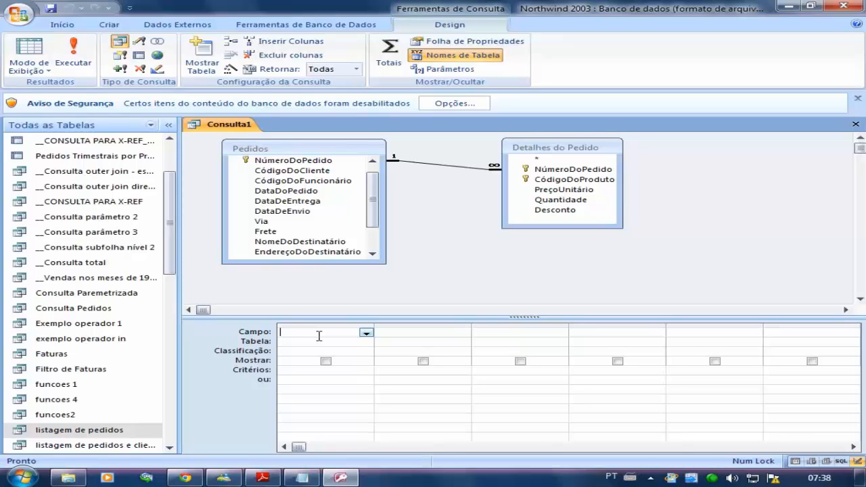
Add the calculated field Mes:Mês([dataDoPedido]) in the first column, display the query results and look through the month values.
type("mE")
key("BackSpace")
key("BackSpace")
type("Mes:Mês([dataDoPedido])")
left_click(27, 51)
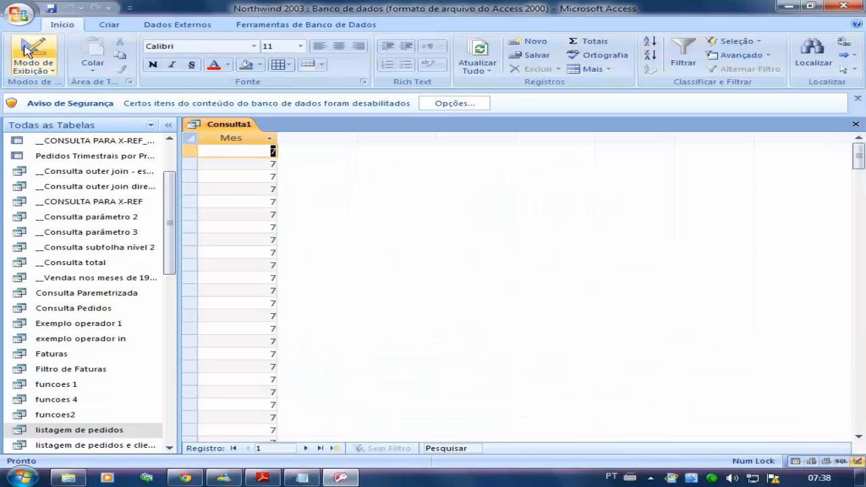
scroll(231, 343, "down", 5)
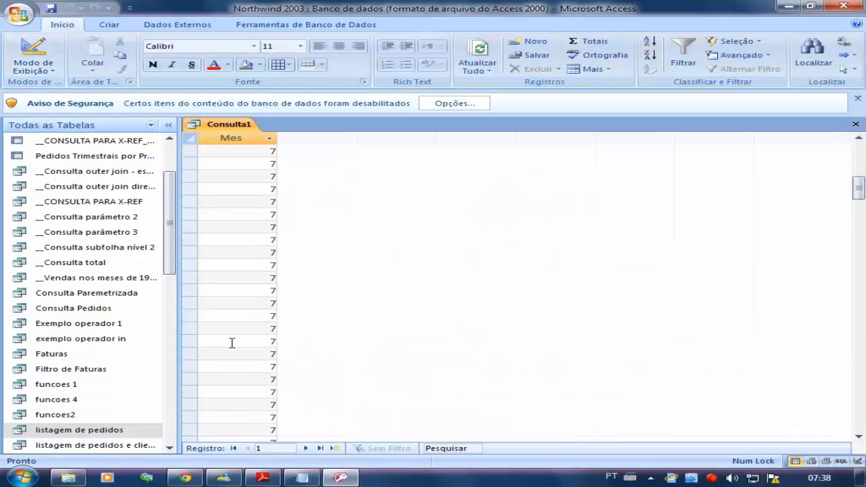
scroll(231, 346, "down", 10)
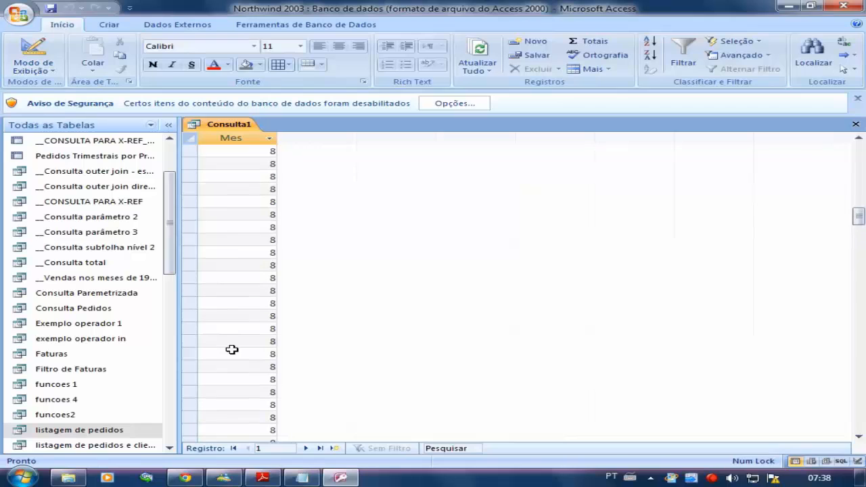
scroll(232, 349, "up", 10)
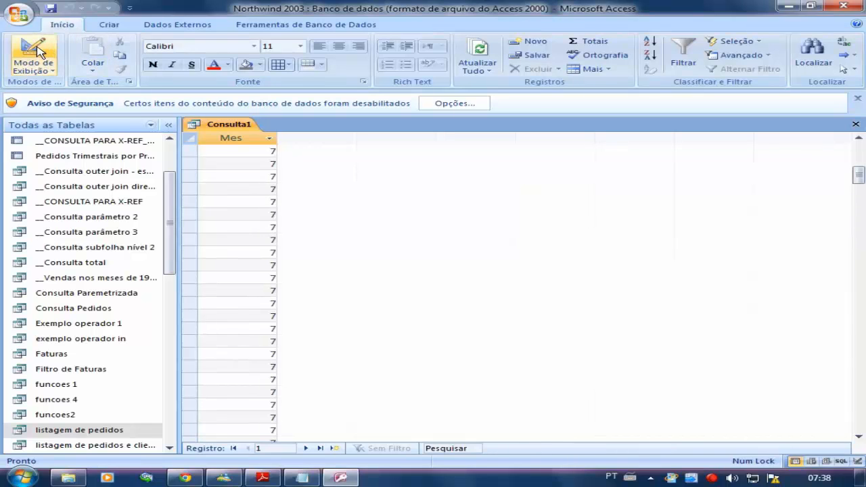
Return to the query design, add the calculated field Total:[Quantidade]*[PreçoUnitario] in the second column and try to display the results.
left_click(33, 49)
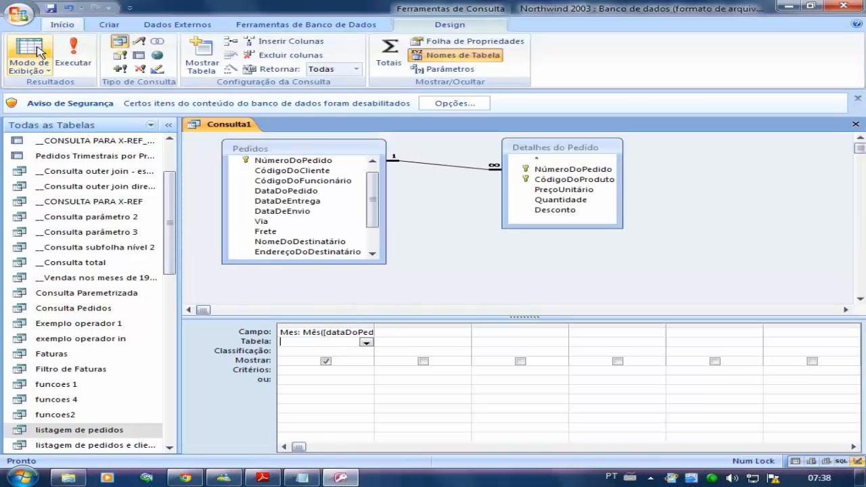
left_click(388, 332)
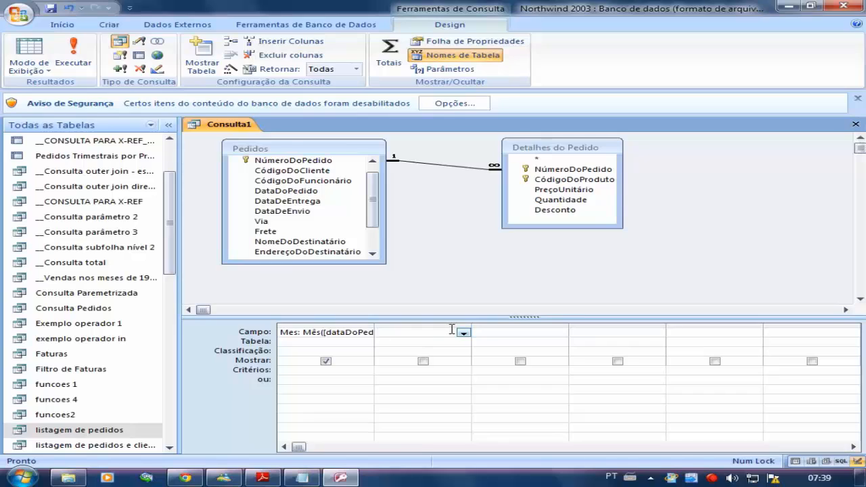
type("Total:")
type("[Quantidade")
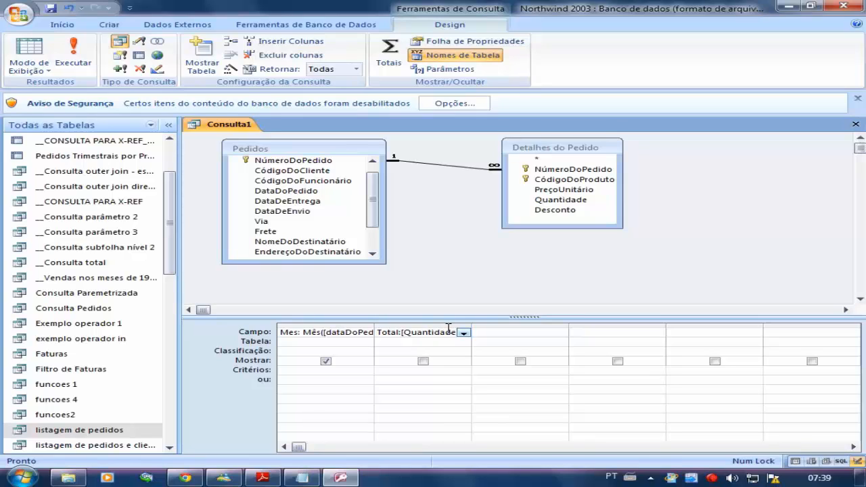
type("]*[")
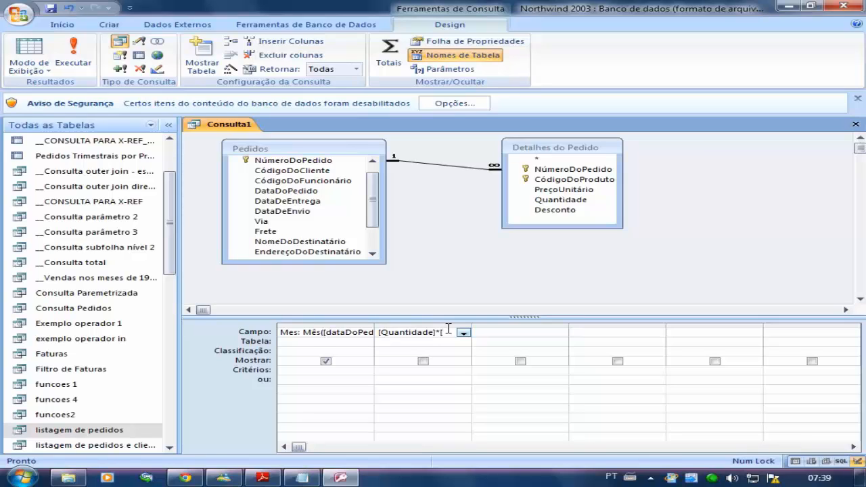
type("PreçoUnitário")
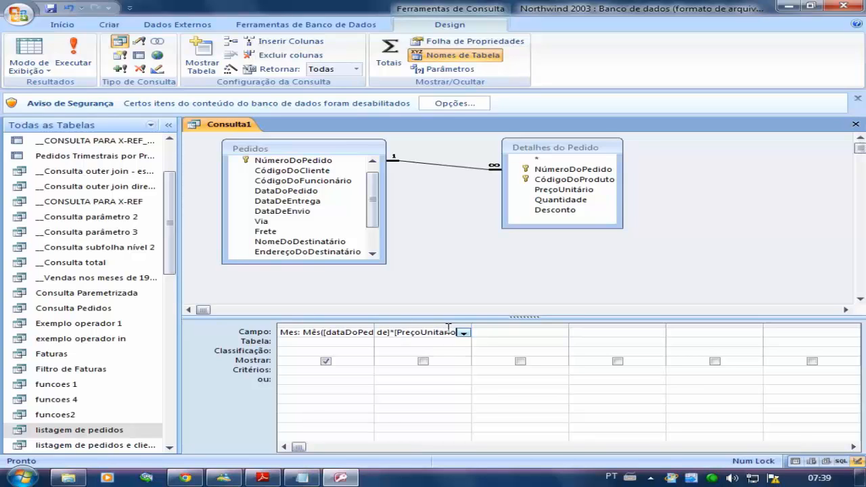
type("]")
left_click(427, 343)
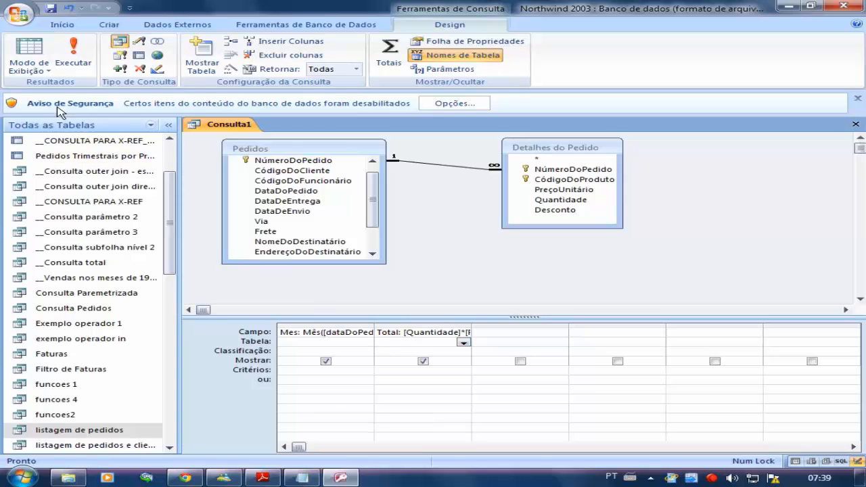
left_click(29, 51)
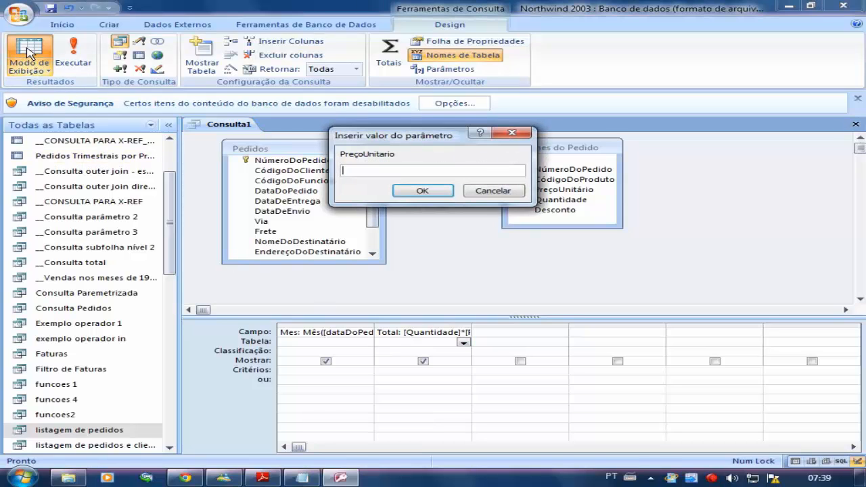
left_click(507, 193)
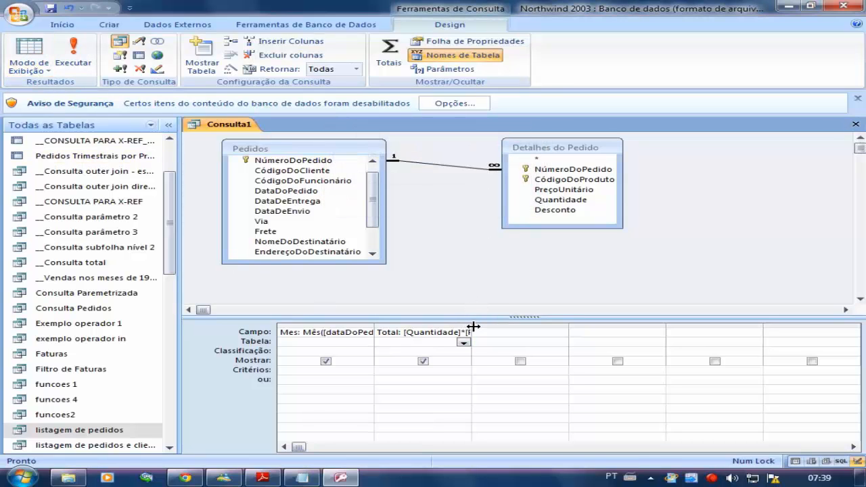
Widen the Total column and correct the price field in its expression to [PreçoUnitário].
left_click_drag(469, 324, 622, 326)
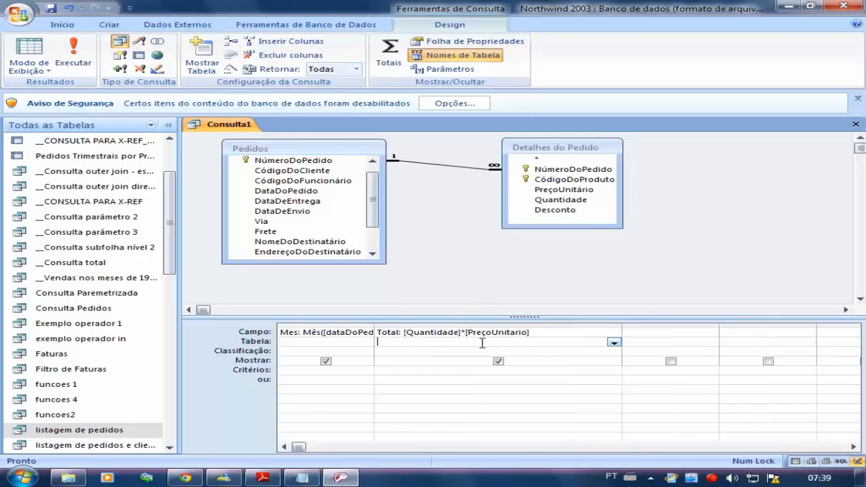
left_click(514, 332)
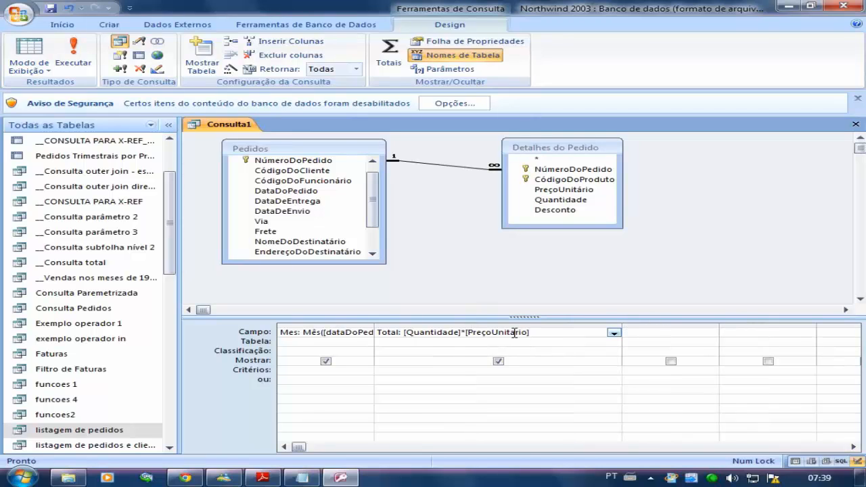
key("BackSpace")
type("á")
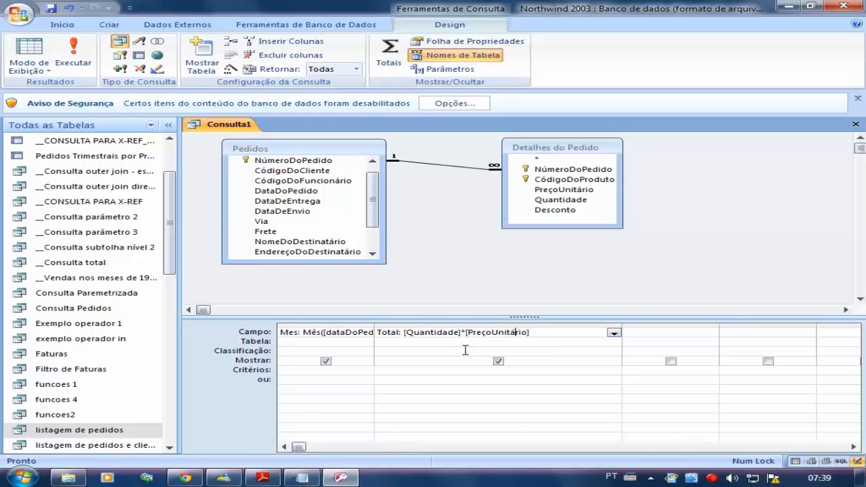
Display the query results, look through the Mes and Total values and return to the query design.
left_click(35, 60)
scroll(284, 219, "down", 7)
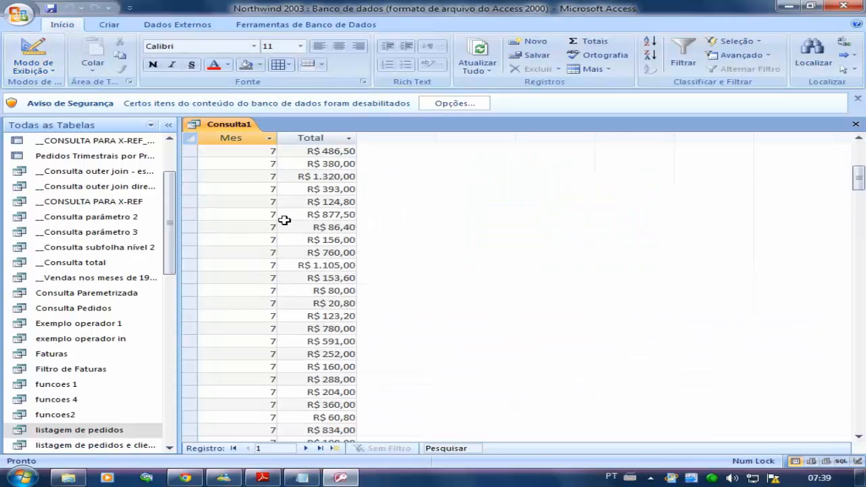
scroll(291, 277, "down", 8)
scroll(295, 283, "up", 9)
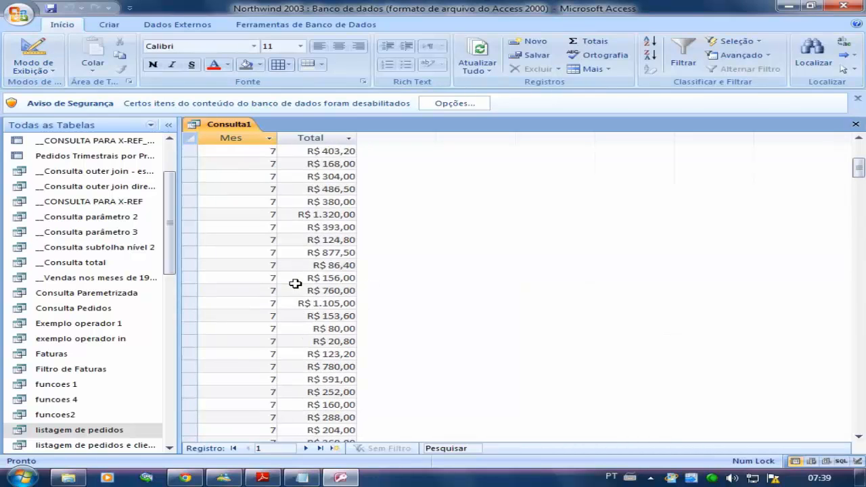
scroll(295, 283, "up", 6)
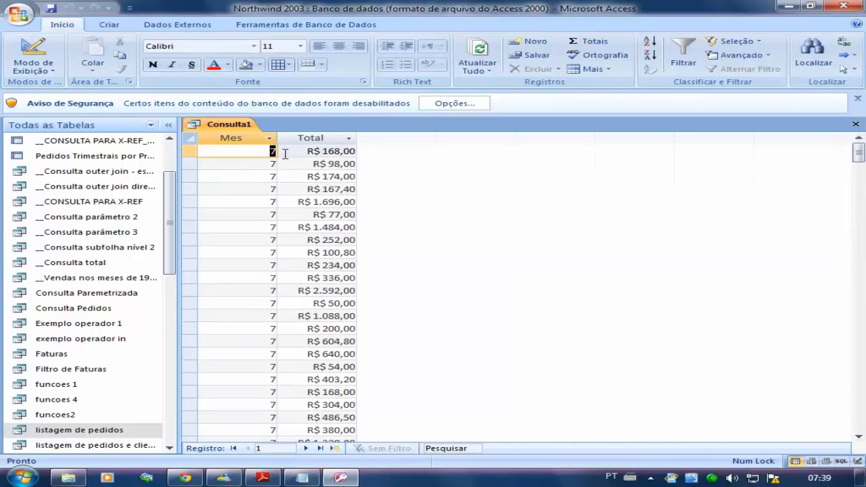
scroll(250, 348, "down", 6)
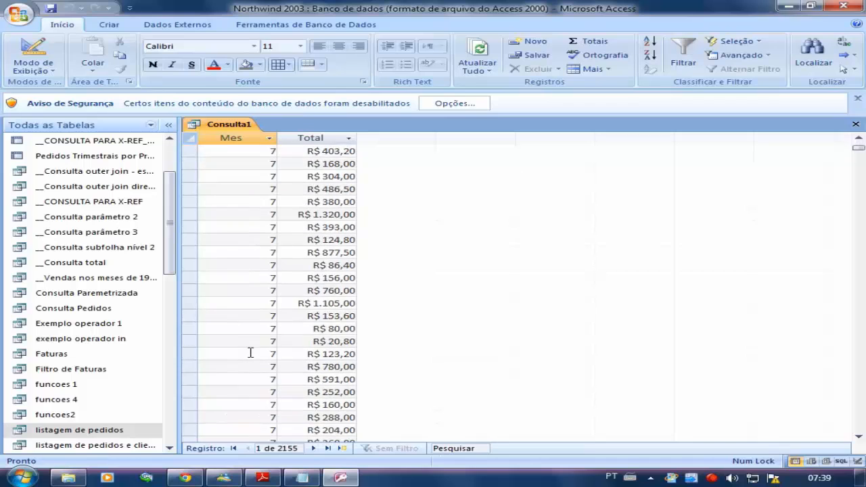
scroll(250, 350, "up", 6)
left_click(32, 48)
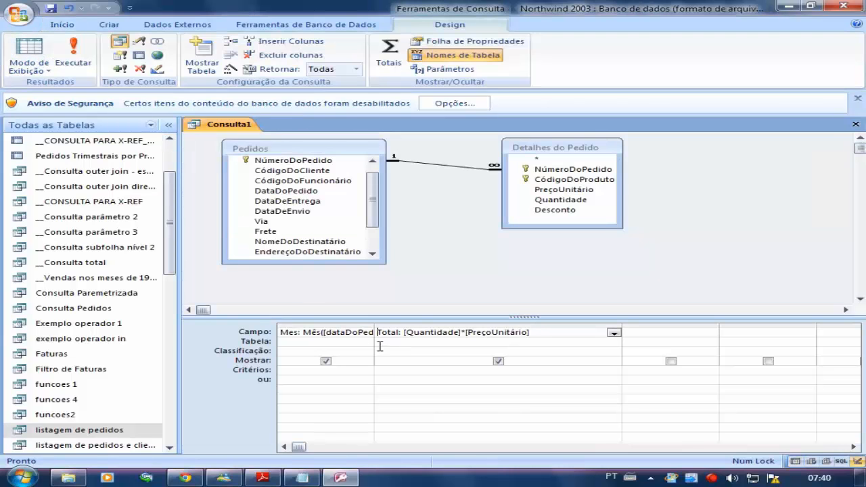
Turn on the totals row for the Mes and Total columns in the query design.
key("shift+Tab")
left_click(302, 344)
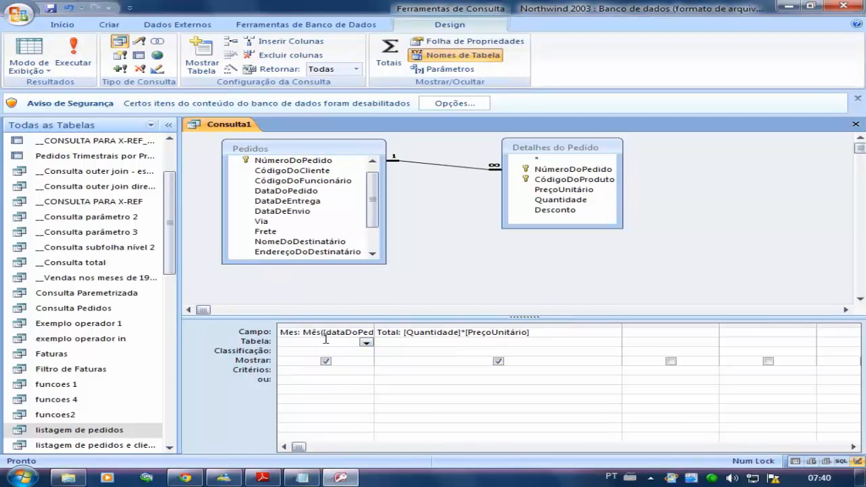
left_click(389, 53)
Set the Mes column's total option to Soma, display the results and return to the query design.
left_click(336, 353)
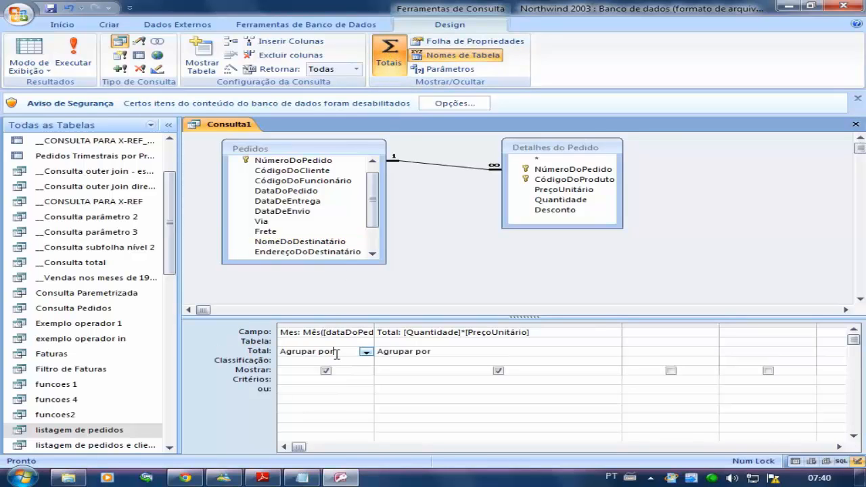
left_click(365, 352)
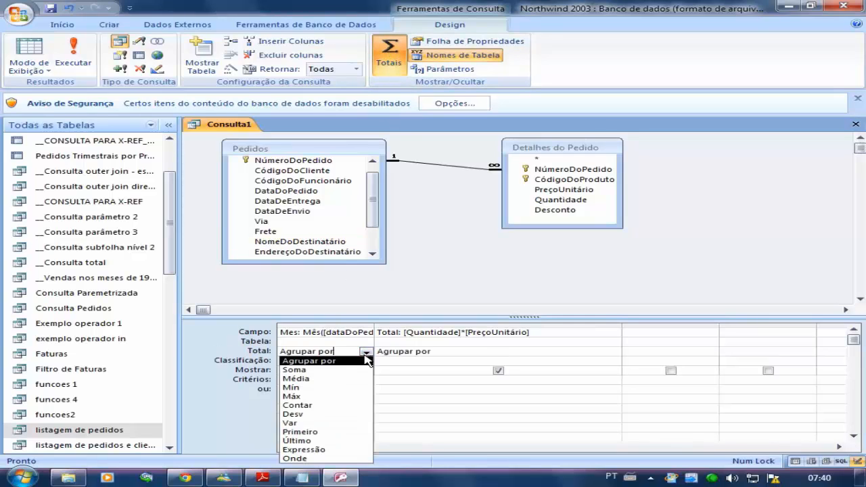
left_click(311, 371)
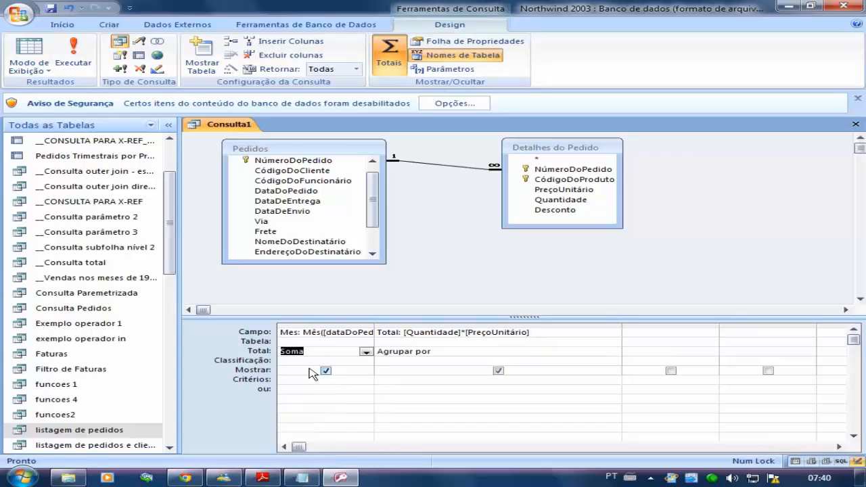
left_click(29, 49)
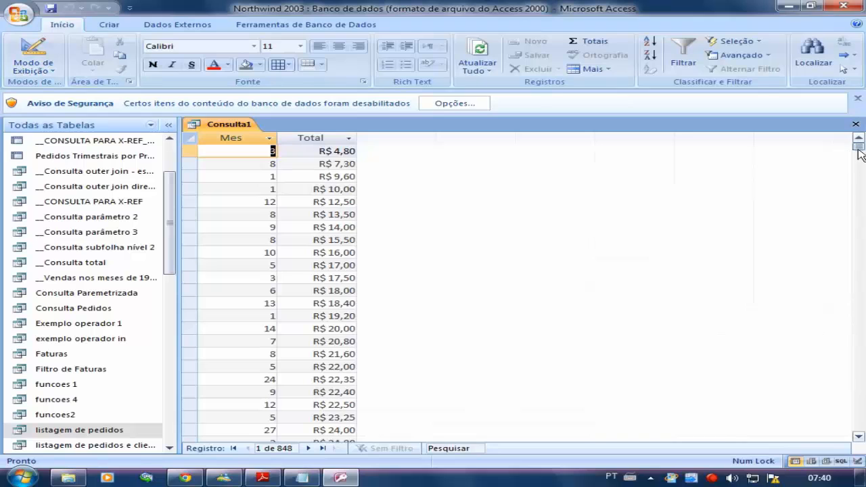
mouse_move(857, 147)
left_mouse_down()
mouse_move(857, 214)
mouse_move(858, 139)
left_mouse_up()
left_click(31, 50)
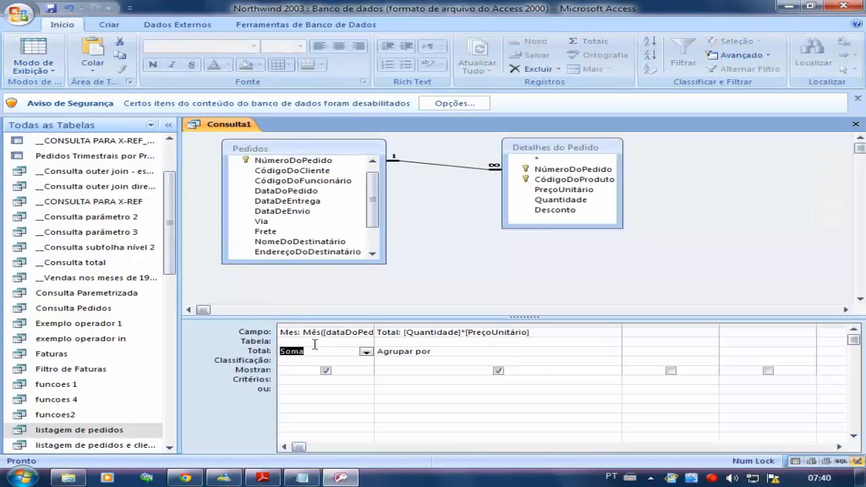
Sort the Mes column as Crescente, look through the query results and return to the design.
left_click(358, 362)
left_click(365, 363)
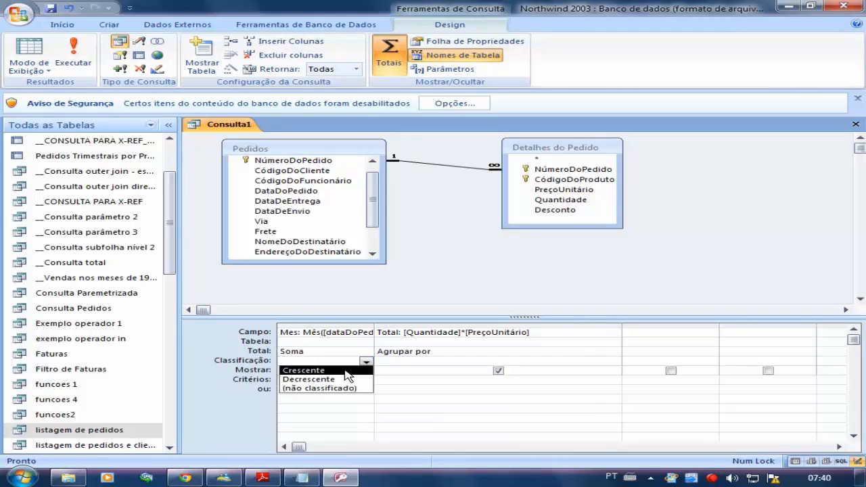
left_click(341, 370)
left_click(31, 51)
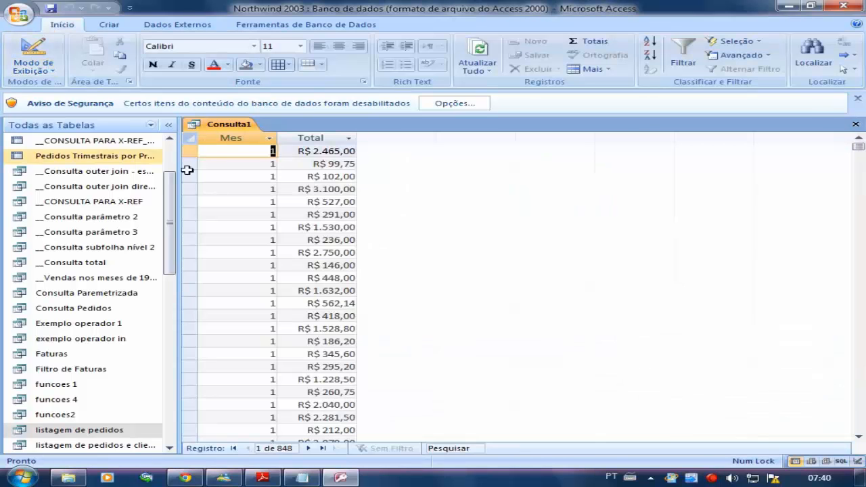
scroll(239, 183, "down", 5)
scroll(279, 297, "down", 8)
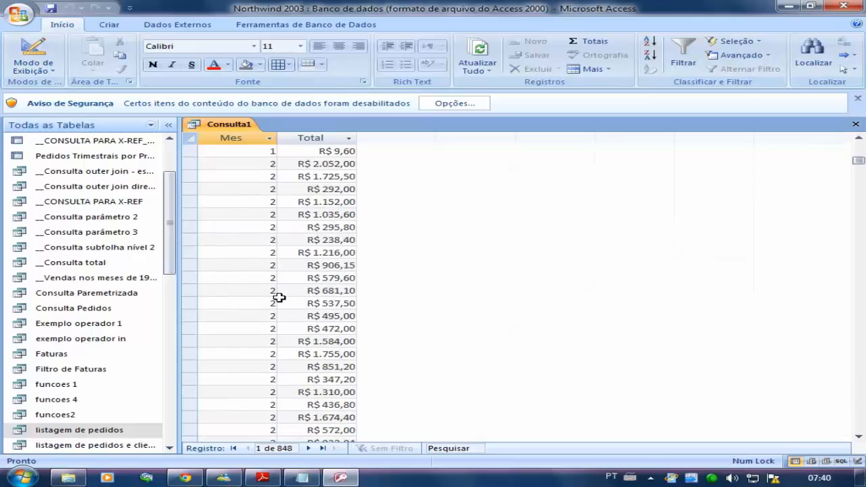
scroll(279, 298, "up", 14)
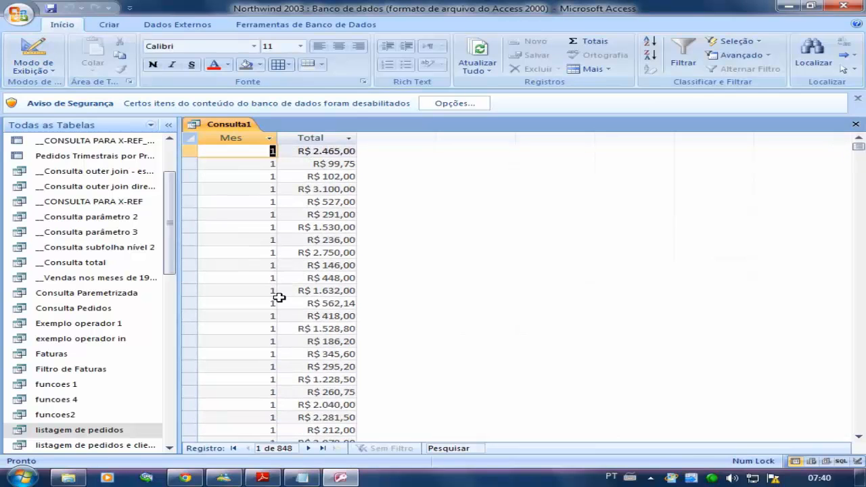
left_click(31, 53)
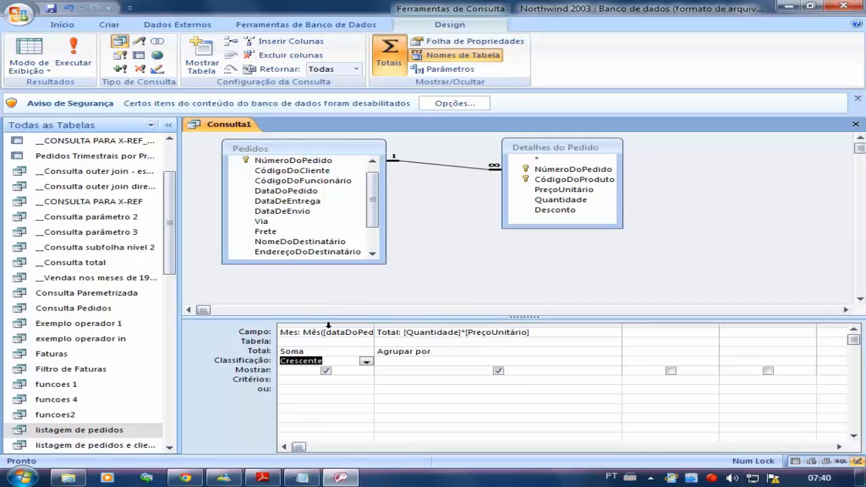
left_click(41, 61)
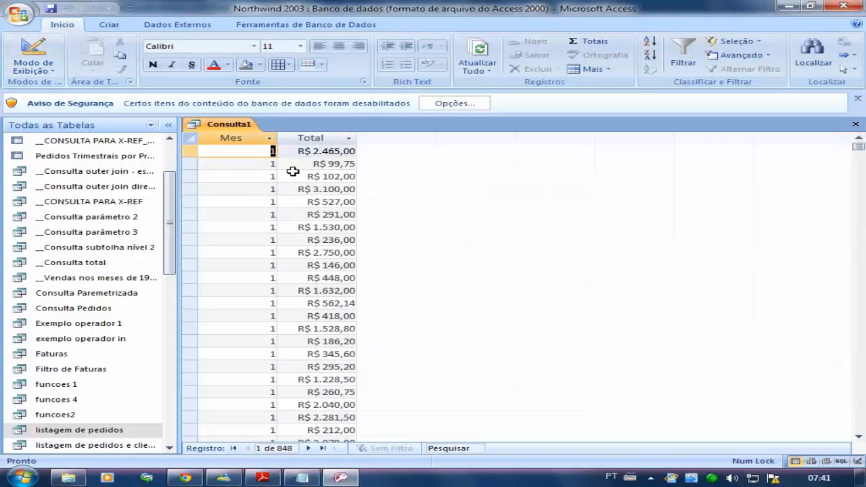
left_click(53, 57)
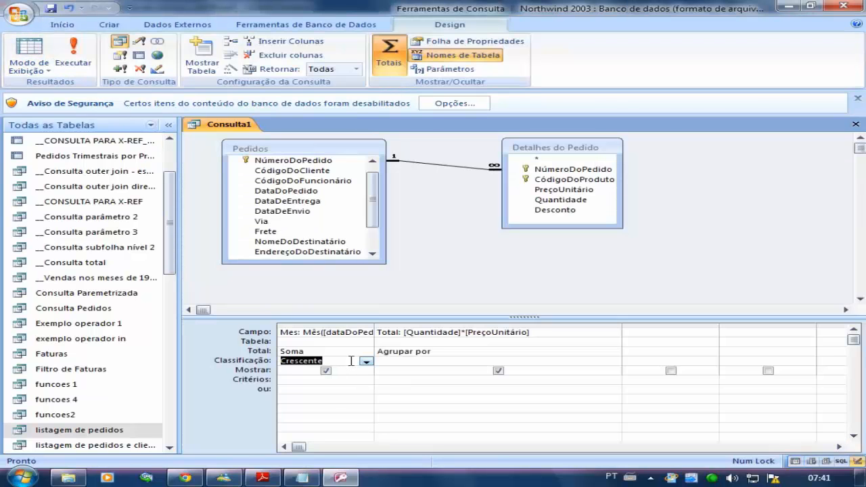
Clear the Mes column's Soma option and switch the totals row off and on to reset the column to Agrupar por.
left_click(344, 351)
double_click(343, 351)
key("Delete")
left_click(435, 351)
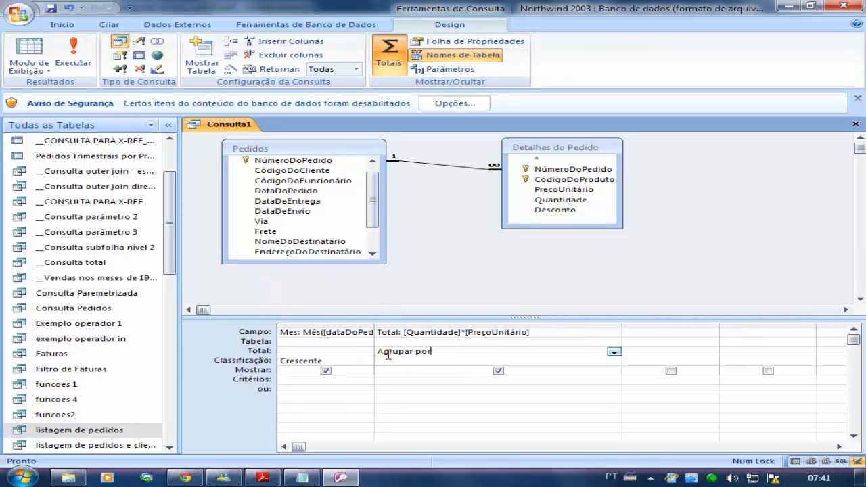
left_click(366, 351)
left_click(249, 353)
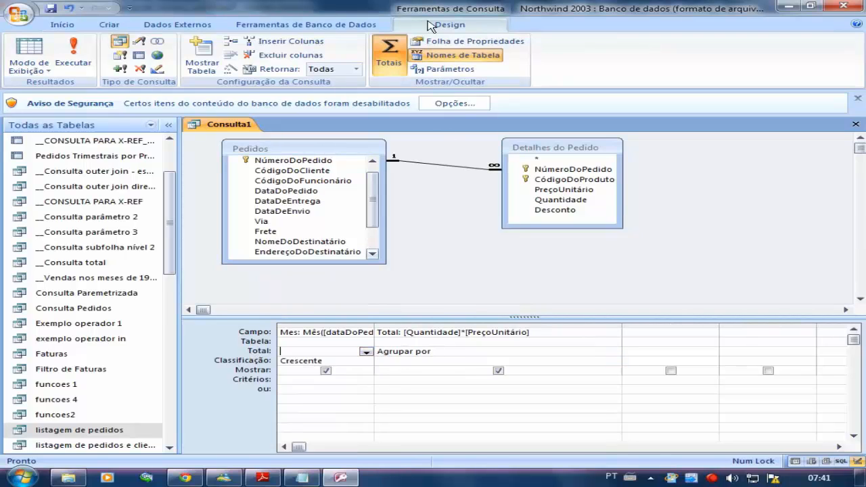
left_click(388, 53)
left_click(388, 52)
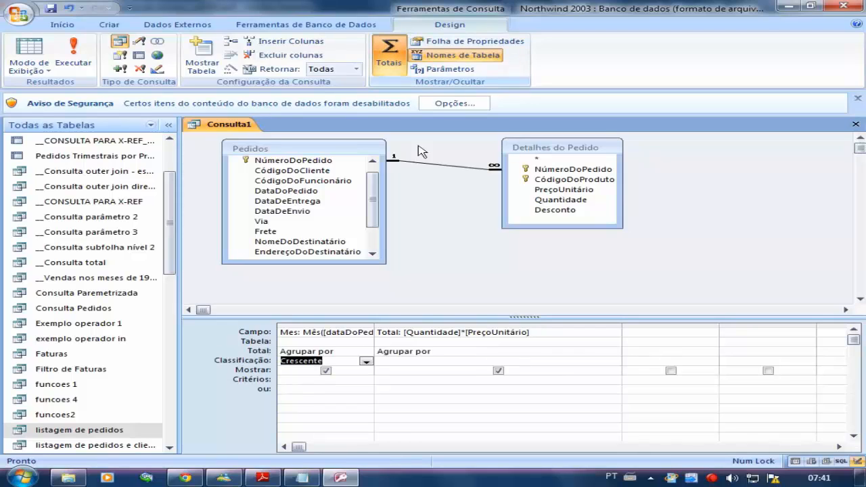
Set the Total column's total option to Soma, display the totals per month and return to the query design.
left_click(470, 351)
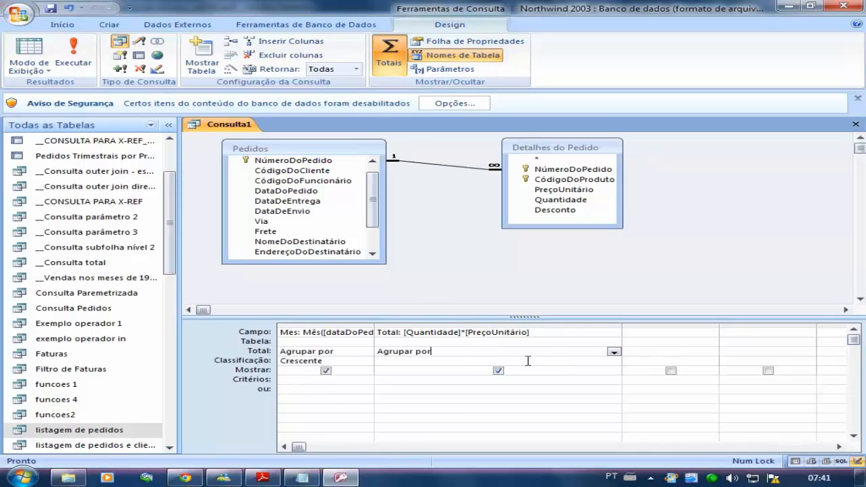
left_click(613, 352)
left_click(395, 368)
left_click(29, 50)
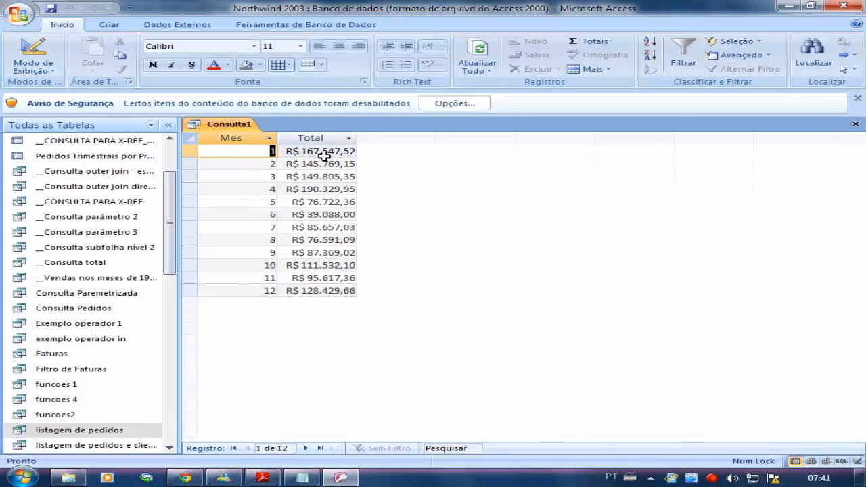
left_click(33, 52)
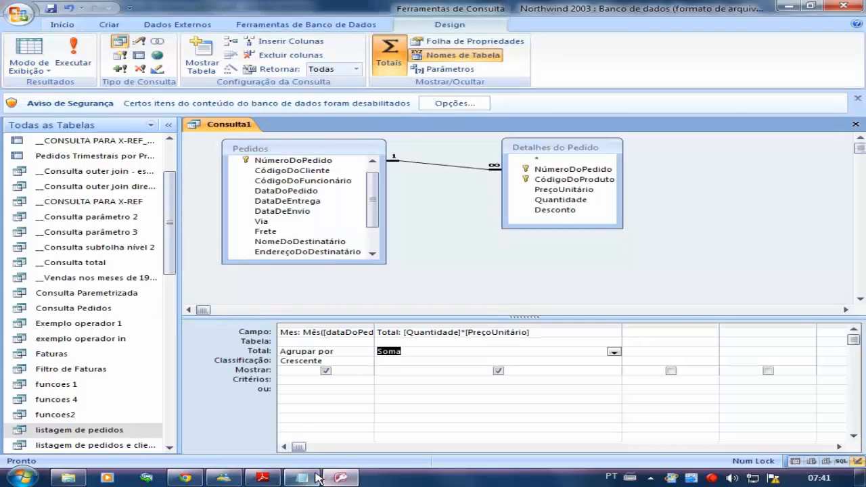
Check the task note in Notepad, highlighting the year 1997, and return to the query design in Access.
left_click(312, 477)
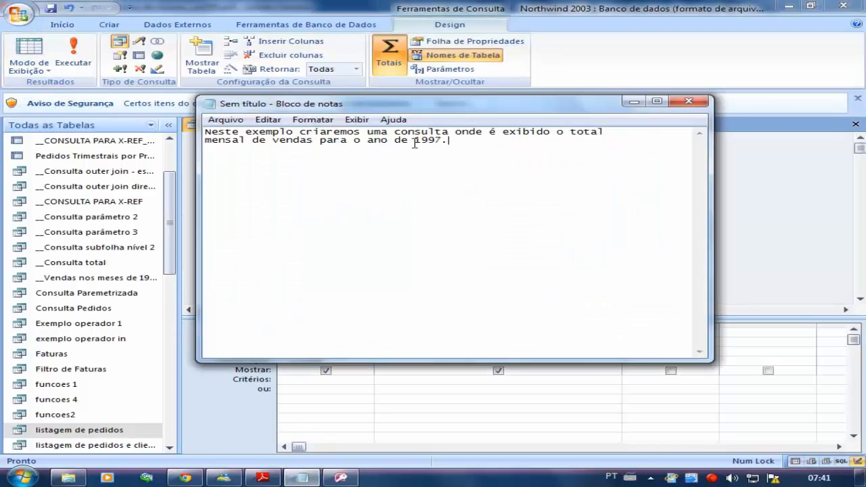
left_click_drag(414, 143, 448, 142)
left_click(756, 334)
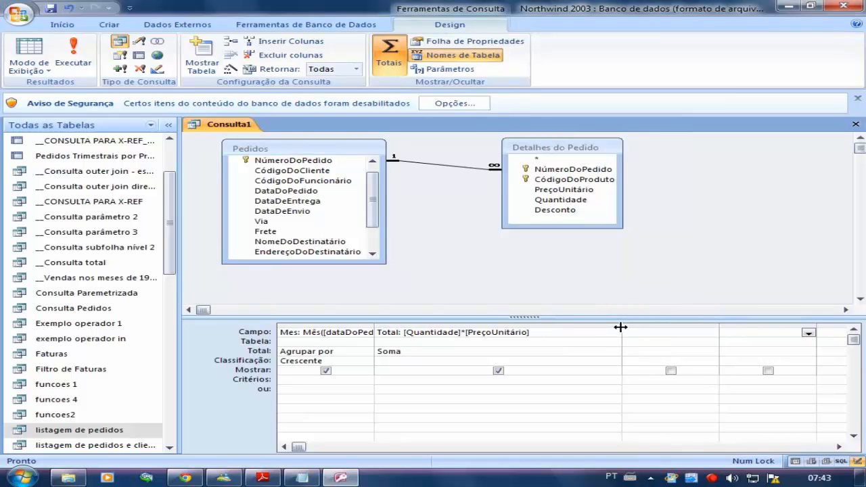
Add the DataDoPedido field from Pedidos to the query, look through the results and return to the design.
left_click_drag(620, 328, 560, 328)
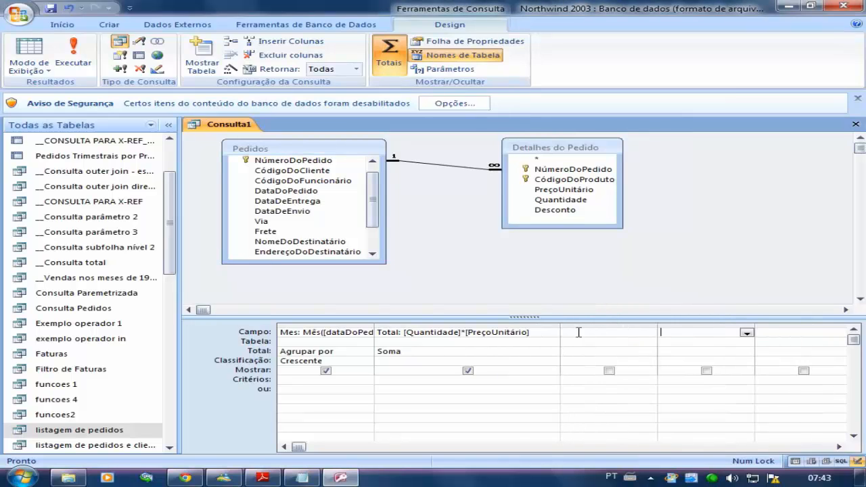
double_click(320, 193)
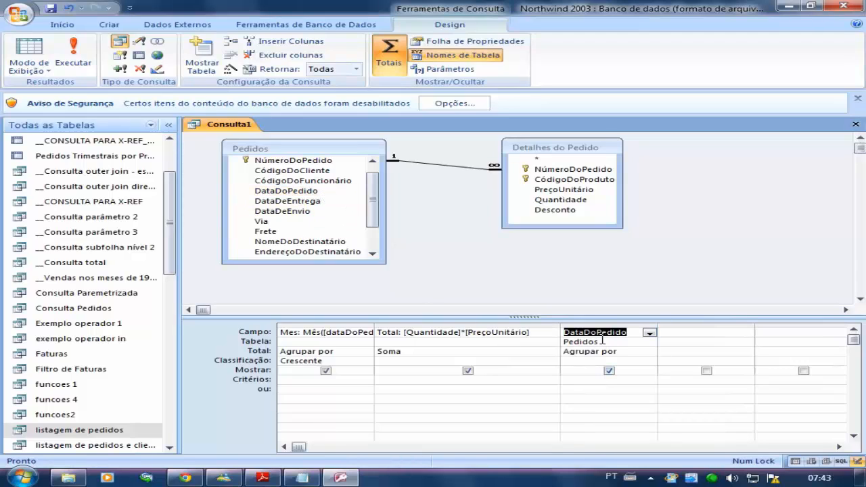
left_click_drag(556, 327, 530, 327)
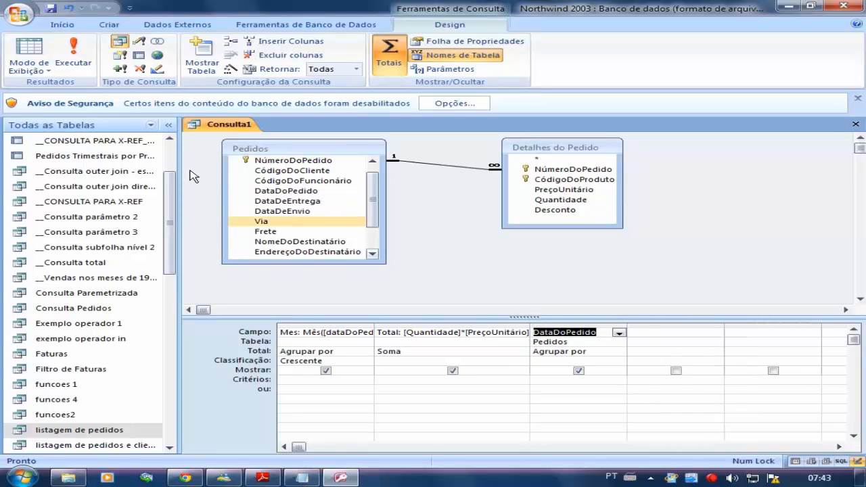
left_click(29, 48)
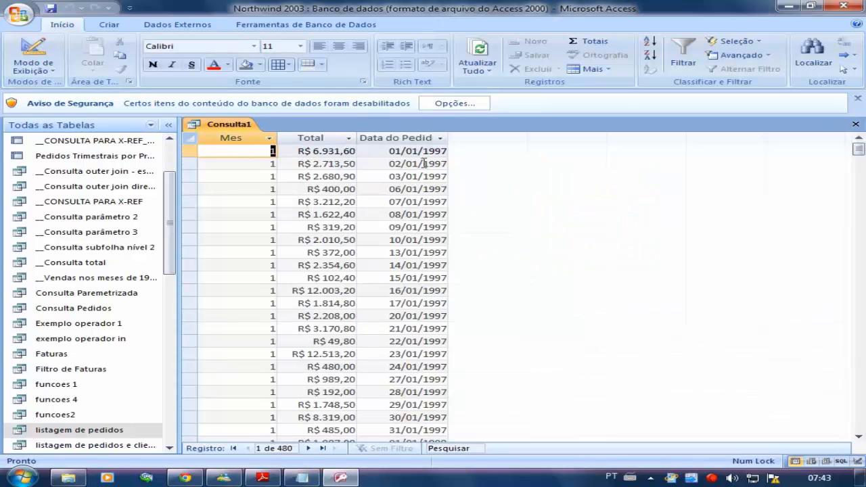
scroll(424, 163, "down", 10)
scroll(420, 290, "up", 10)
left_click(29, 48)
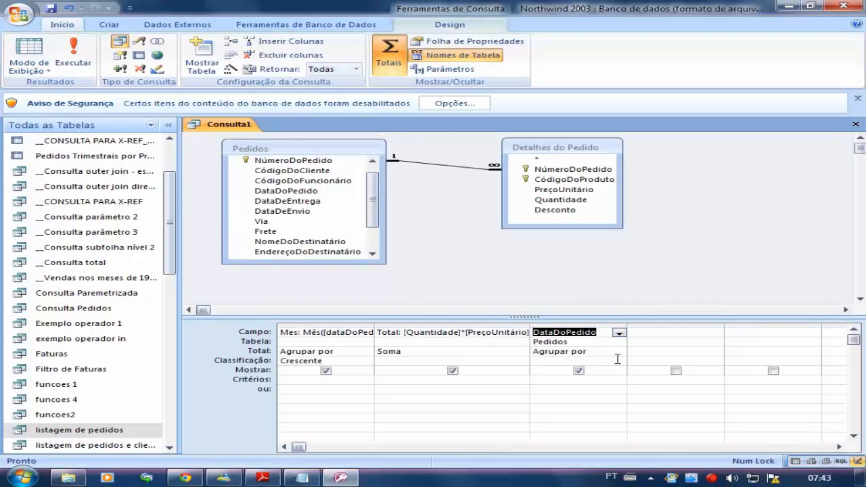
Set DataDoPedido's total option to Onde with the criterion Ano([DataDoPedido])=1997, display the results and return to the design.
left_click(619, 353)
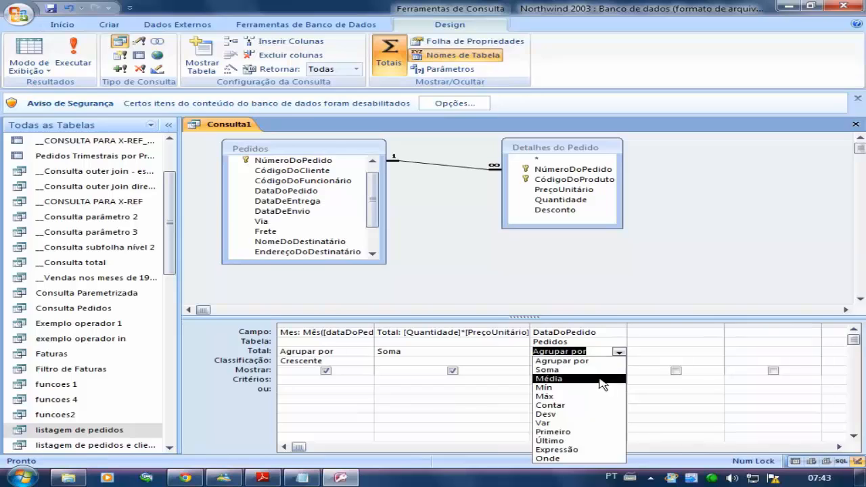
left_click(570, 460)
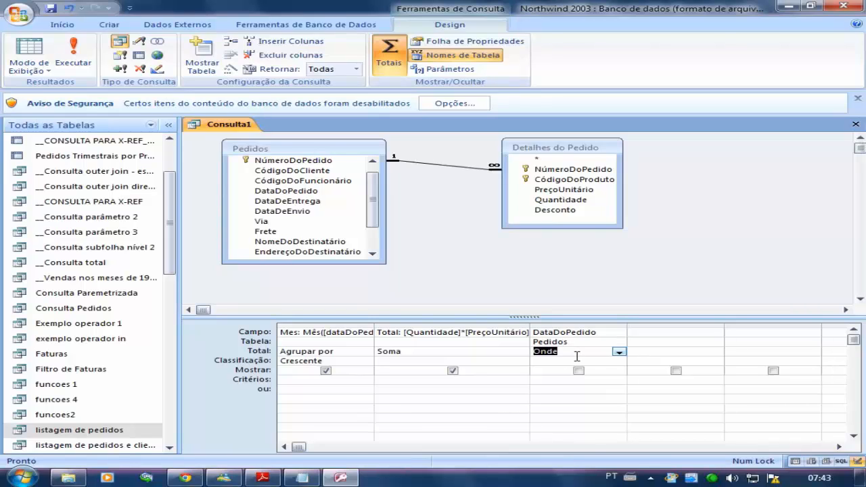
left_click(545, 379)
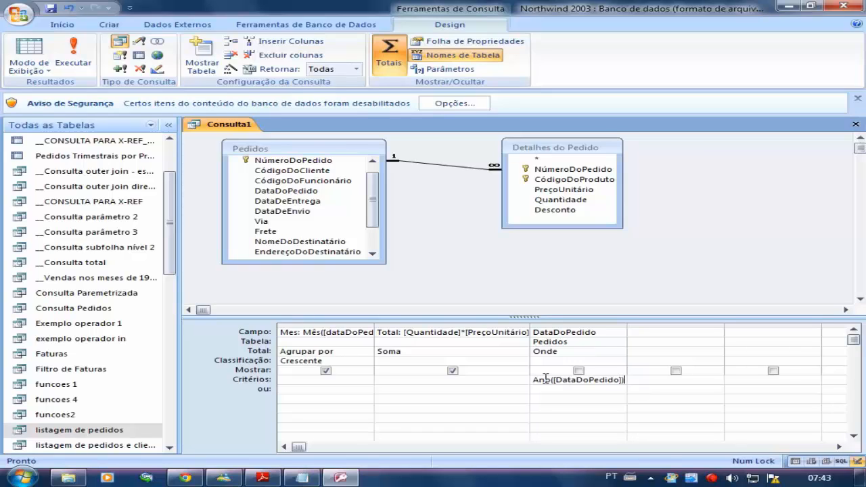
type("=1997")
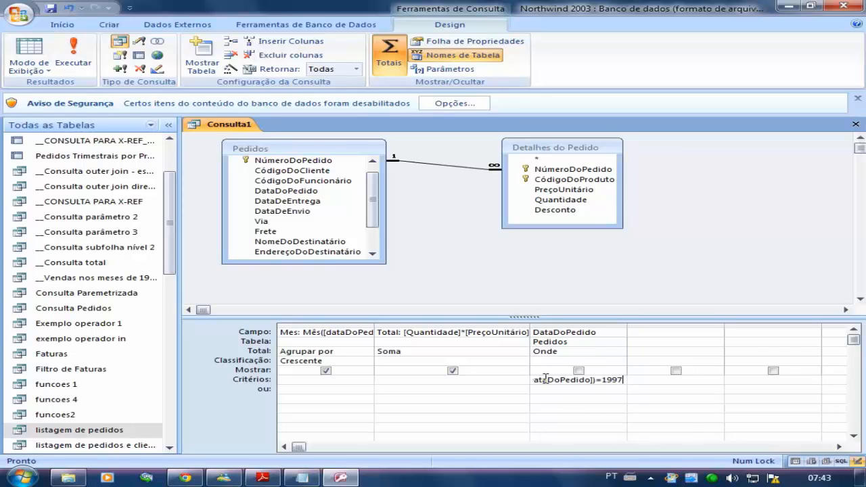
left_click(553, 389)
left_click_drag(627, 330, 704, 329)
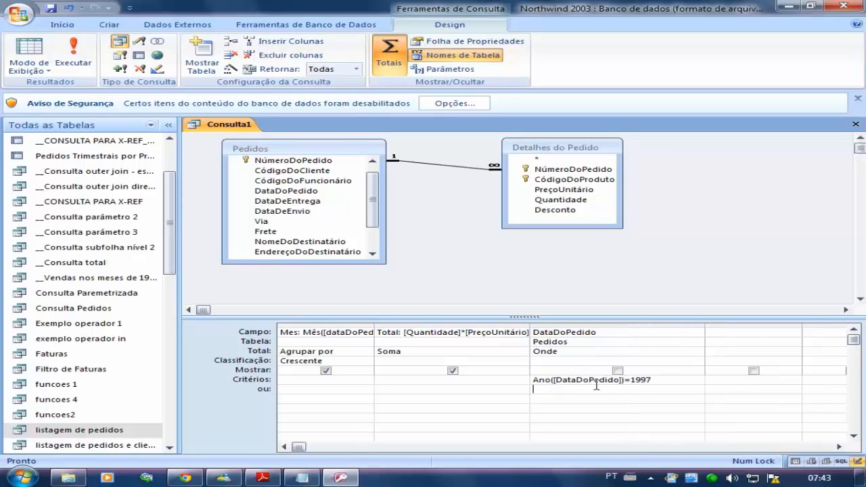
left_click(29, 49)
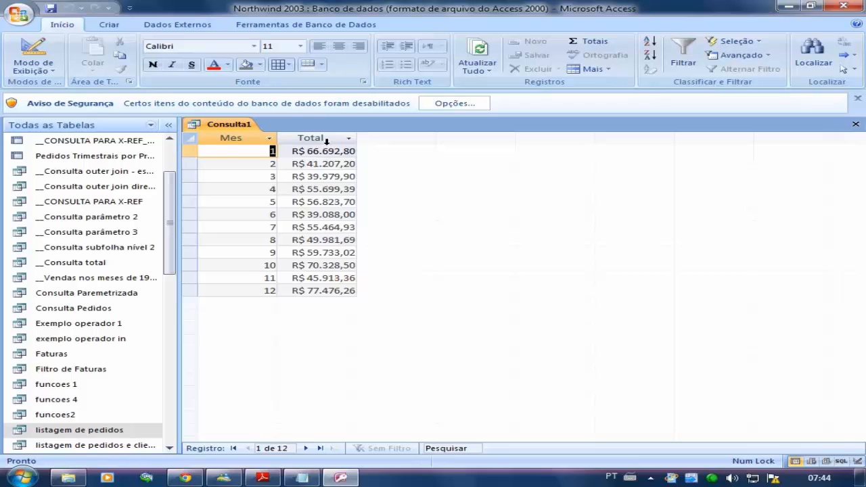
left_click(33, 51)
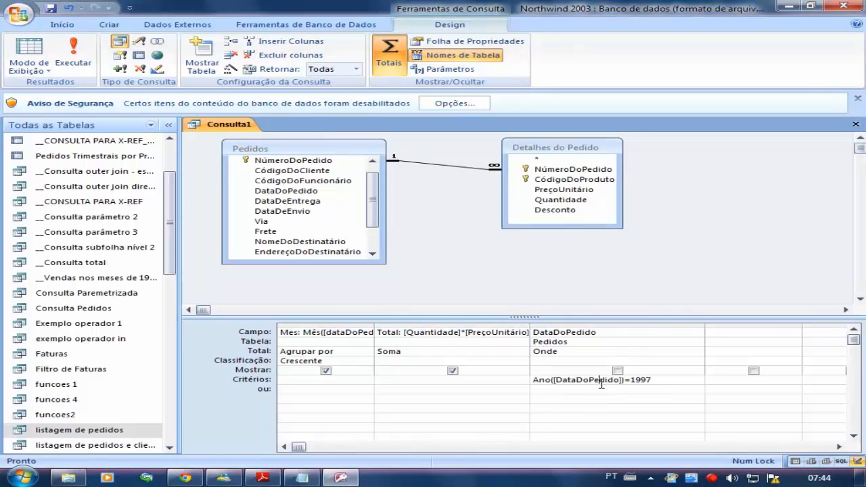
Highlight the year criterion under DataDoPedido for review and widen the Mes column to show its whole expression.
left_click_drag(662, 380, 530, 379)
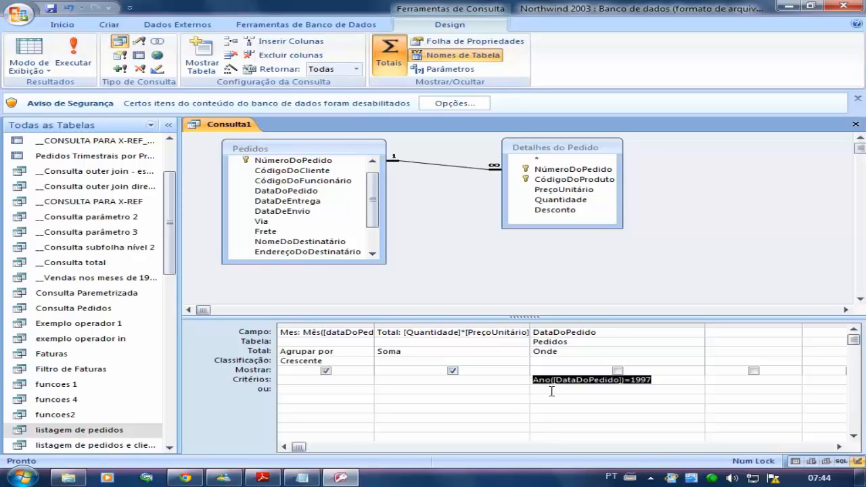
left_click(551, 391)
left_click_drag(551, 383, 550, 387)
left_click(550, 393)
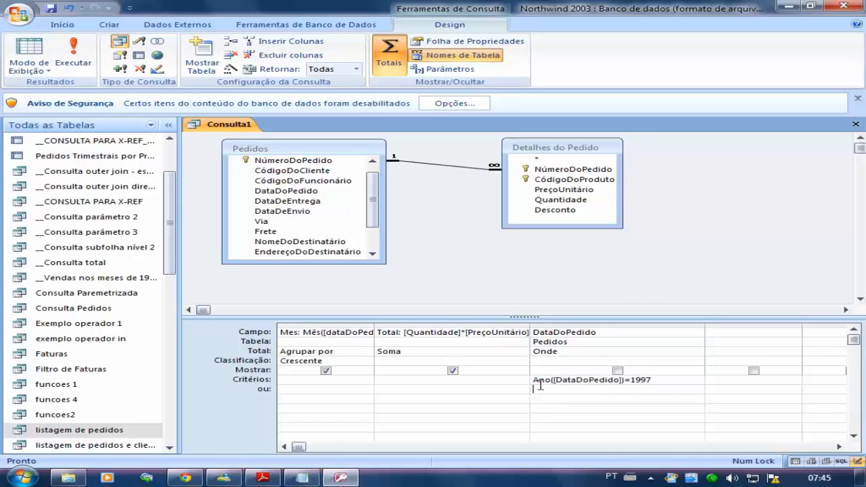
left_click_drag(540, 384, 541, 385)
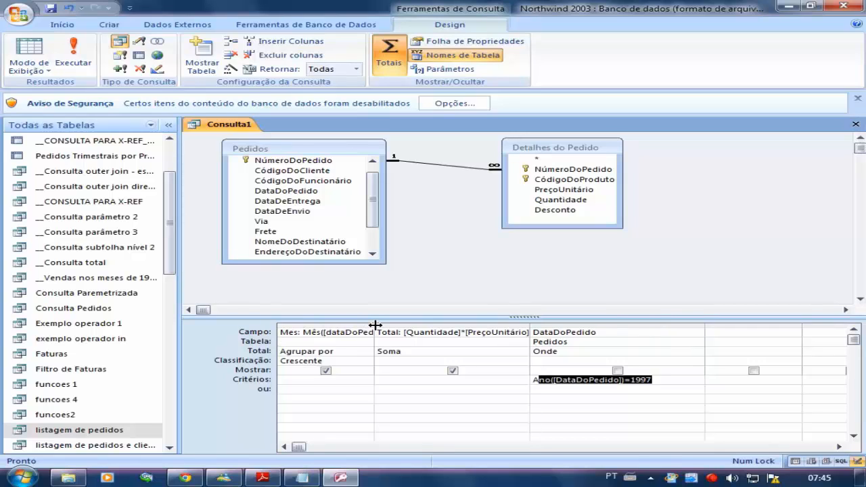
left_click_drag(374, 325, 402, 325)
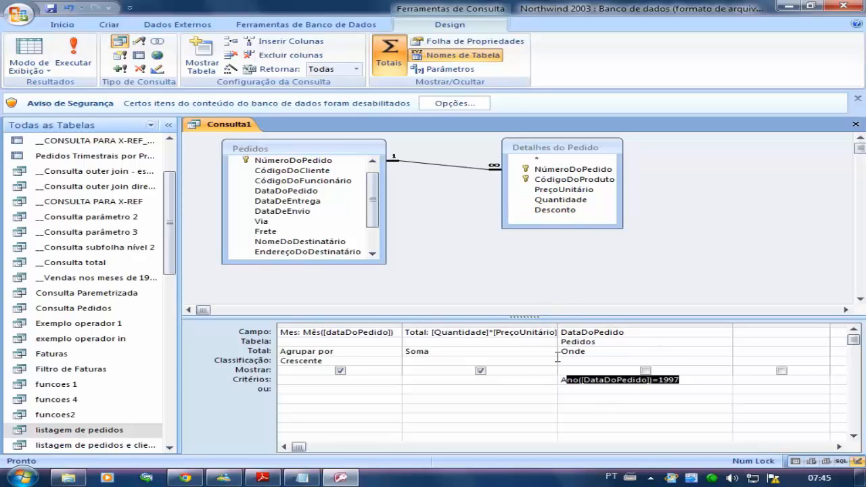
Change the year in the DataDoPedido criterion to 1996, display the monthly totals and return to the design.
left_click(687, 380)
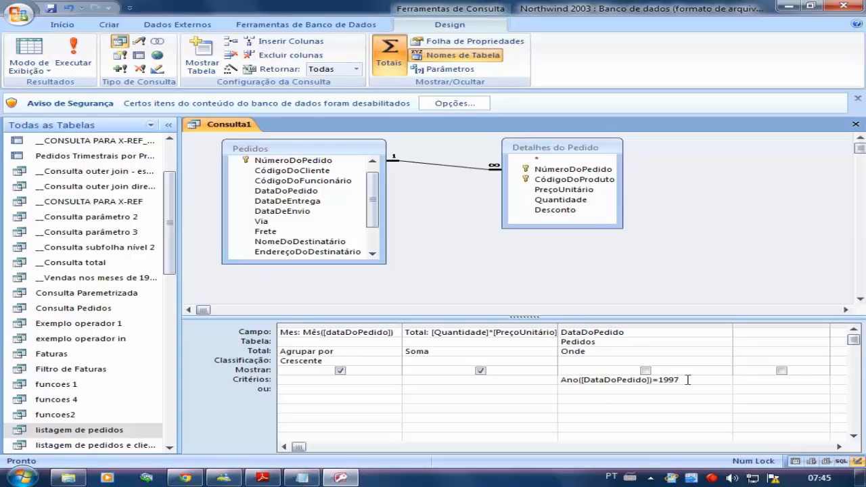
type("6")
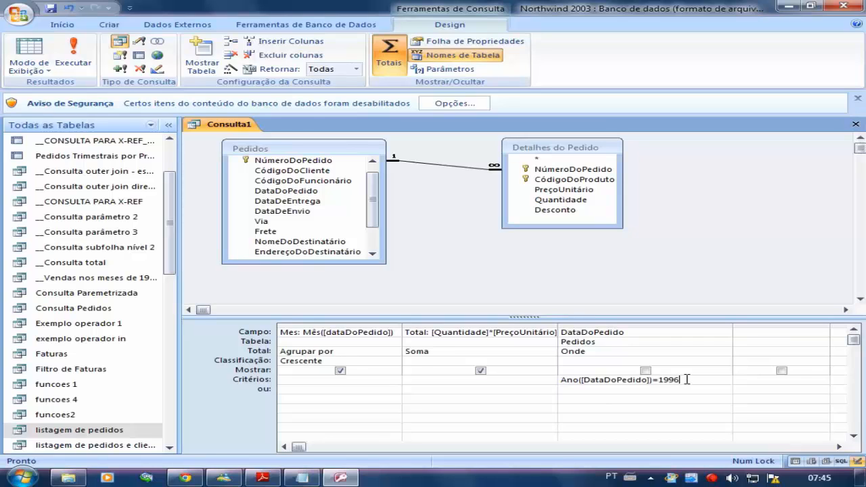
left_click(28, 54)
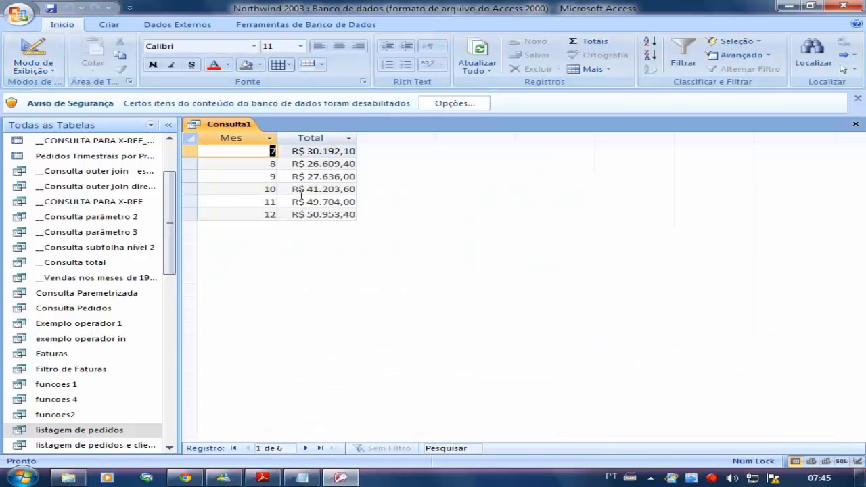
left_click(26, 56)
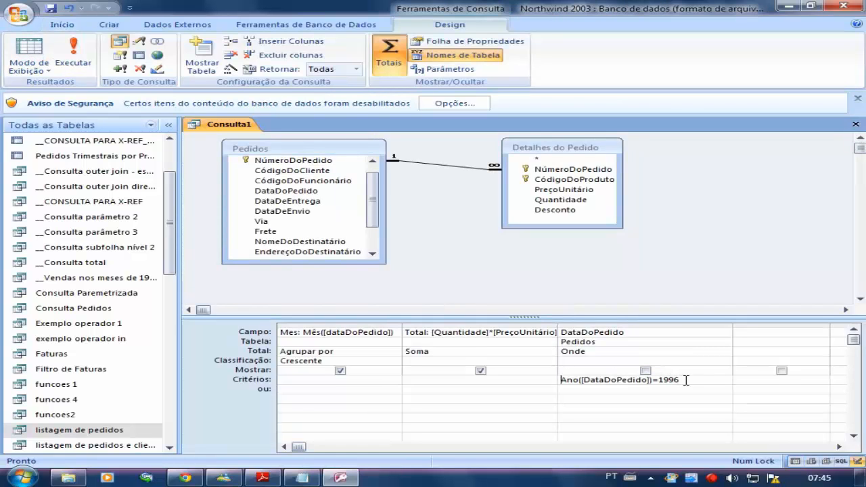
Change the year in the DataDoPedido criterion to 1998, display the monthly totals and return to the design.
left_click(682, 381)
type("8")
left_click(27, 54)
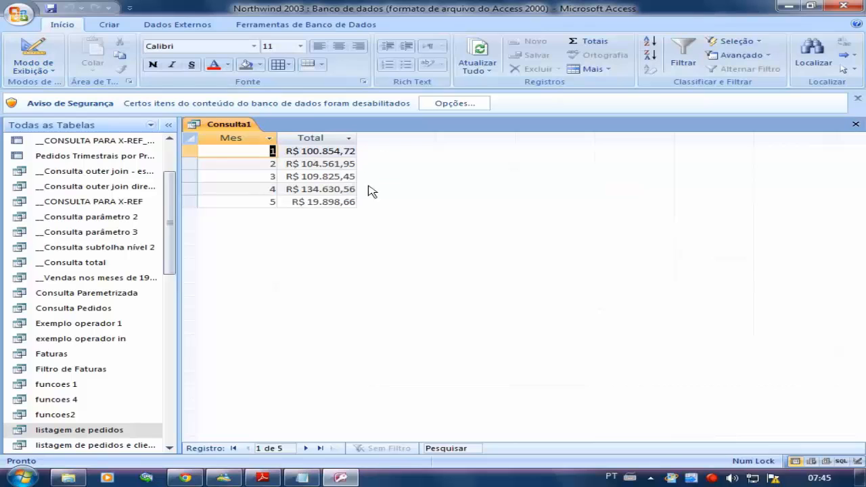
left_click(48, 49)
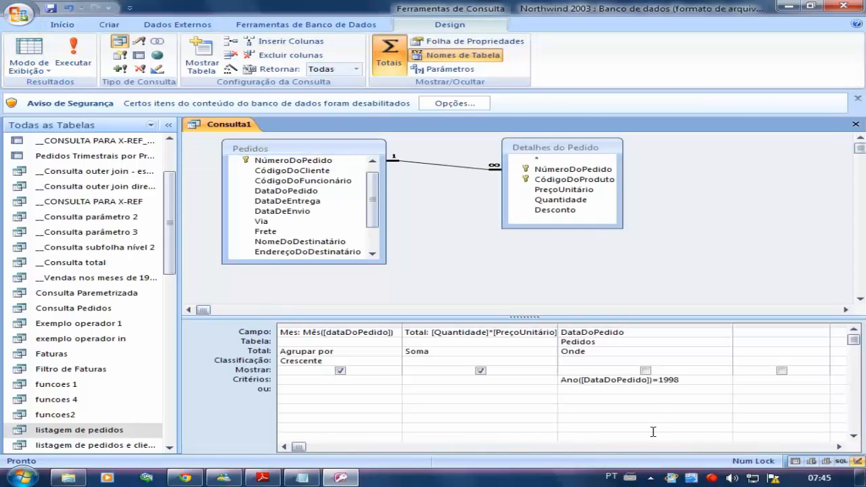
left_click(586, 391)
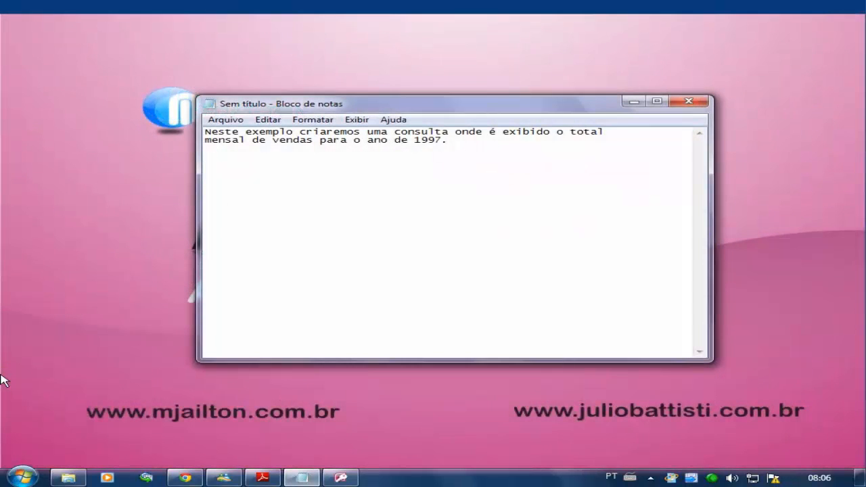
Write the syntax IIF(Criterio;Valor_verdadeiro;Valor_Falso) below the task note in Notepad and highlight its Criterio argument.
type("IIF(Criterio;Valo")
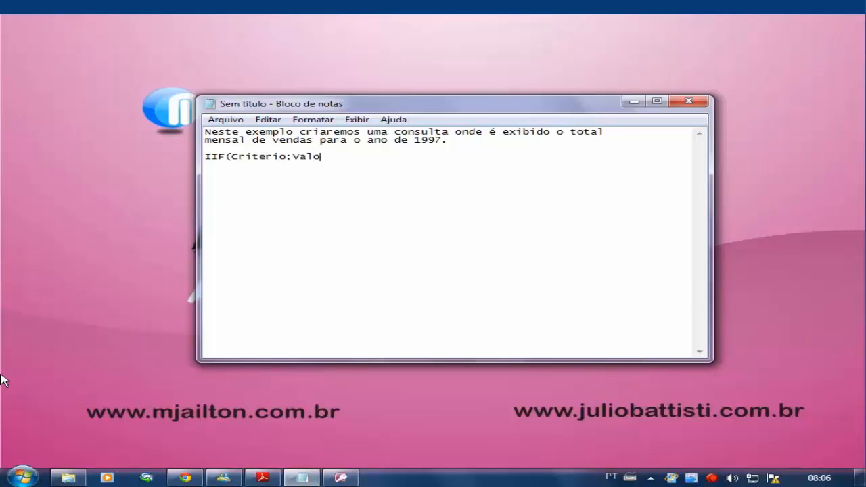
type("r_verdadeiro;Valor")
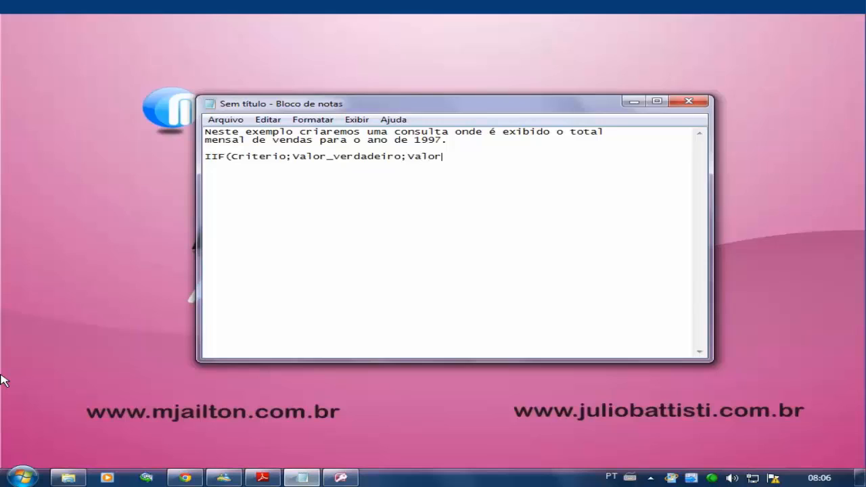
type("_Falso")
left_click_drag(287, 157, 235, 159)
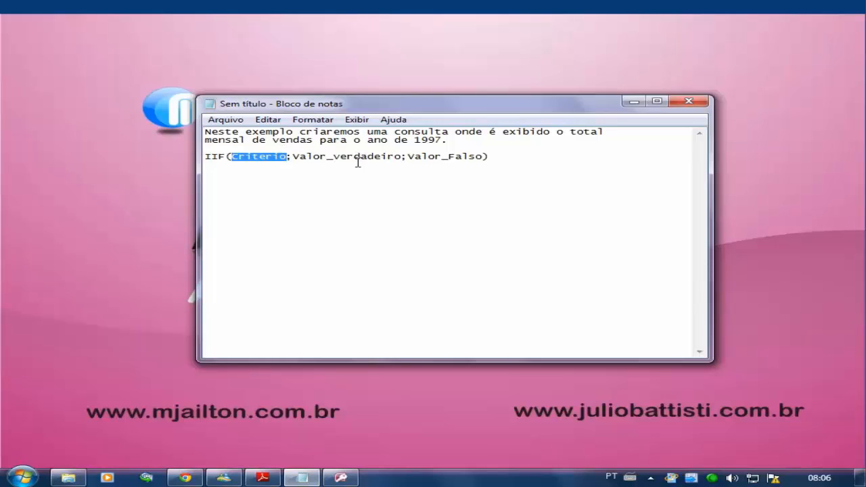
Minimize Notepad, switch to Access and create a new design-view query containing only the Pedidos table.
left_click(632, 101)
left_click(341, 477)
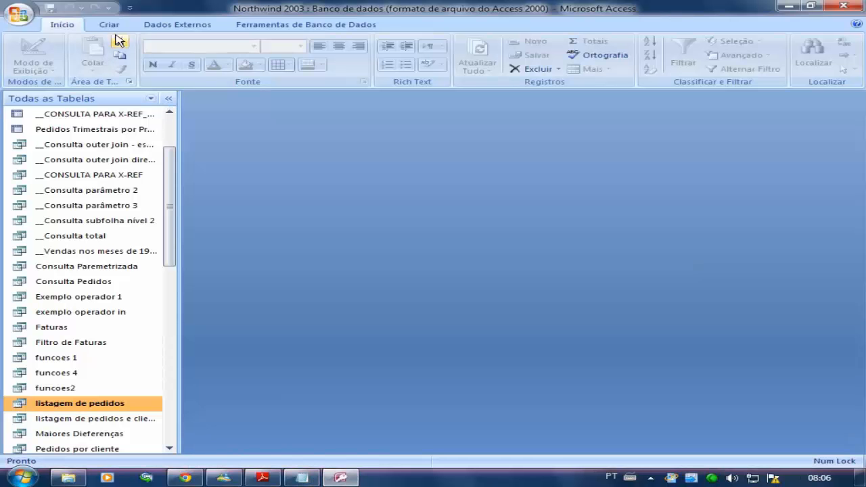
left_click(108, 24)
left_click(787, 53)
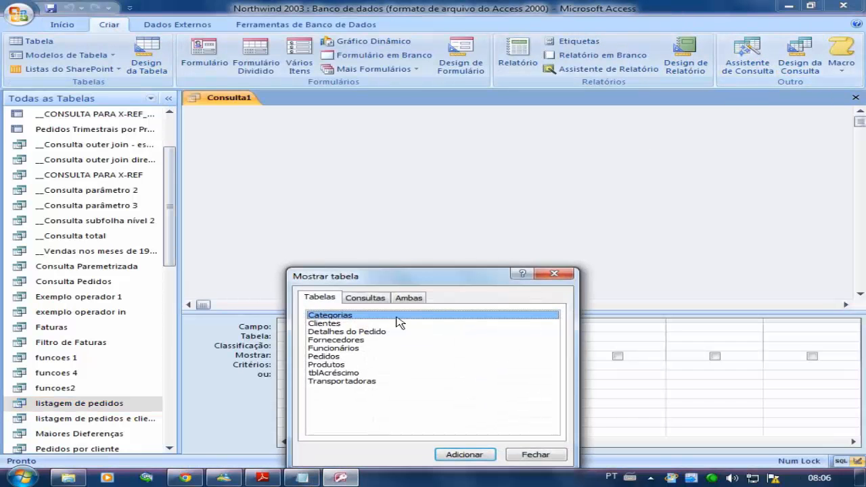
left_click(336, 356)
double_click(336, 357)
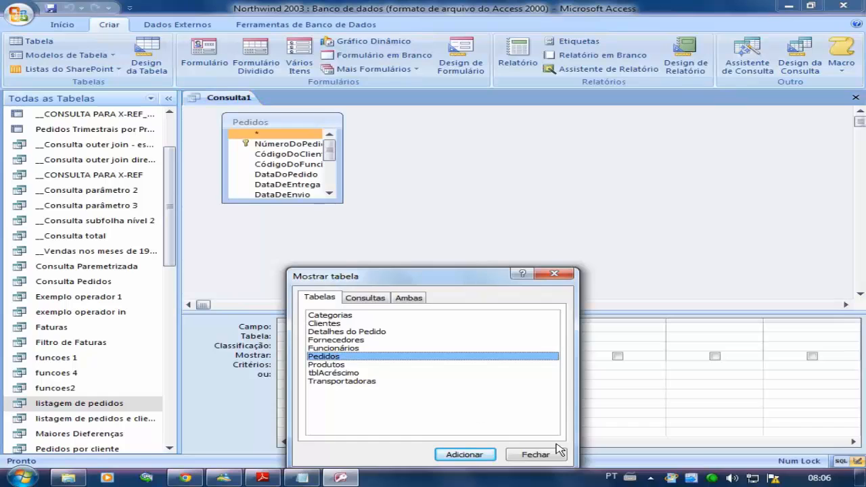
left_click(555, 454)
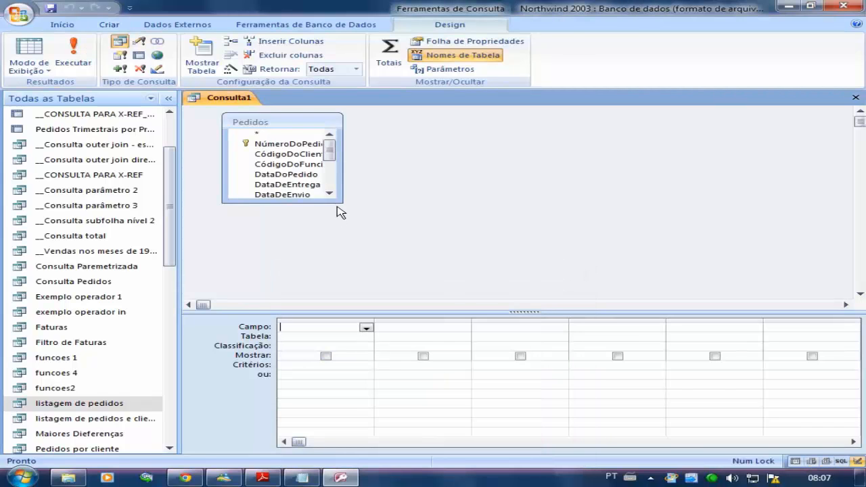
Enlarge the Pedidos field list, add the Frete field to the query and display its results.
left_click_drag(342, 202, 372, 288)
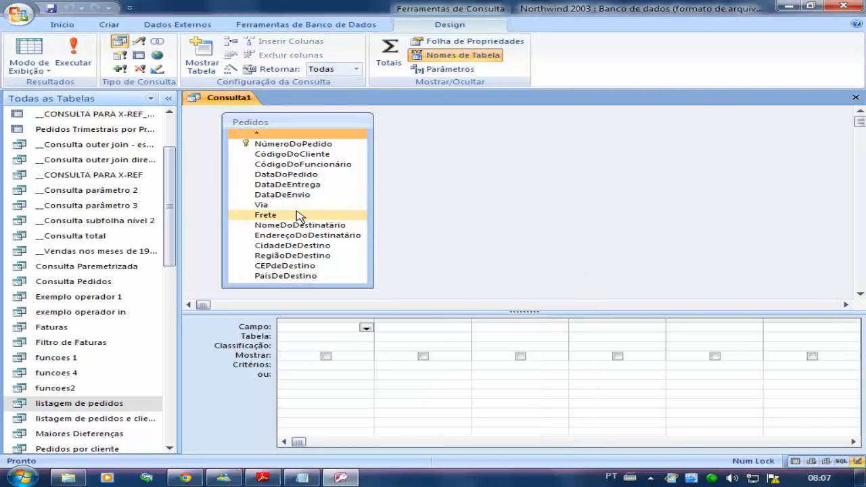
double_click(294, 217)
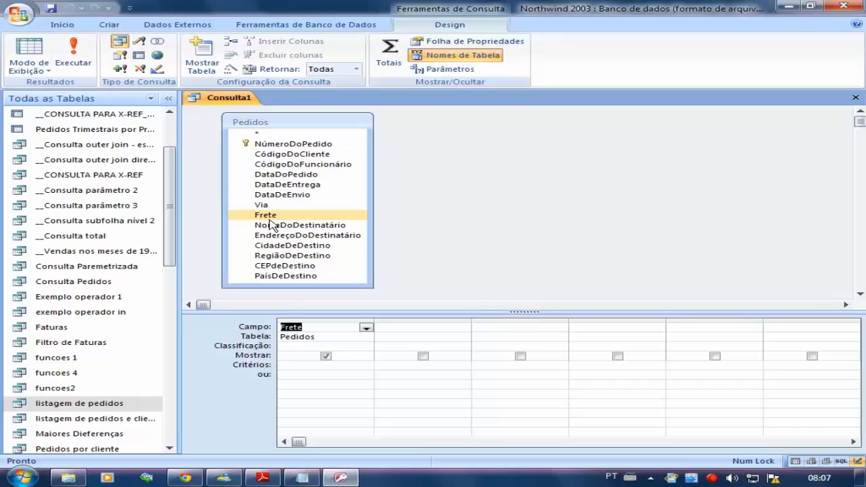
left_click(30, 54)
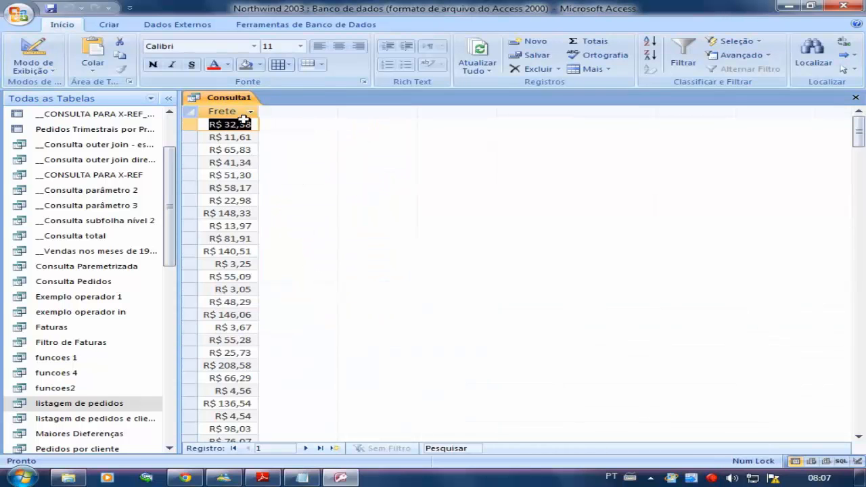
Look through the Frete values in the query results and return to the query design.
scroll(204, 272, "down", 2)
scroll(204, 272, "down", 3)
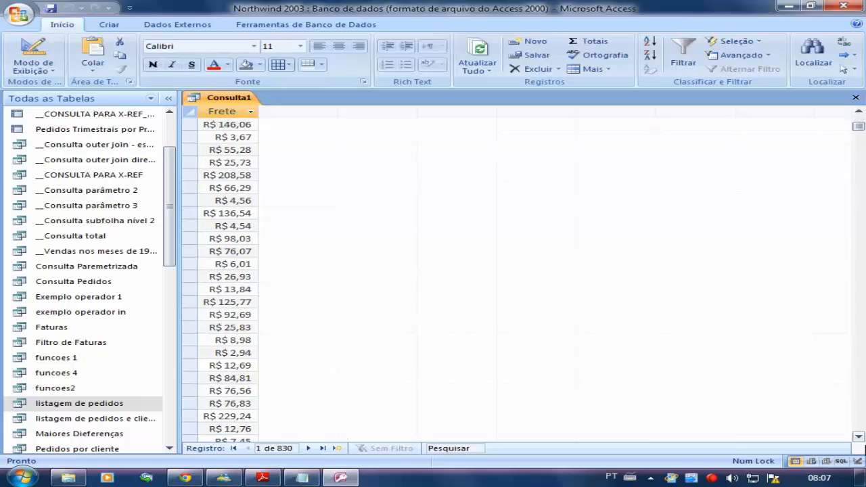
scroll(215, 216, "up", 5)
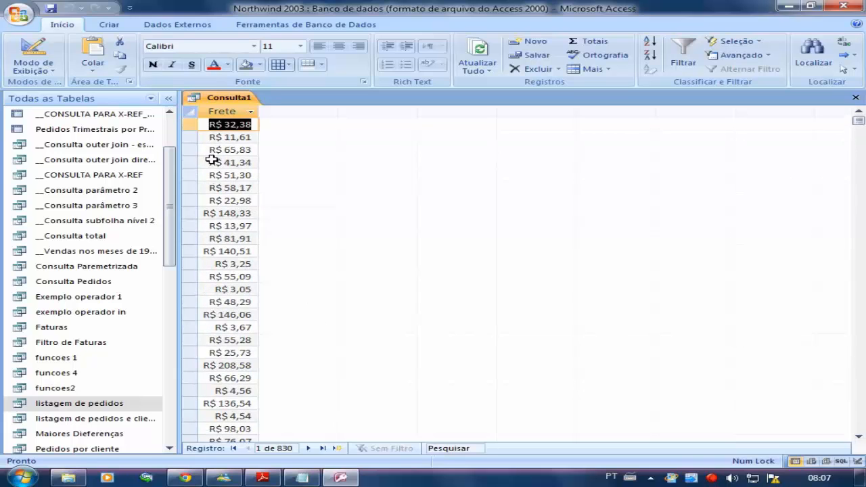
left_click(35, 59)
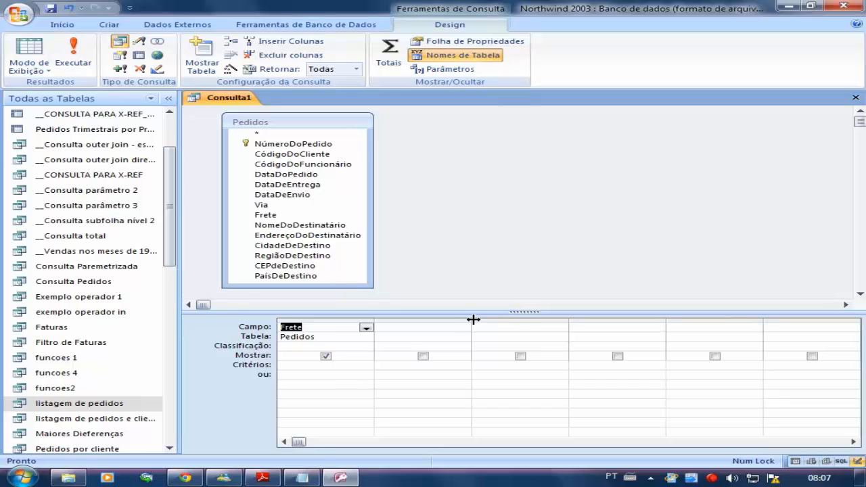
Widen the empty column beside Frete and enter the calculated field Condição:IIF([frete]>=30;"Maior";"Menor") in it.
left_click_drag(473, 319, 634, 324)
left_click(415, 331)
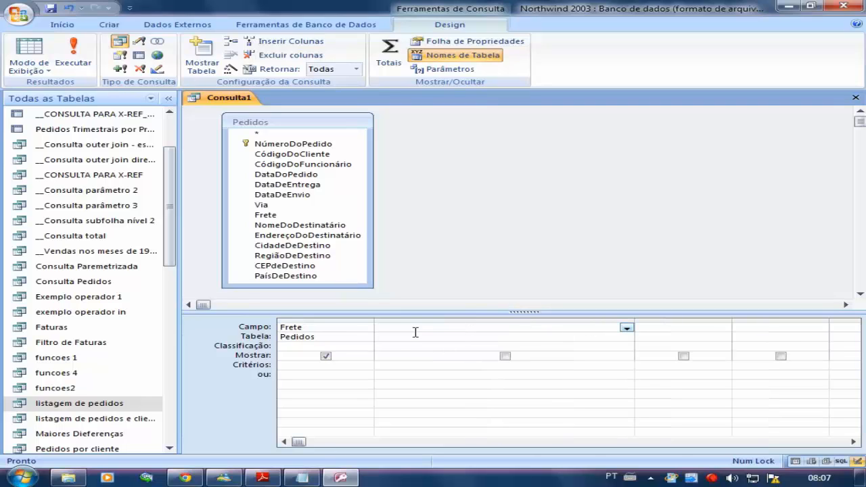
type("Condição")
type(":IIF([frete]>=30")
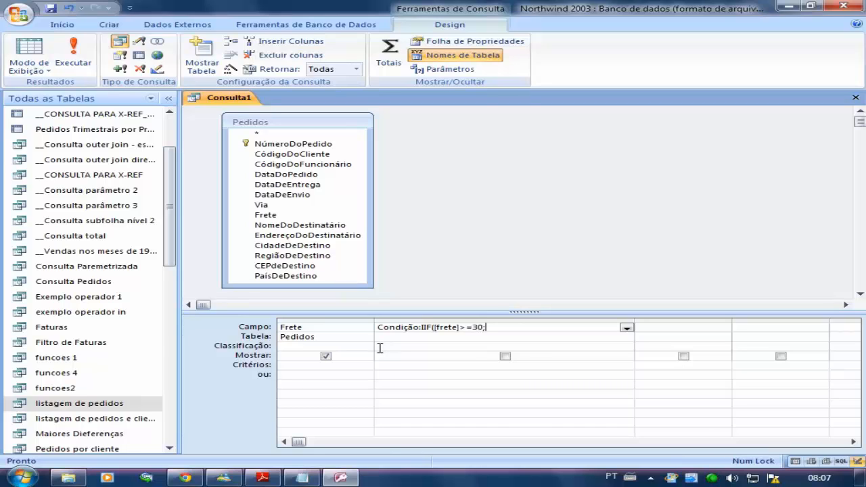
type(";\"Maior\";\"Menor\")")
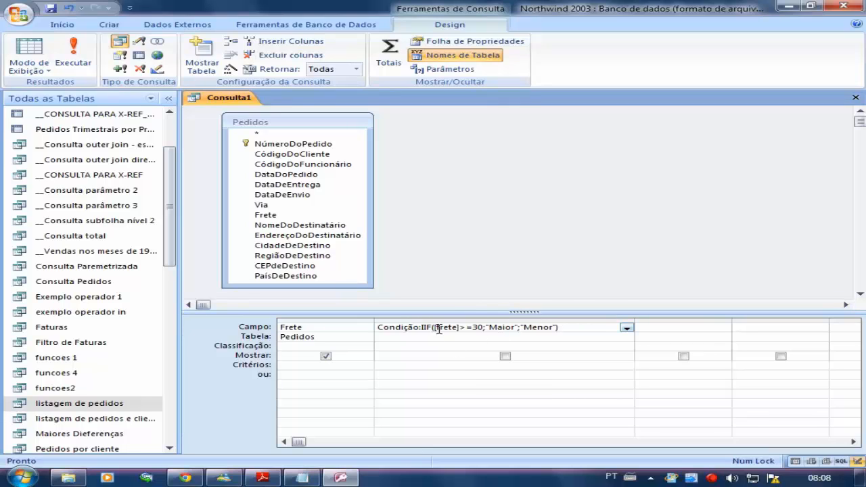
Display the query results to check the Condição values against Frete, and return to the query design.
left_click(31, 71)
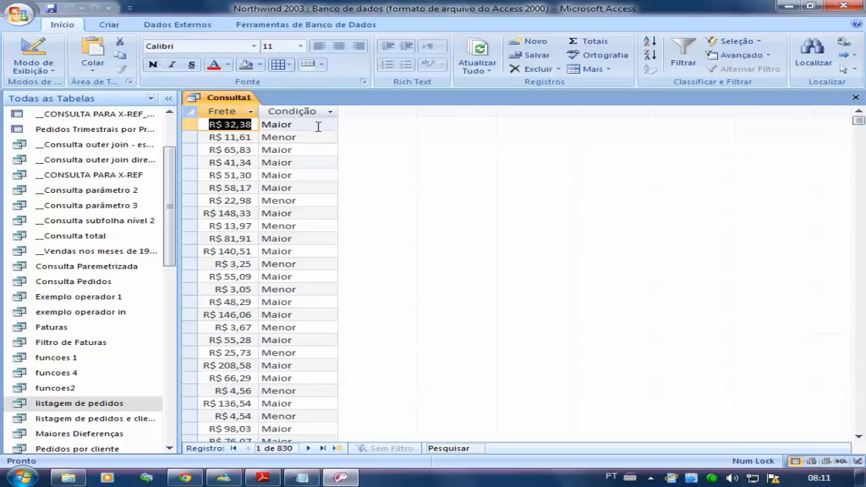
left_click(315, 127)
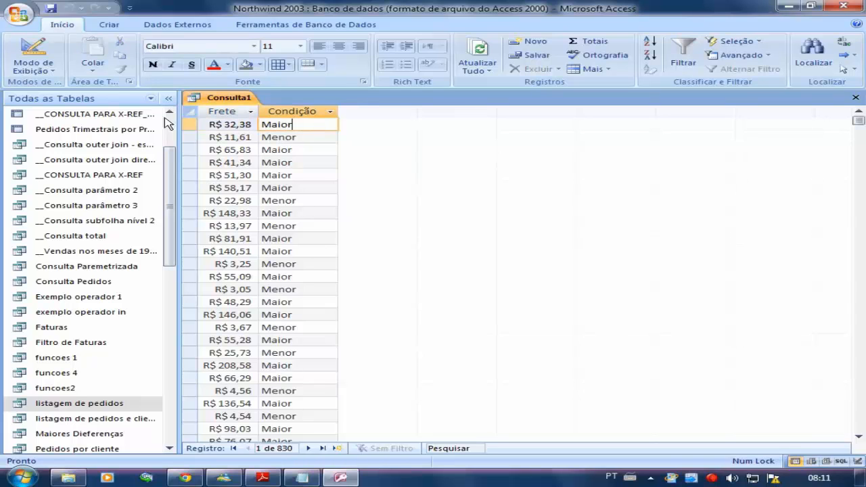
left_click(32, 54)
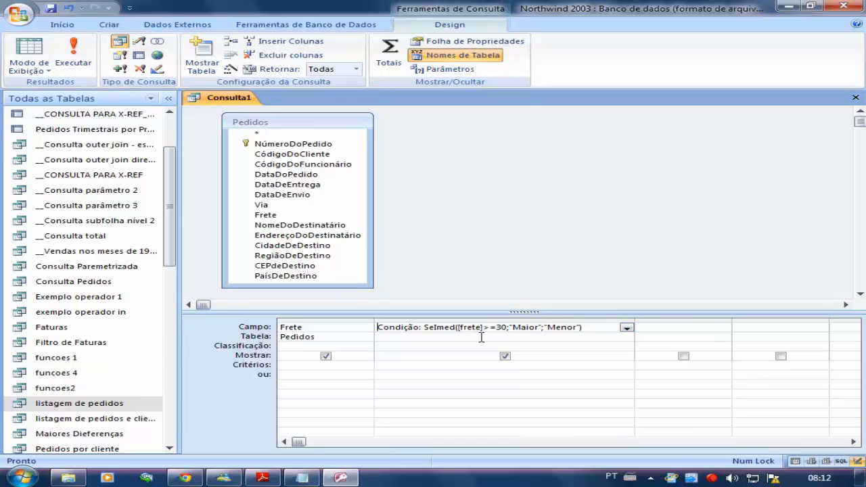
left_click(443, 337)
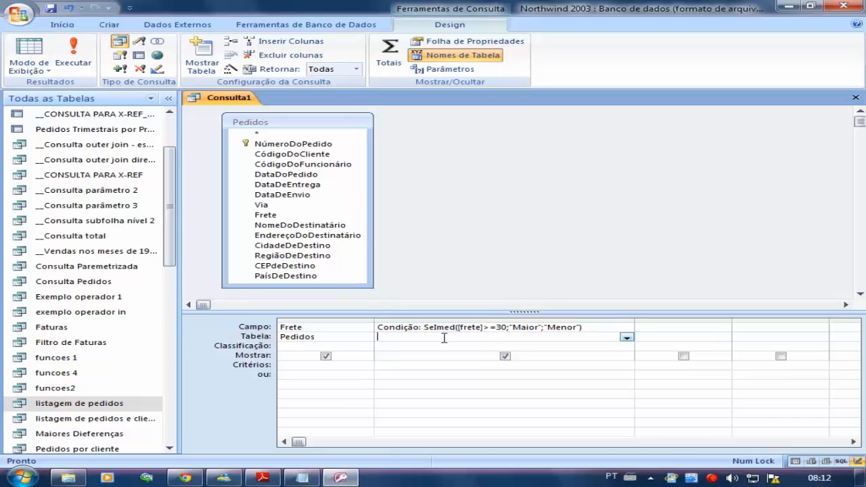